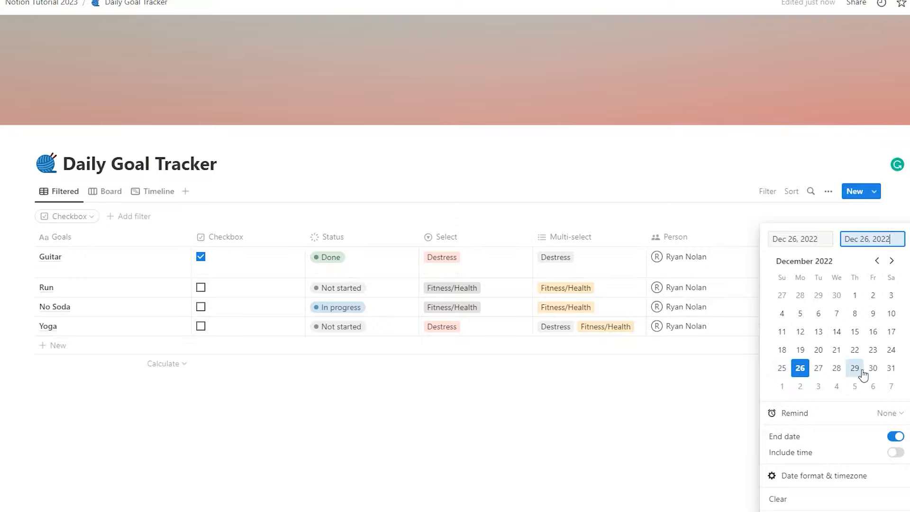
Step: Set the goal's end date to December 29, 2022, and the gallery view's card size to Large
left_click(854, 367)
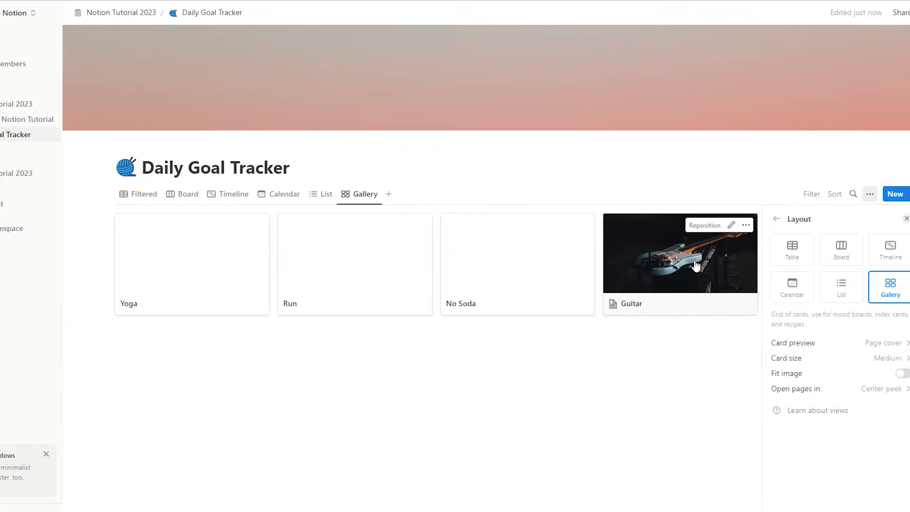
left_click(887, 358)
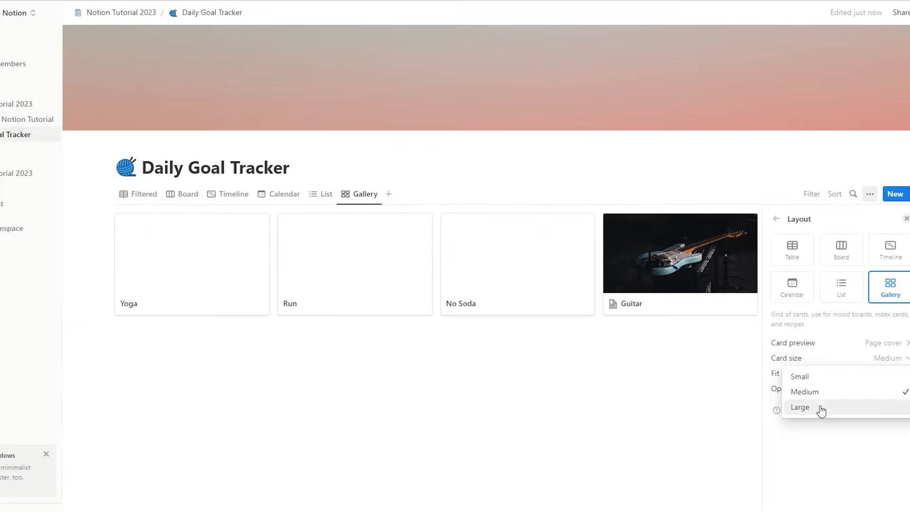
left_click(819, 408)
left_click(869, 194)
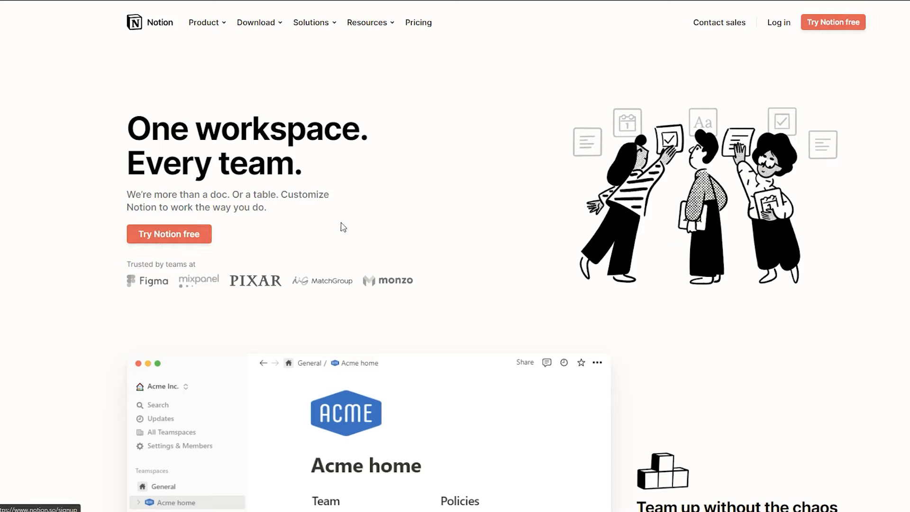
Step: Start a free Notion sign-up from the home page and continue with a Google account
left_click(172, 243)
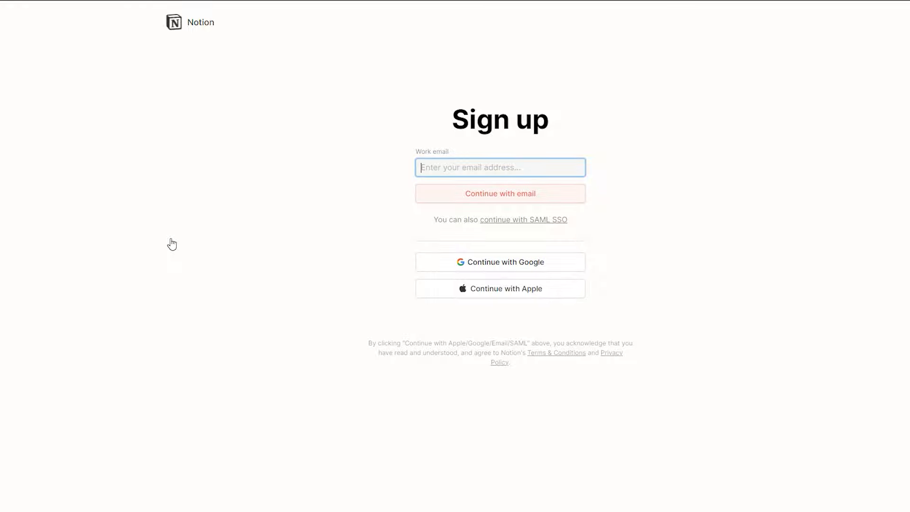
left_click(510, 262)
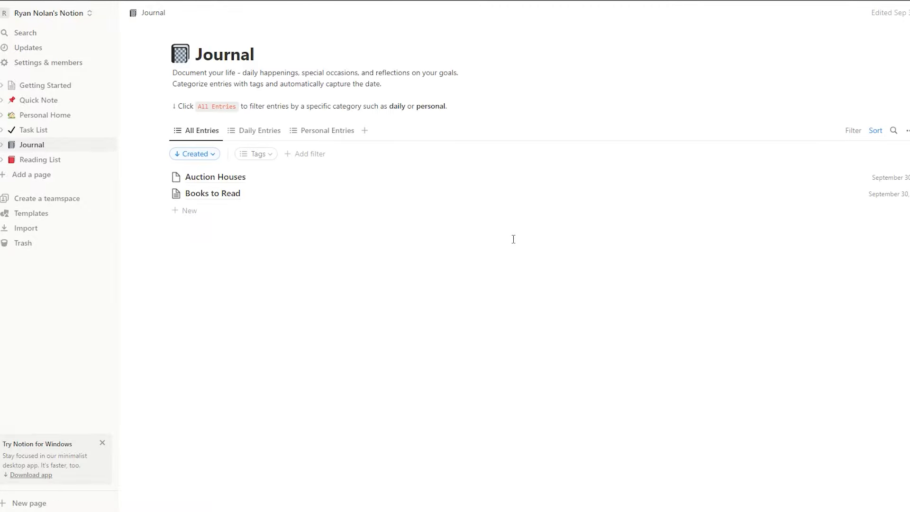
Step: Look at the workspace's account options, close them, and open the Getting Started page
left_click(41, 15)
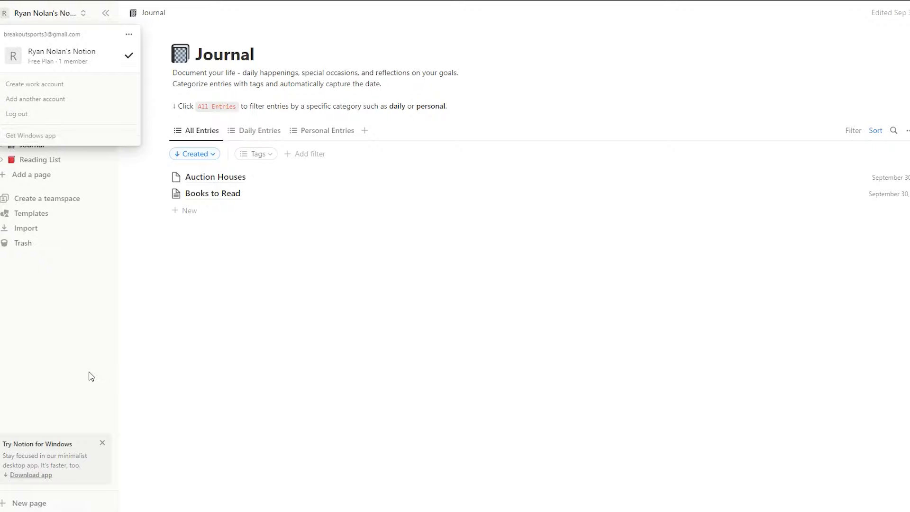
left_click(94, 307)
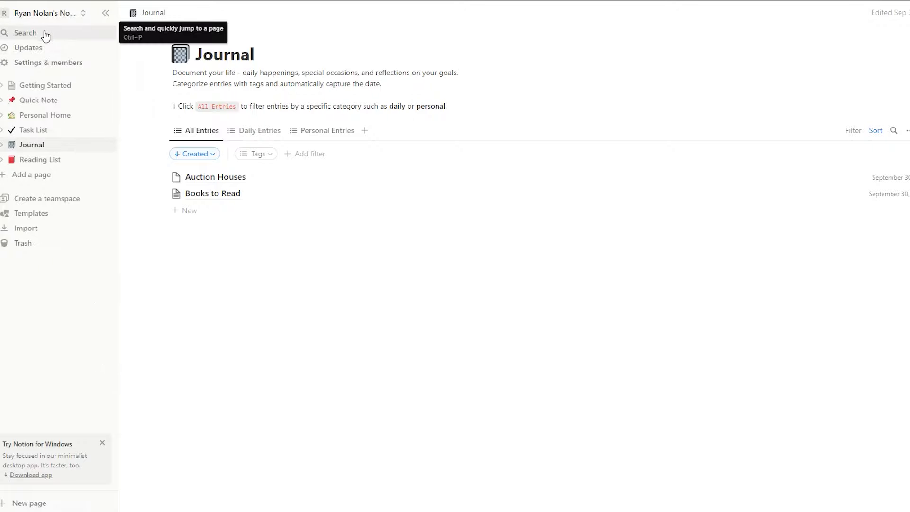
left_click(35, 86)
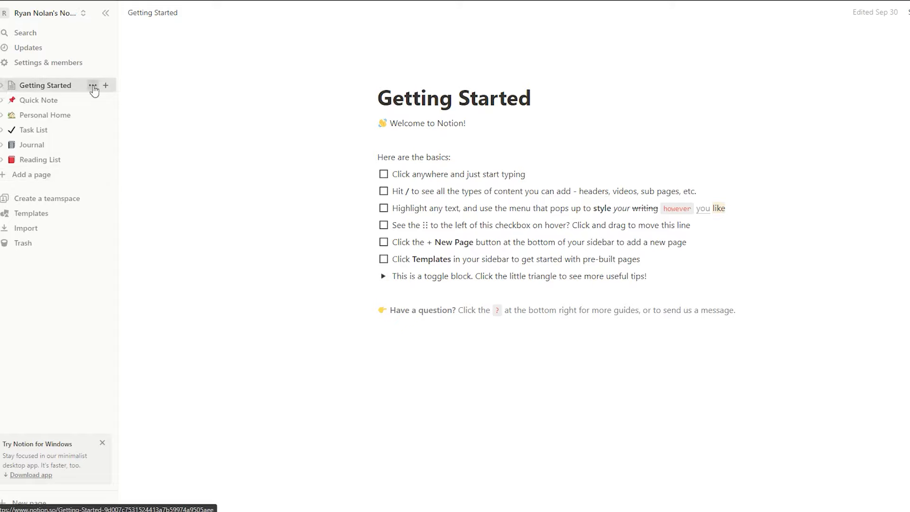
Step: Add the Getting Started page to the favorites and remove it from them again
left_click(93, 88)
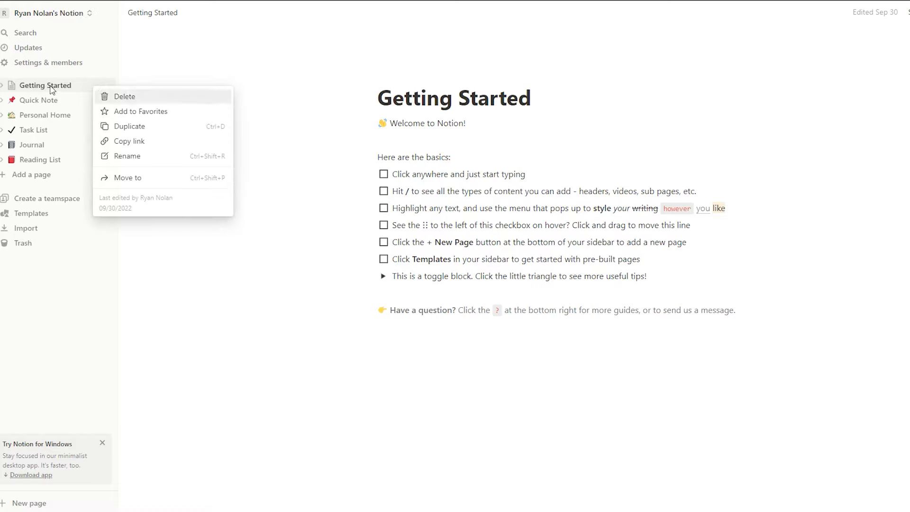
left_click(153, 116)
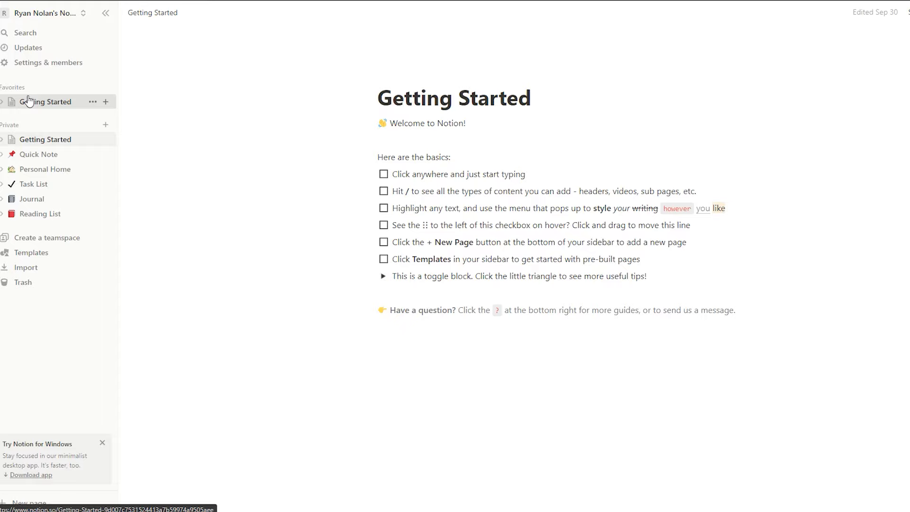
left_click(92, 101)
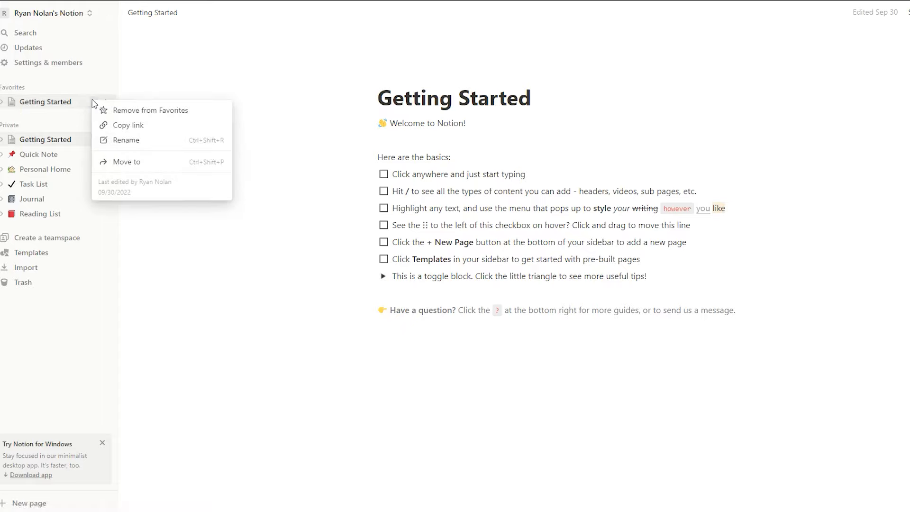
left_click(121, 114)
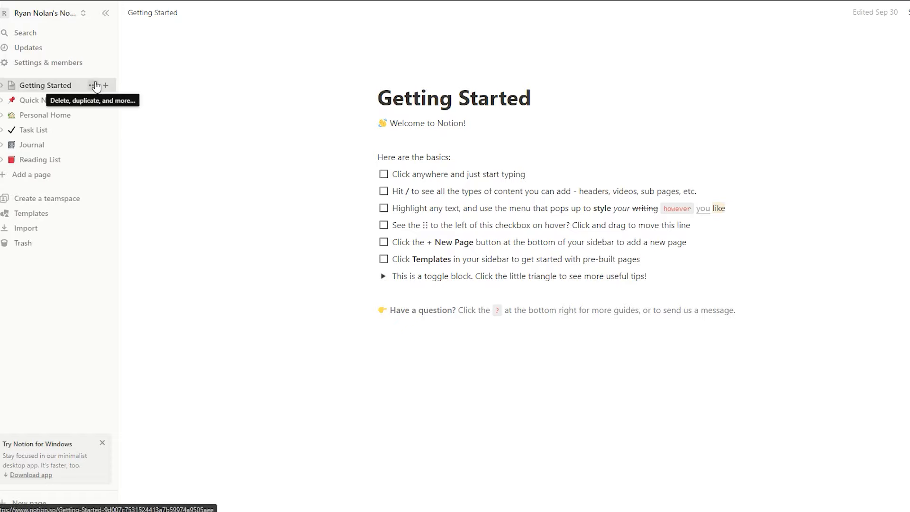
Step: Rename the Getting Started page as "Start with Notion"
left_click(92, 85)
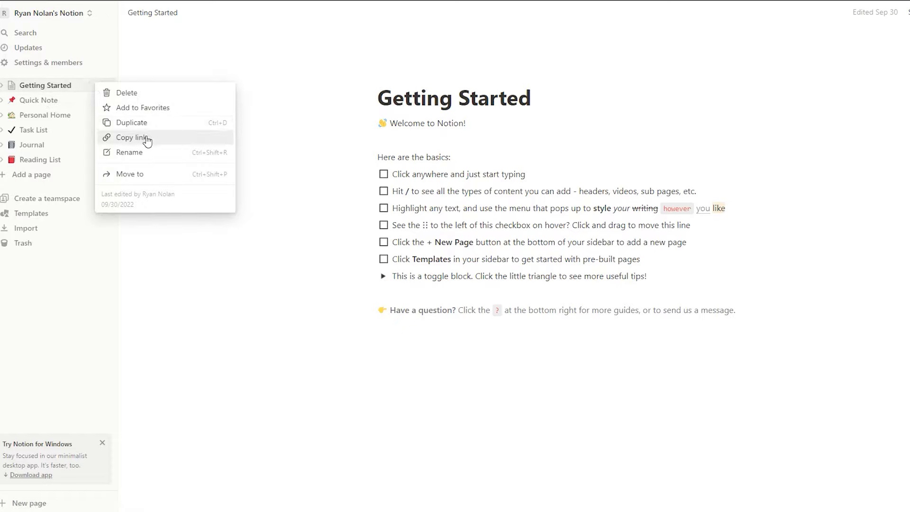
left_click(162, 278)
left_click(92, 86)
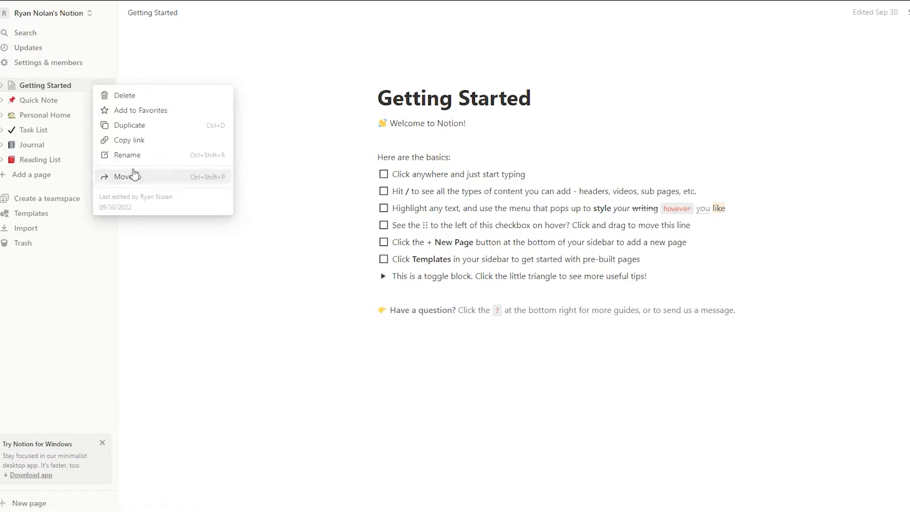
left_click(129, 156)
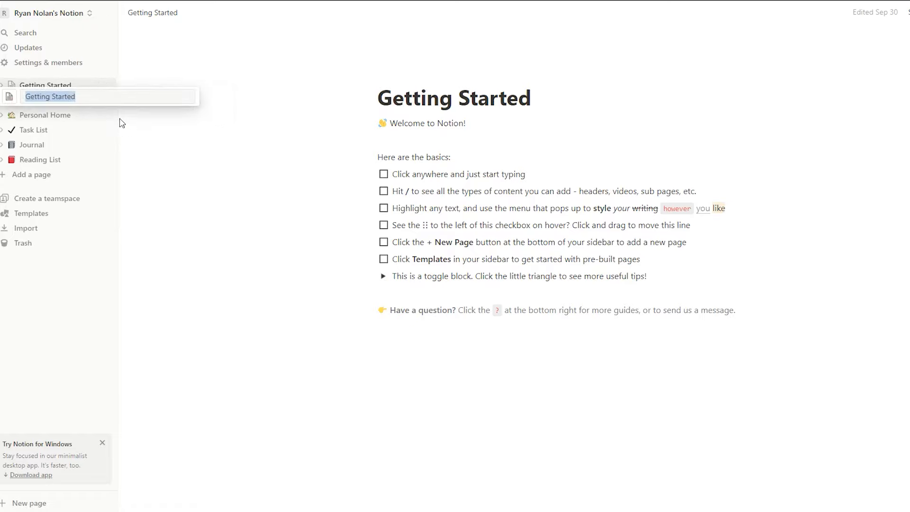
type("Start ")
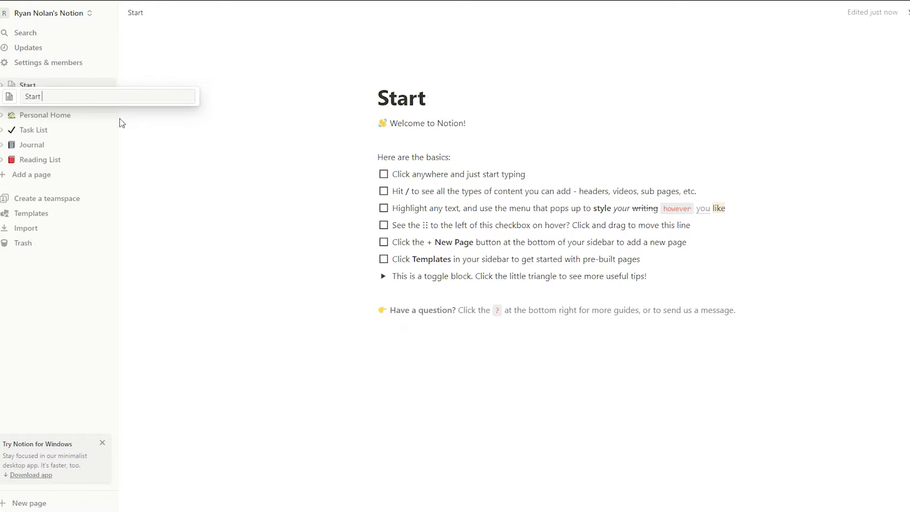
type("with Notion")
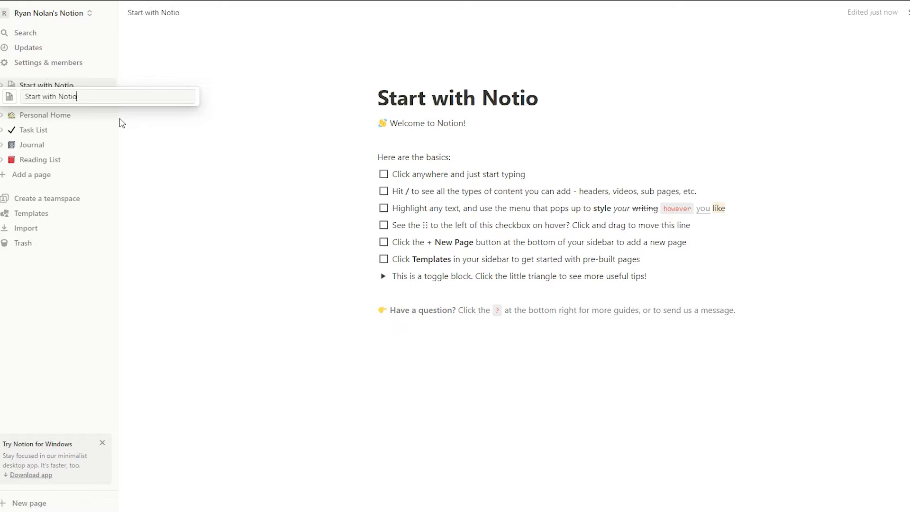
key("Return")
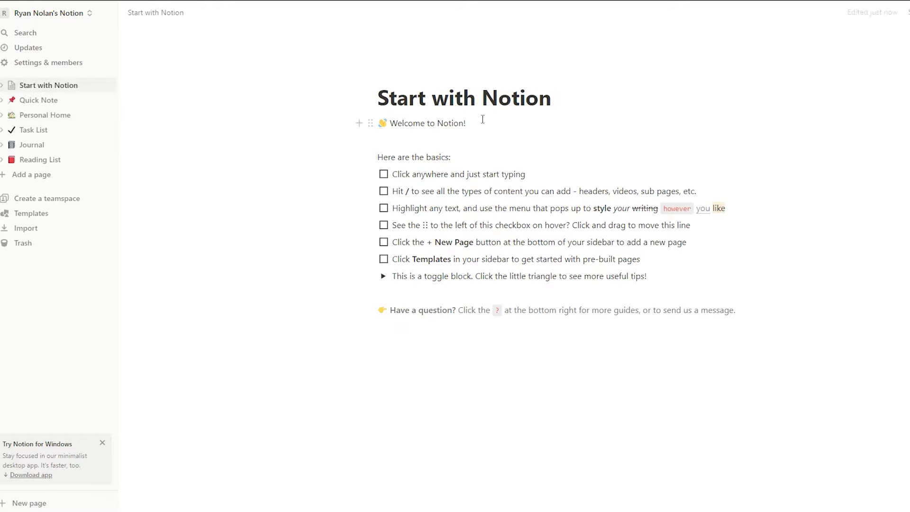
Step: Extend the page's title directly on the page so that it reads "Start with Notion Tutorial"
left_click_drag(556, 100, 377, 103)
left_click(539, 103)
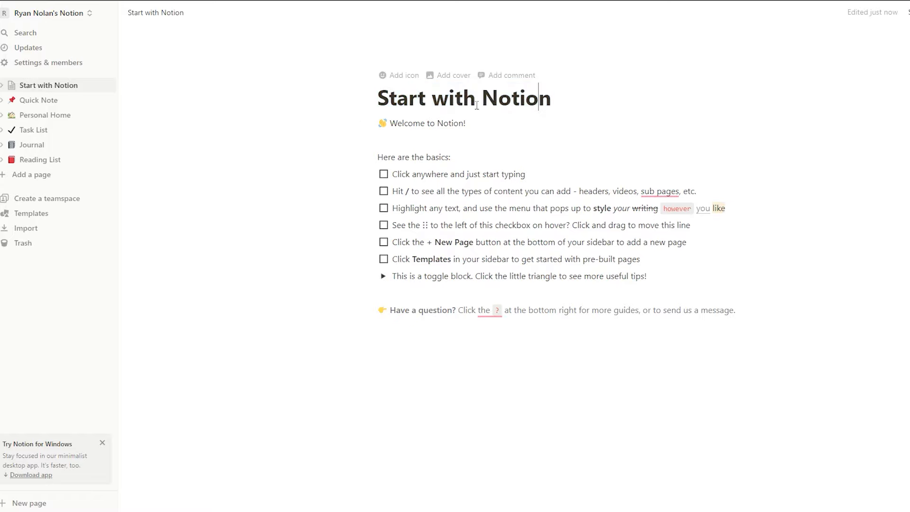
double_click(407, 97)
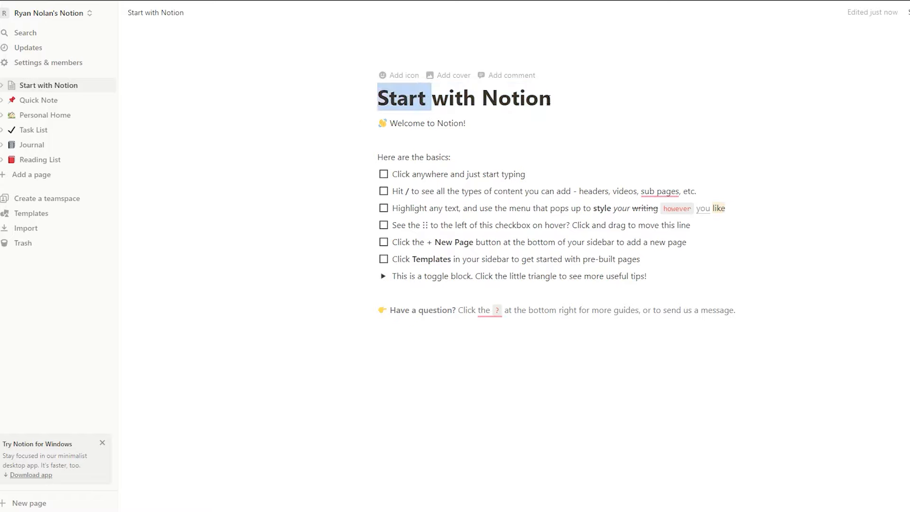
key("End")
type("Tutorial")
key("Return")
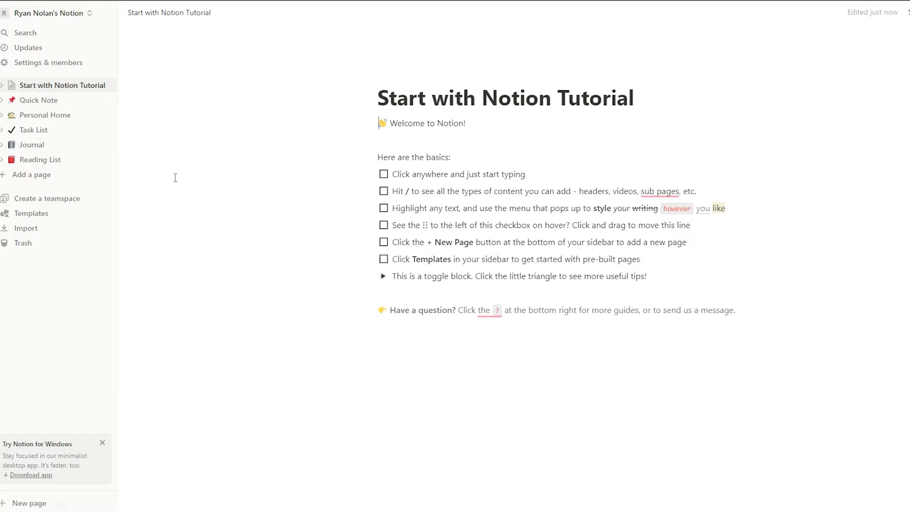
Step: Create a new private page titled "Notion Tutorial 2023"
left_click(4, 178)
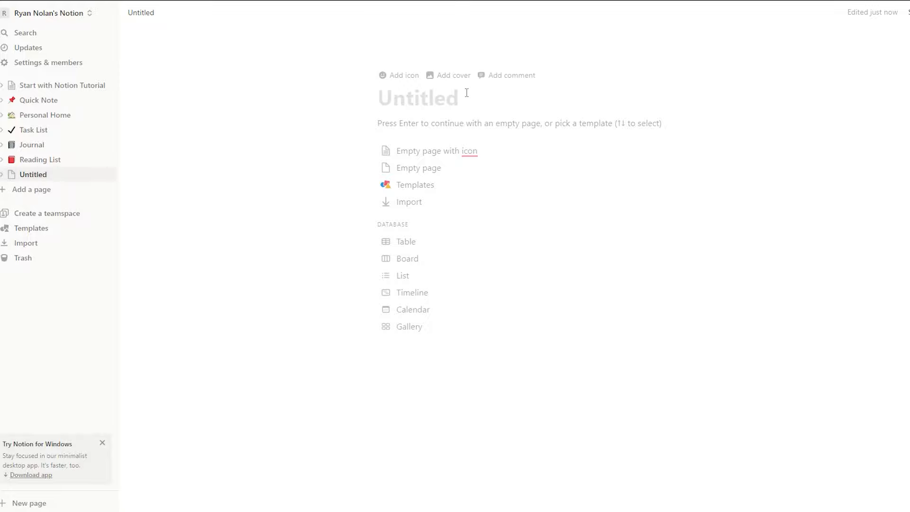
type("Notion Tutorial 2")
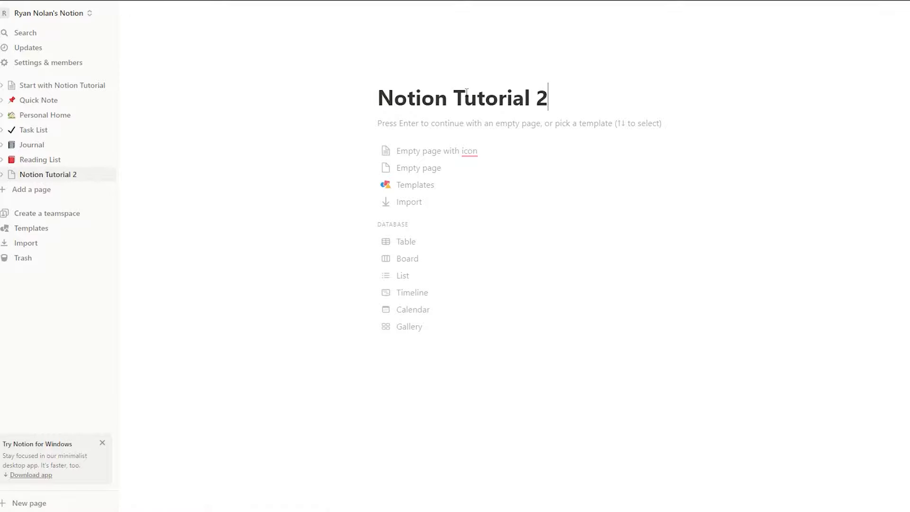
type("023")
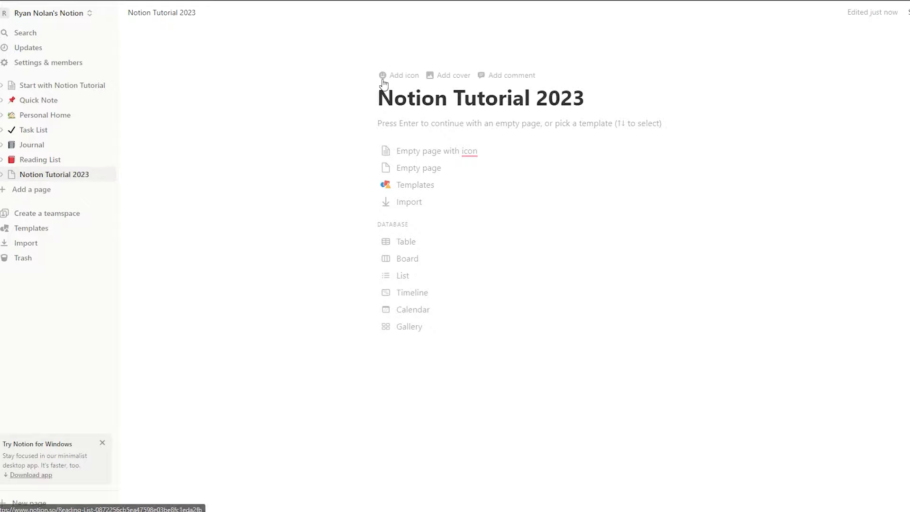
Step: Add an icon to the Notion Tutorial 2023 page and change it to the spiral notepad emoji, found by filtering for "not"
left_click(401, 78)
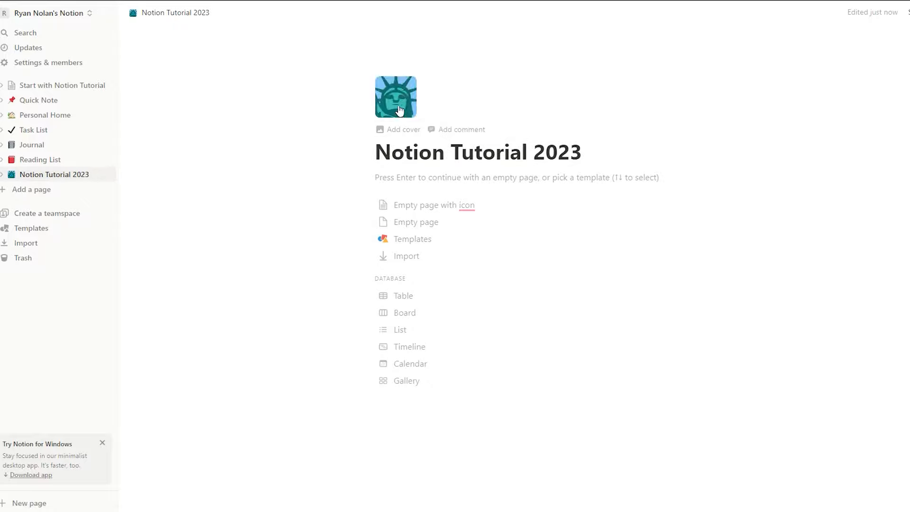
left_click(400, 109)
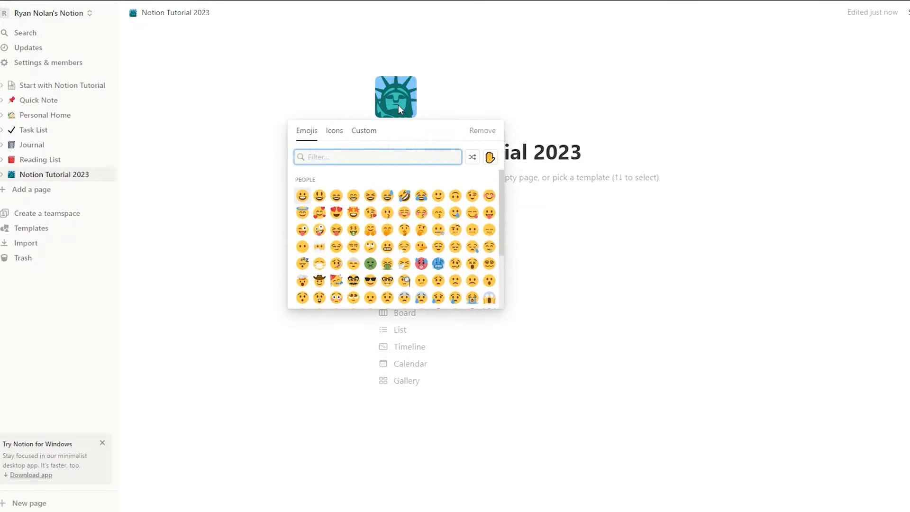
type("not")
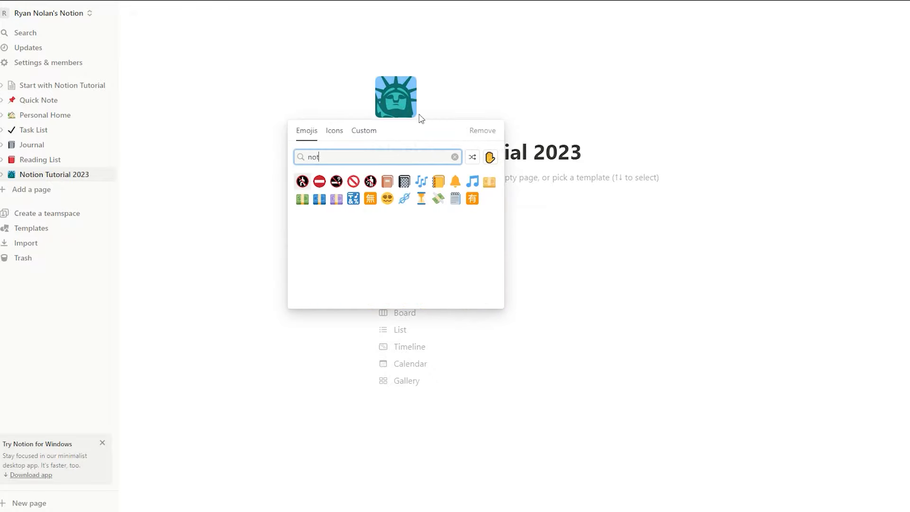
left_click(456, 200)
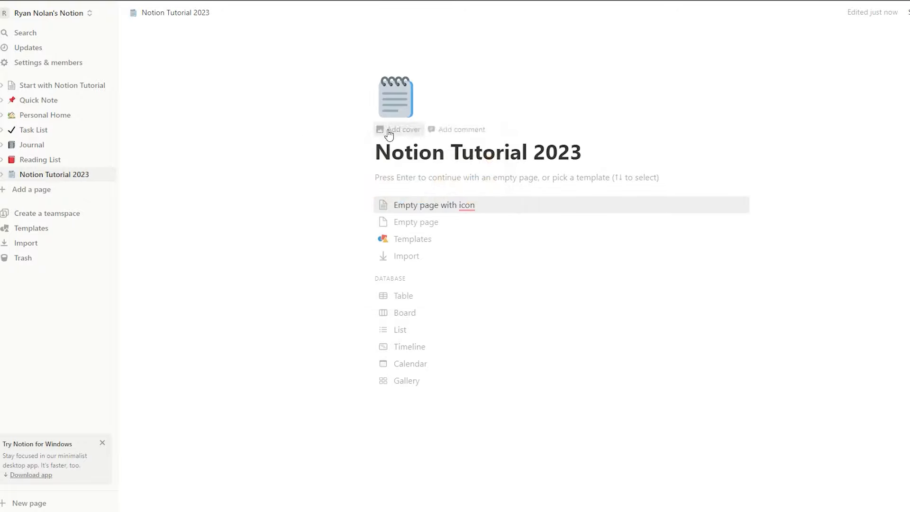
Step: Add a cover to the Notion Tutorial 2023 page and review the upload, link and Unsplash sources for changing it
left_click(389, 133)
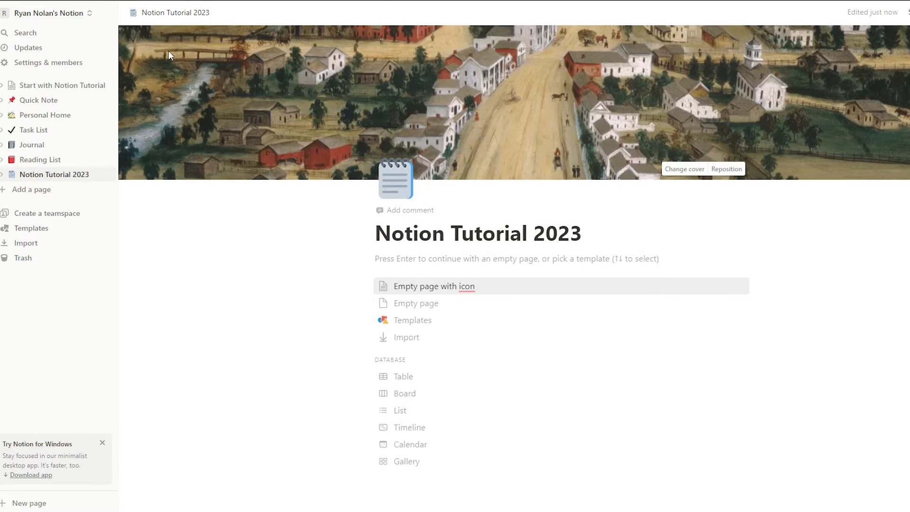
left_click(683, 169)
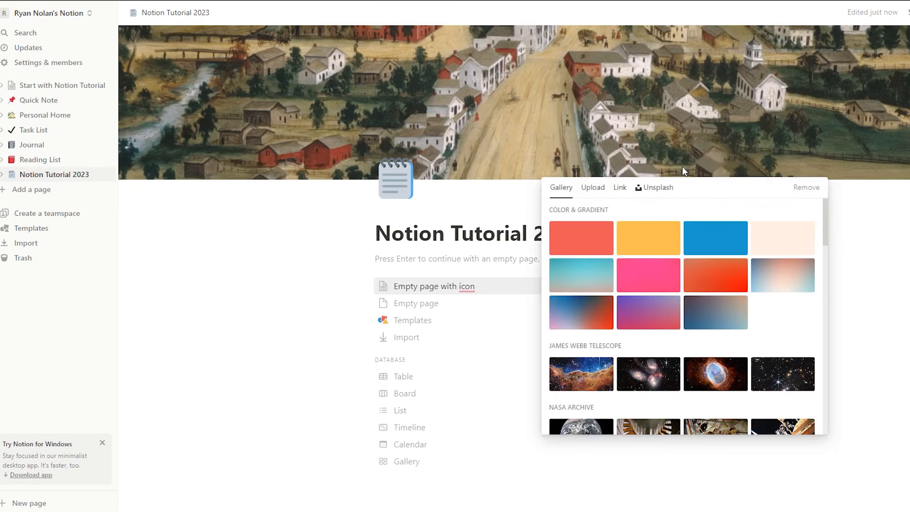
left_click(591, 190)
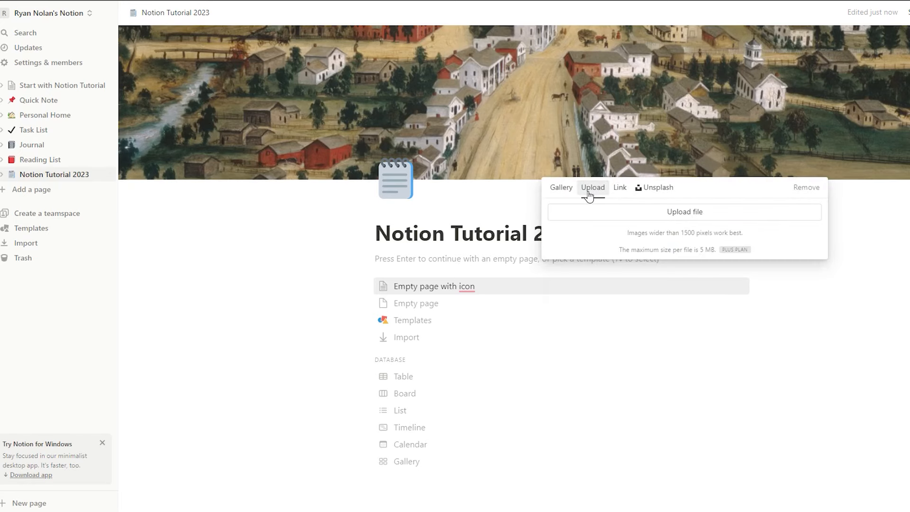
left_click(620, 190)
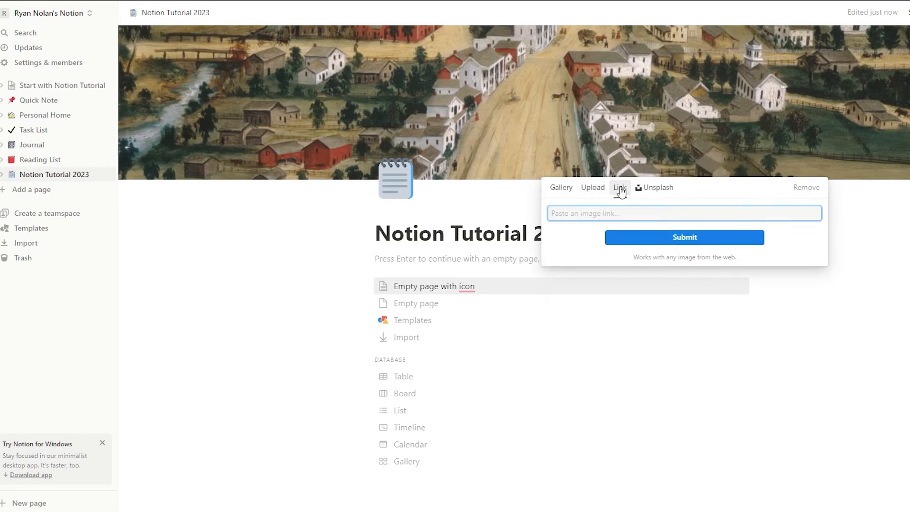
left_click(658, 188)
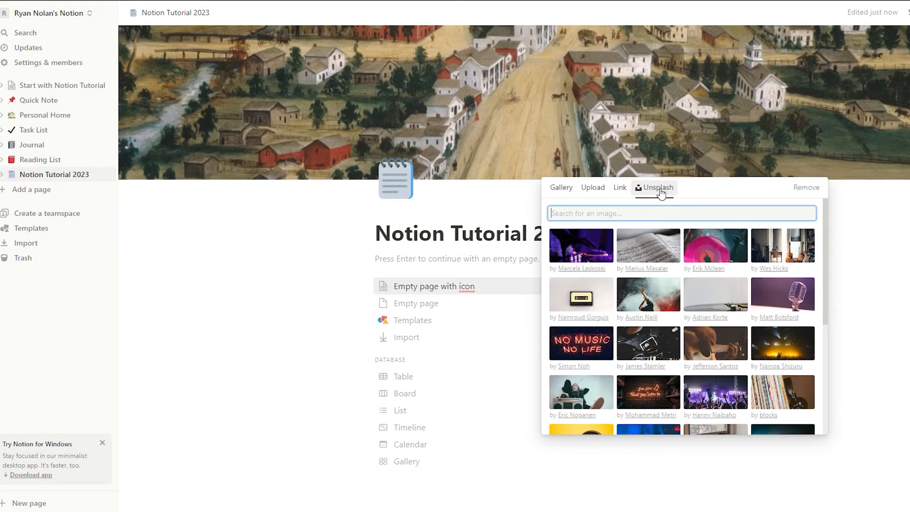
Step: Change the page cover to the red mountain print from the gallery's The Met Museum – Japanese Prints section
left_click(559, 189)
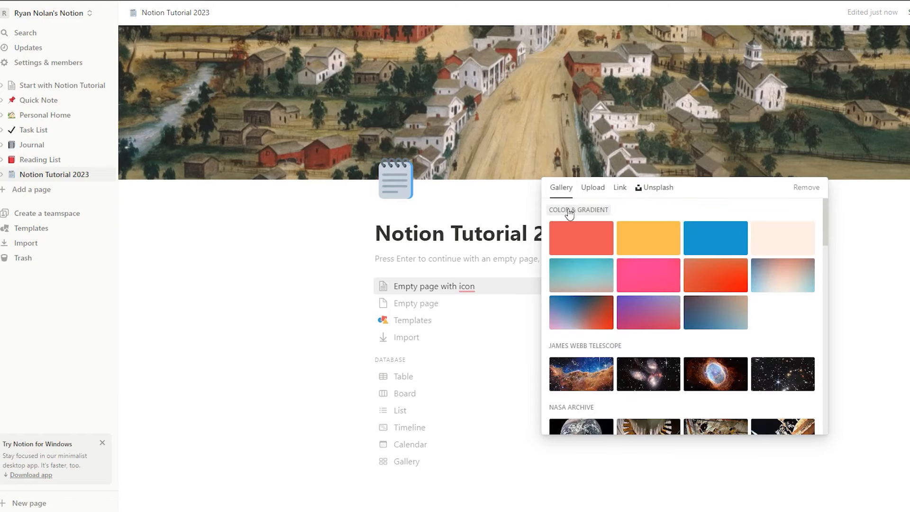
scroll(633, 332, "down", 3)
scroll(636, 322, "down", 5)
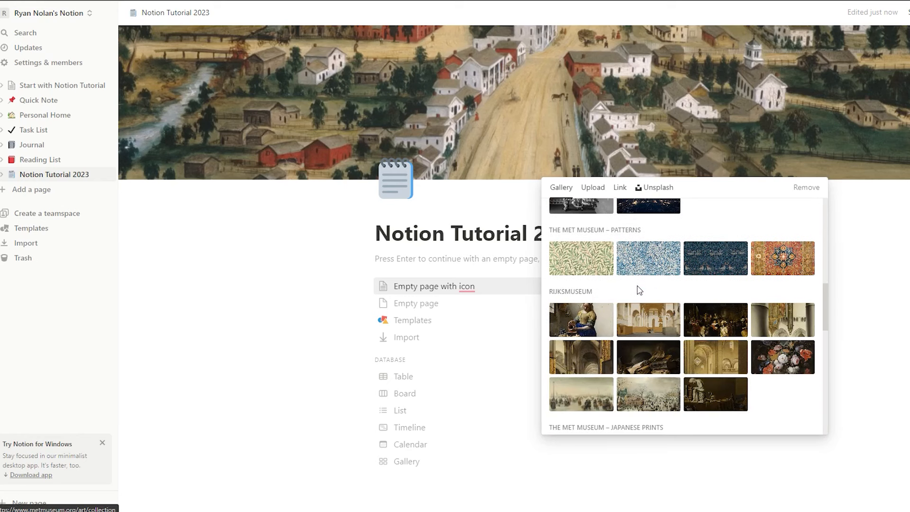
scroll(640, 290, "down", 5)
scroll(642, 289, "up", 1)
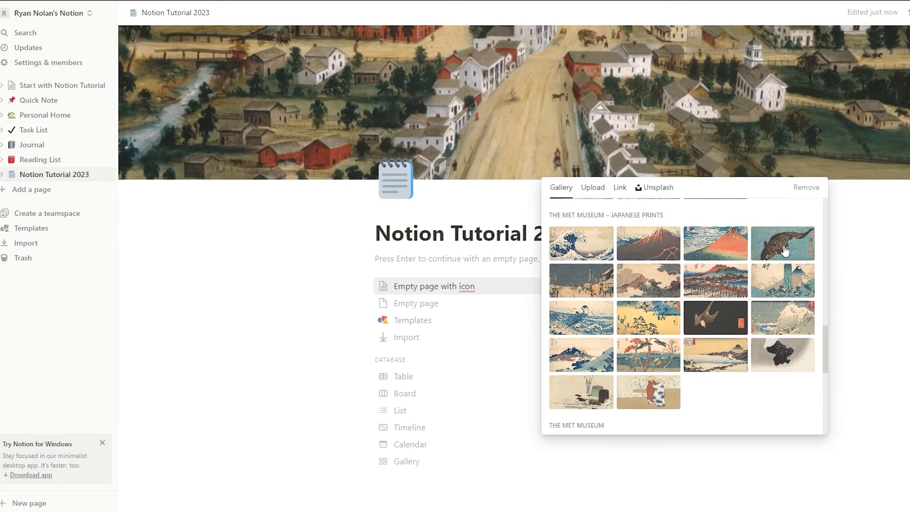
left_click(712, 249)
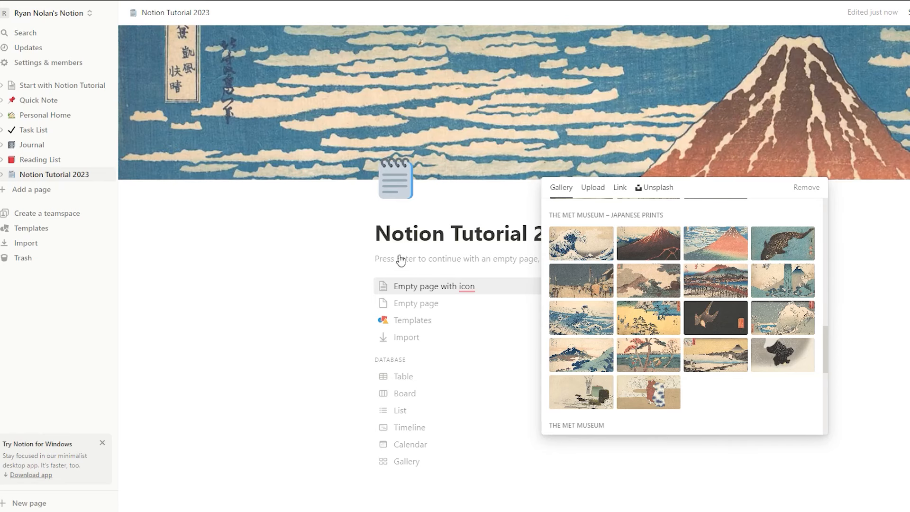
left_click(309, 236)
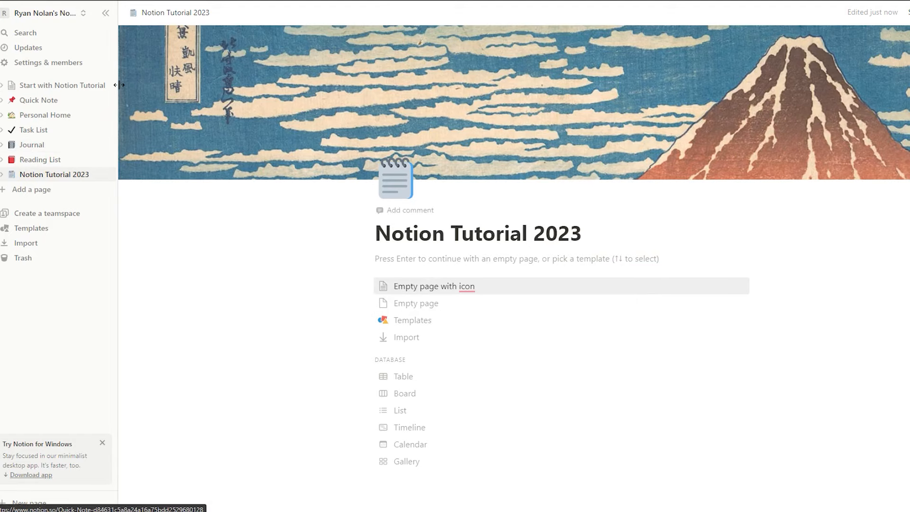
Step: Delete the Start with Notion Tutorial, Quick Note, Personal Home and Task List pages from the sidebar
left_click(93, 85)
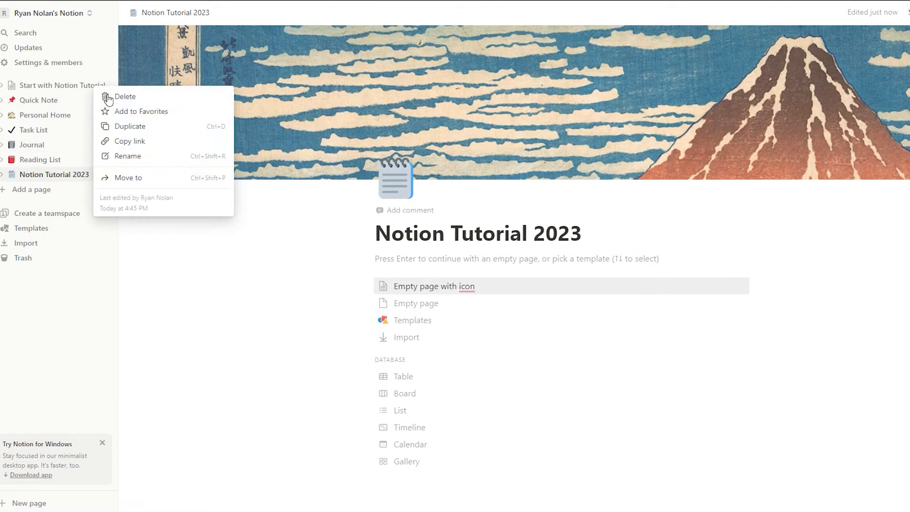
left_click(108, 97)
left_click(92, 85)
left_click(106, 97)
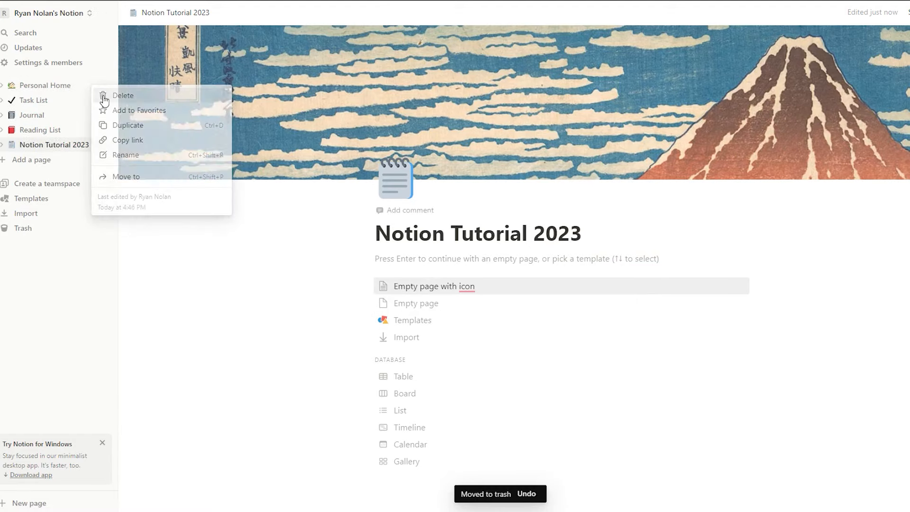
left_click(93, 86)
left_click(105, 98)
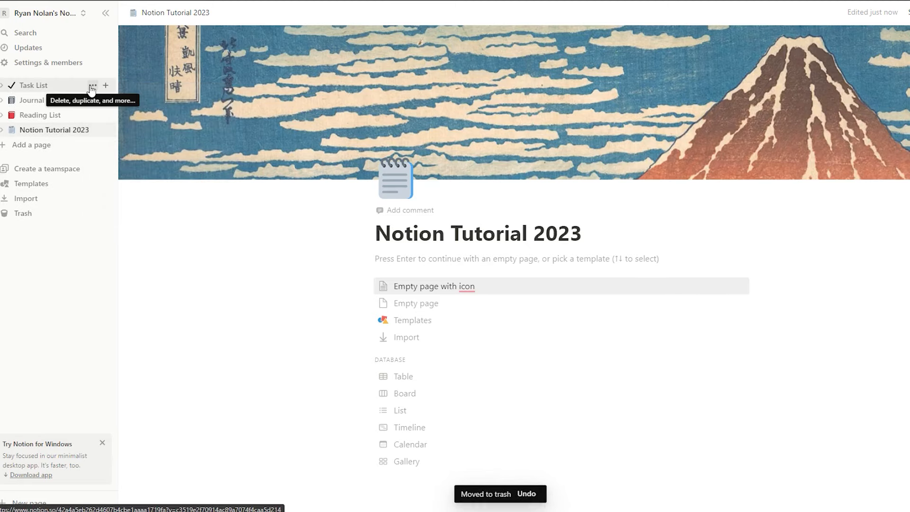
left_click(93, 86)
left_click(107, 95)
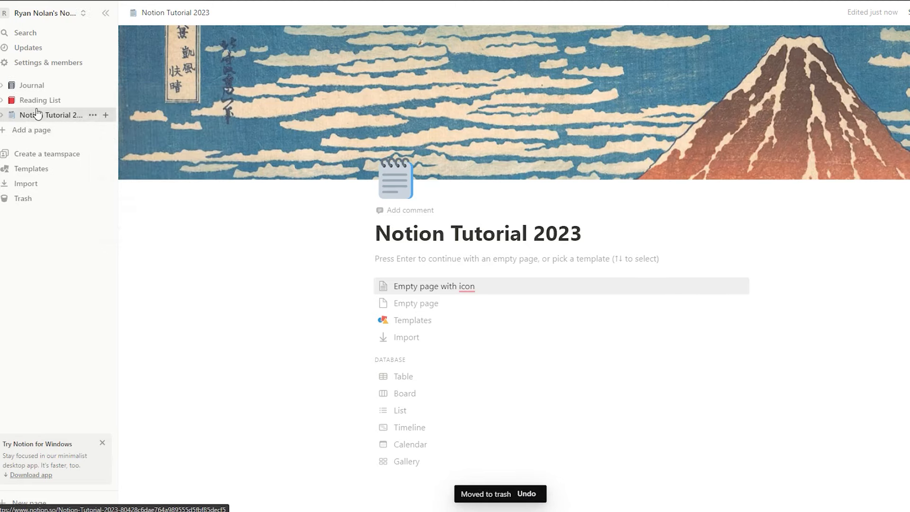
Step: Move the Notion Tutorial 2023 page above Journal in the sidebar and add it to Favorites
left_click_drag(38, 114, 46, 85)
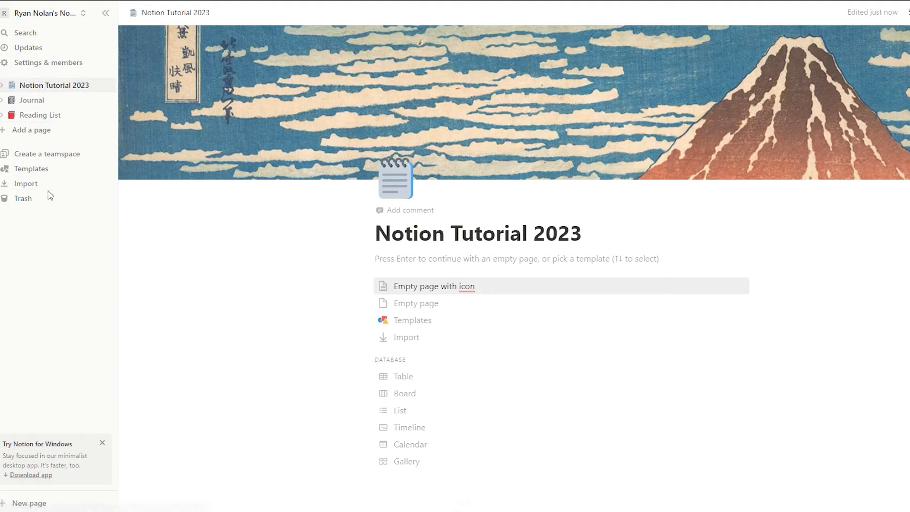
left_click(93, 86)
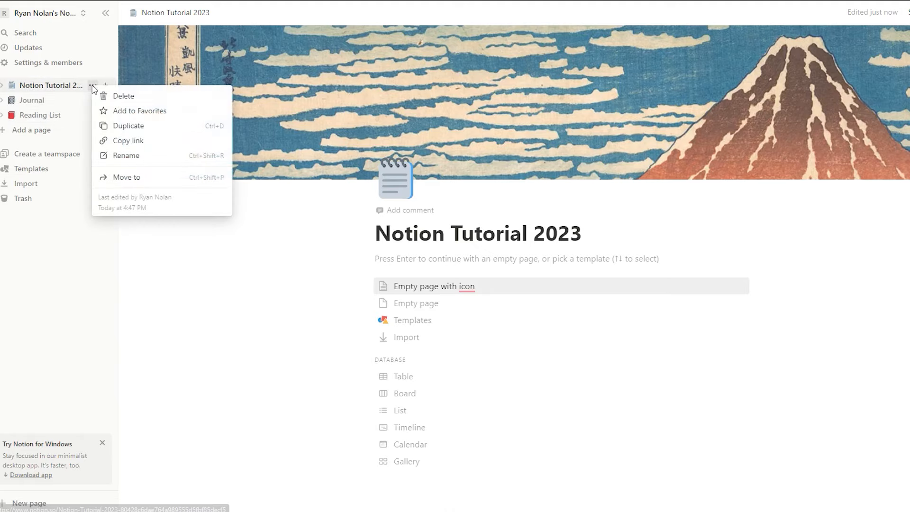
left_click(131, 111)
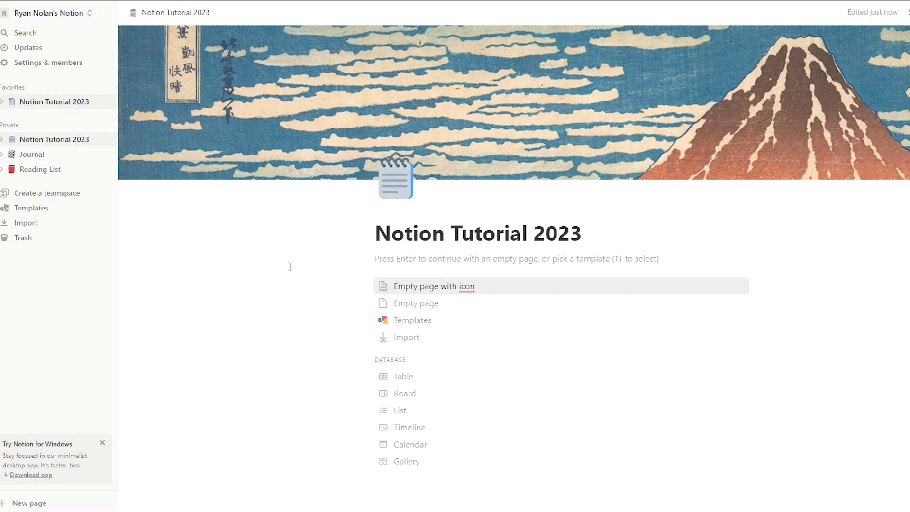
Step: Browse the page templates, previewing To-do list, Projects & tasks, Projects, tasks & sprints, Meetings and Docs, and close the template gallery
scroll(289, 274, "down", 2)
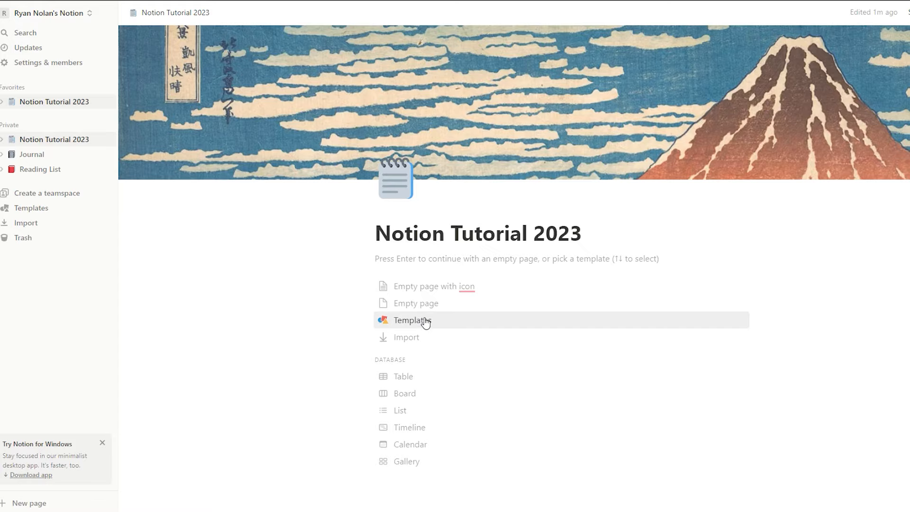
left_click(426, 322)
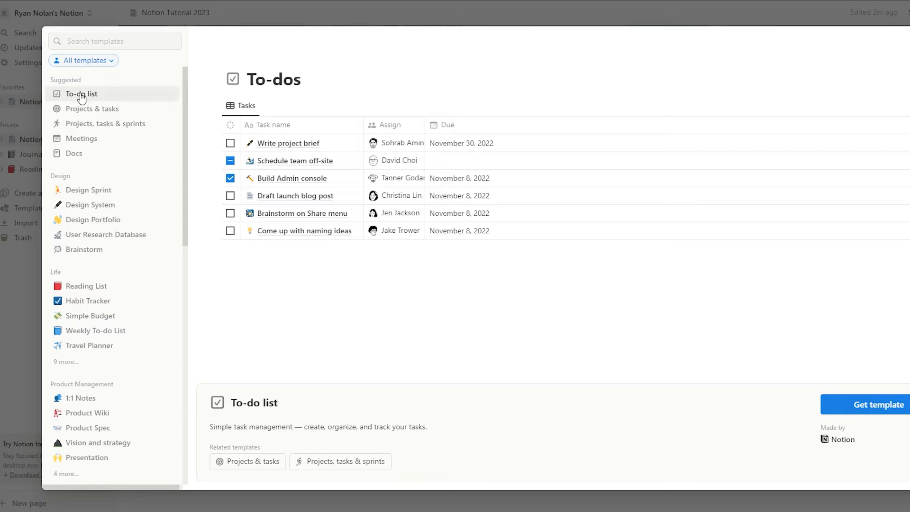
left_click(90, 110)
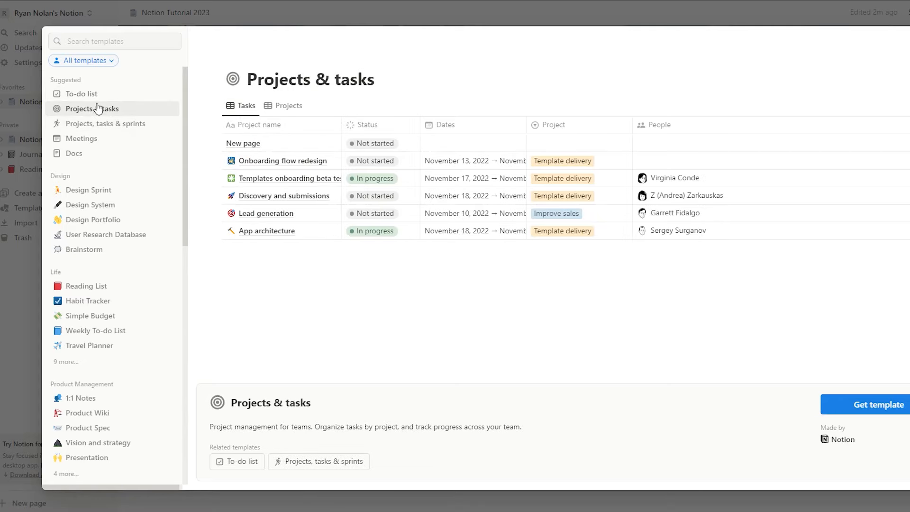
left_click(96, 122)
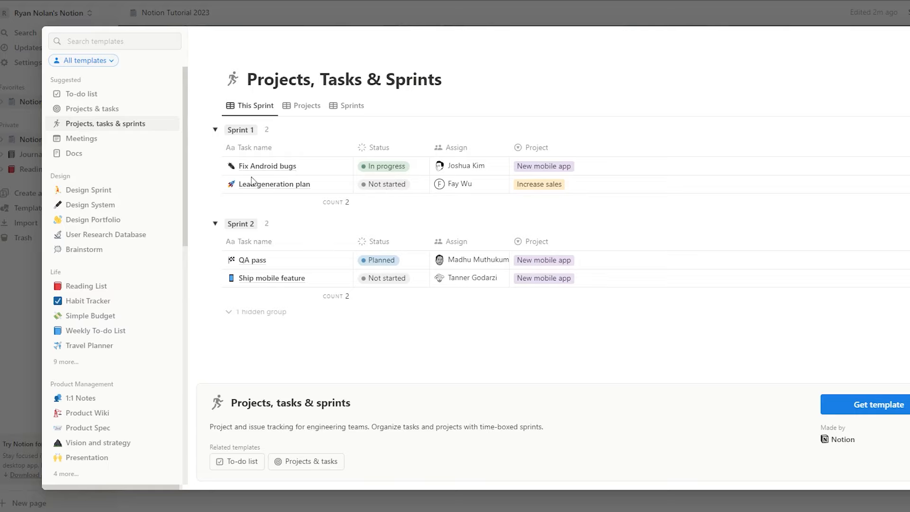
left_click(98, 143)
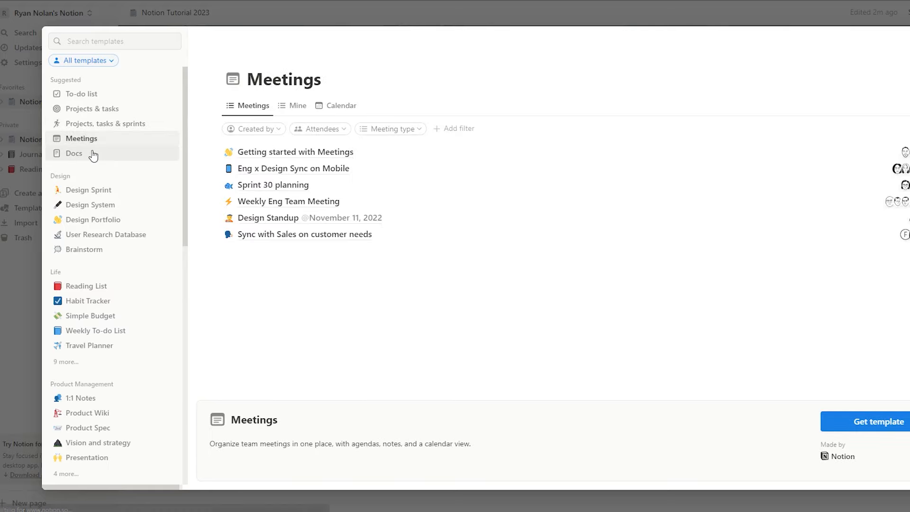
left_click(92, 153)
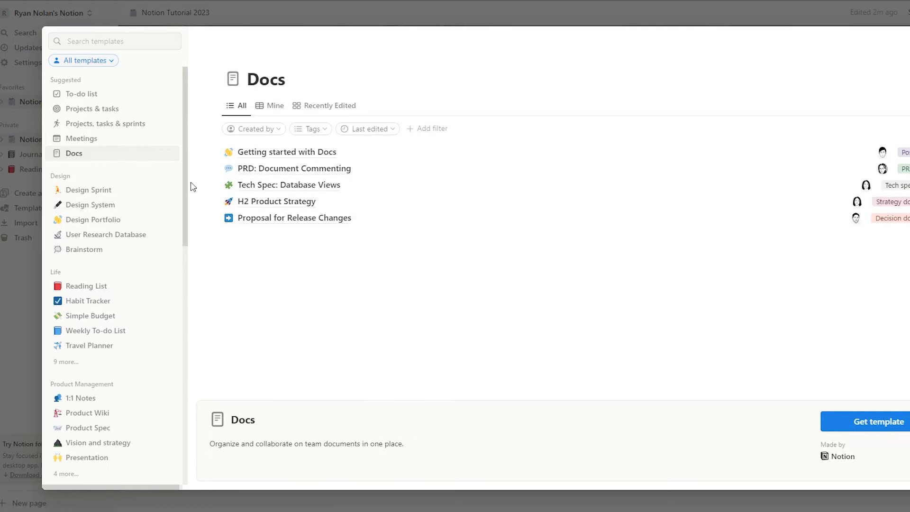
left_click_drag(189, 169, 189, 255)
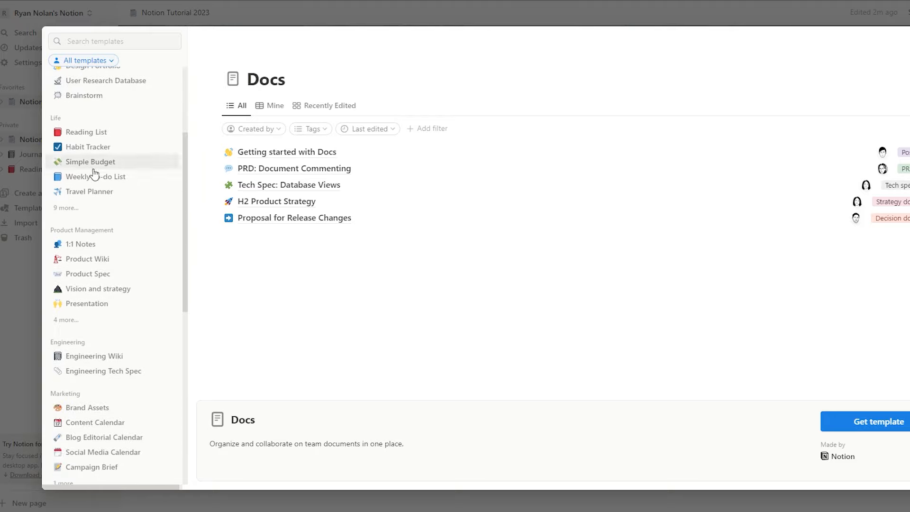
left_click_drag(187, 168, 196, 350)
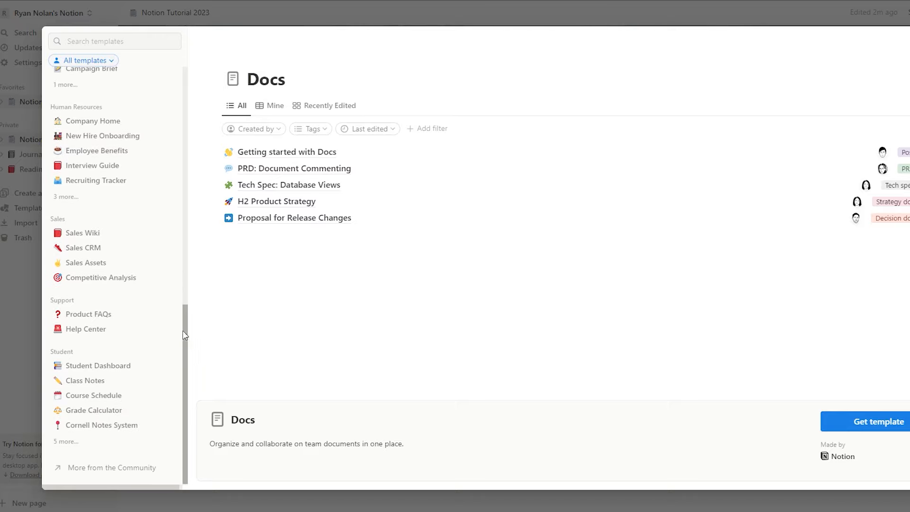
left_click_drag(183, 331, 176, 67)
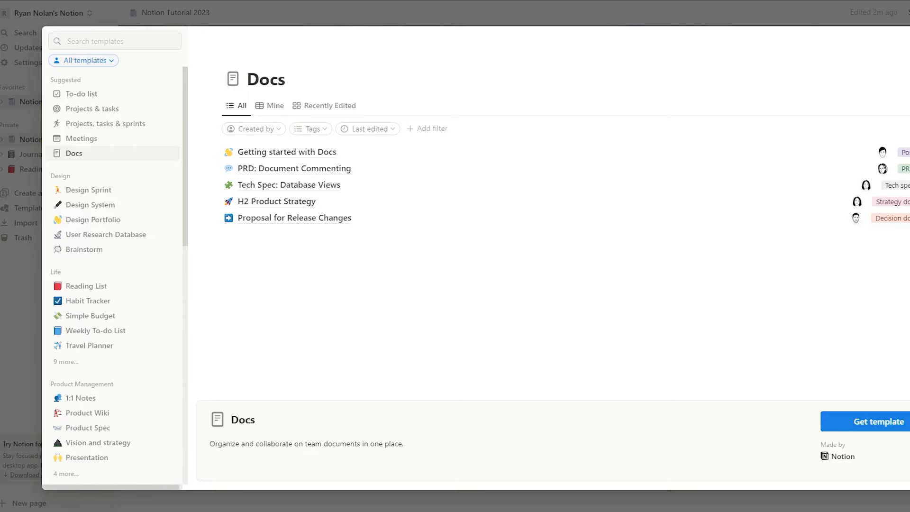
key("Escape")
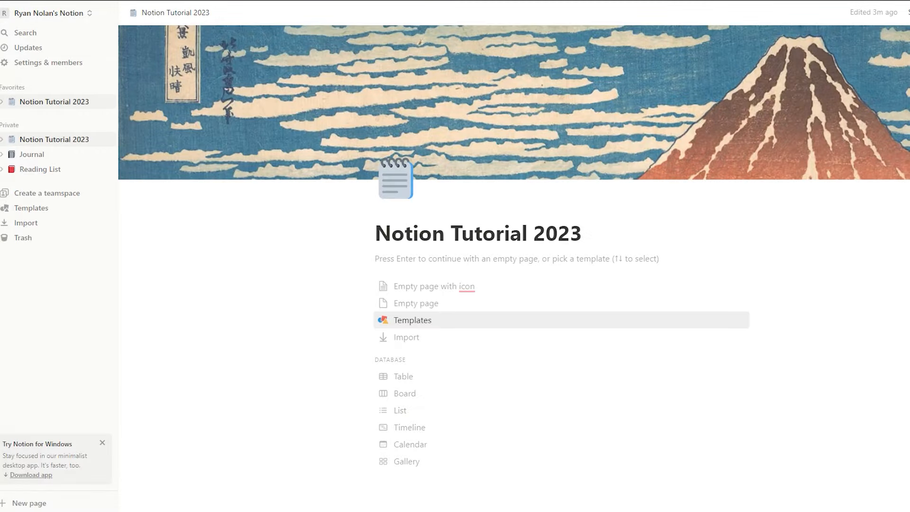
Step: Start Notion Tutorial 2023 as an empty page, look through the available block types and insert a Text block
left_click(419, 304)
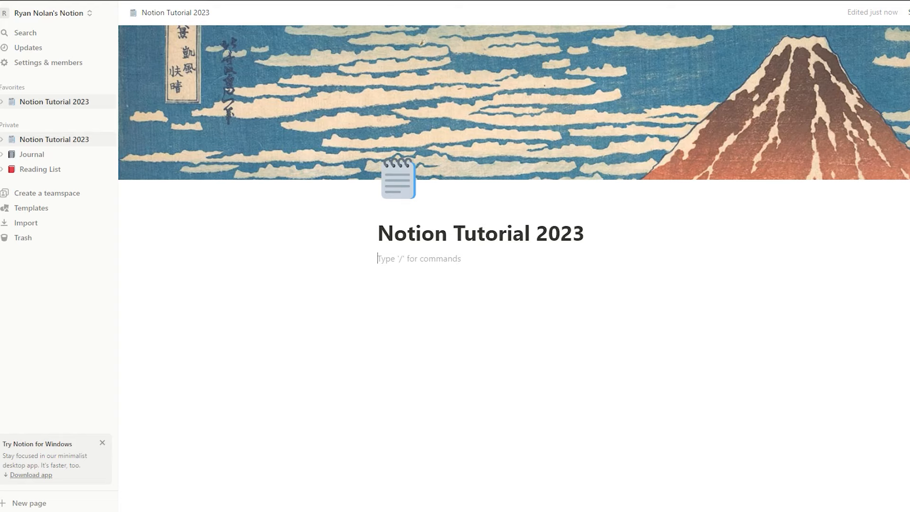
type("/")
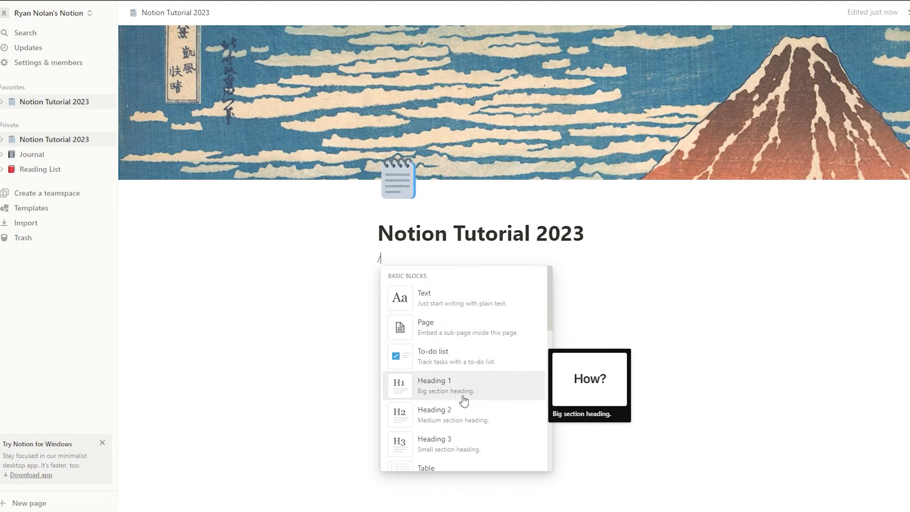
scroll(465, 403, "down", 4)
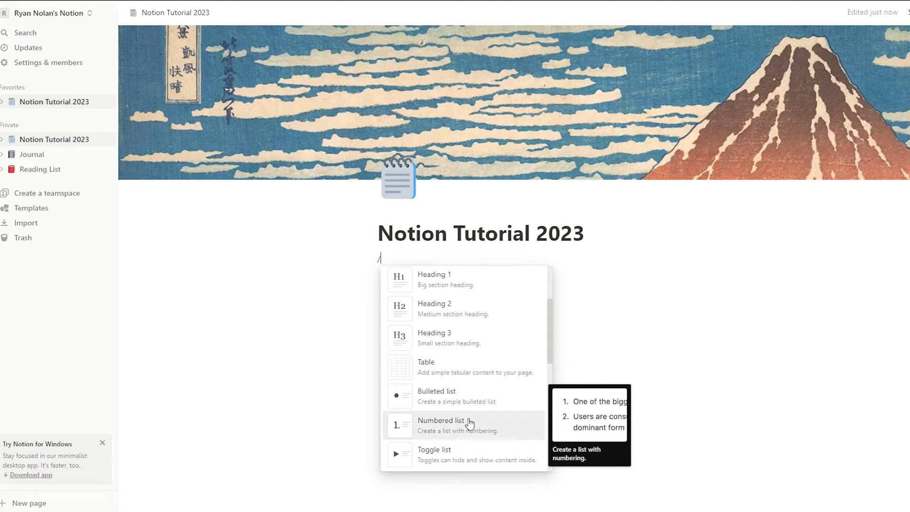
scroll(469, 422, "down", 2)
scroll(463, 408, "down", 2)
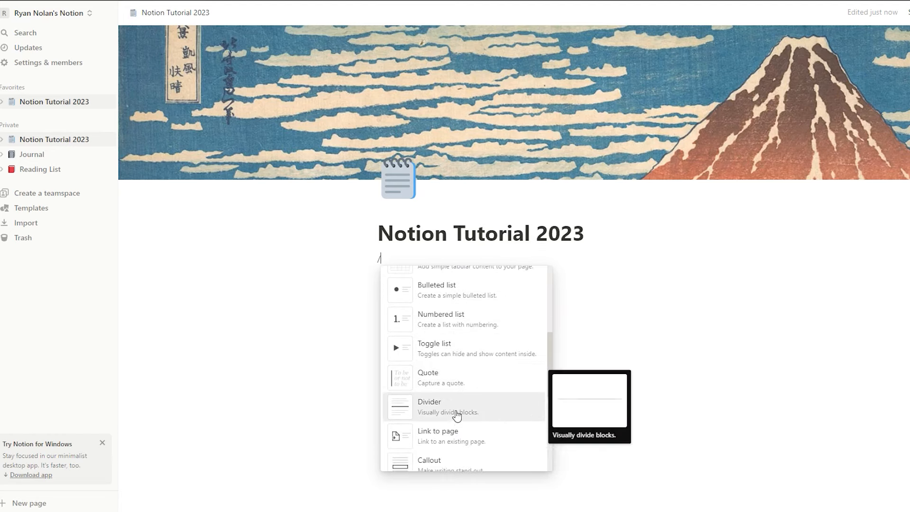
scroll(456, 416, "down", 5)
scroll(444, 364, "down", 1)
scroll(452, 361, "up", 4)
scroll(458, 350, "up", 5)
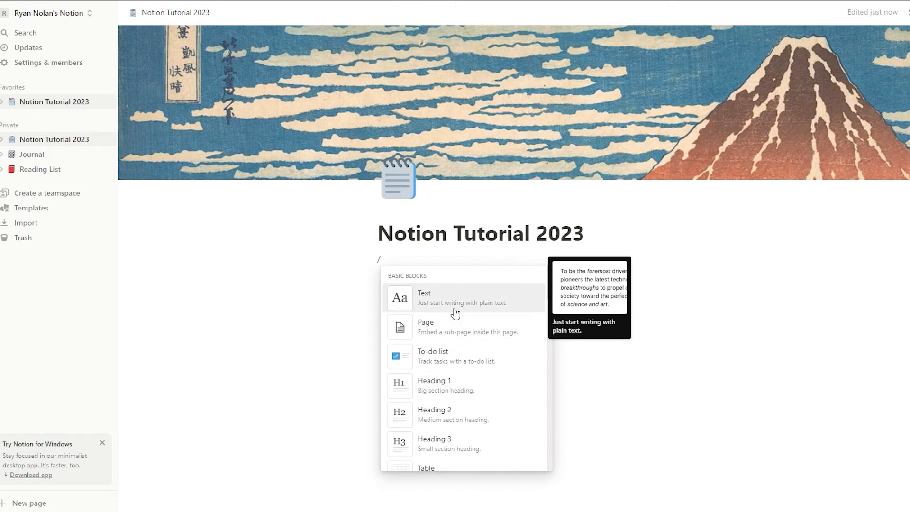
left_click(456, 313)
Step: Write "Let us test this out" in the text block below the page title
type("L")
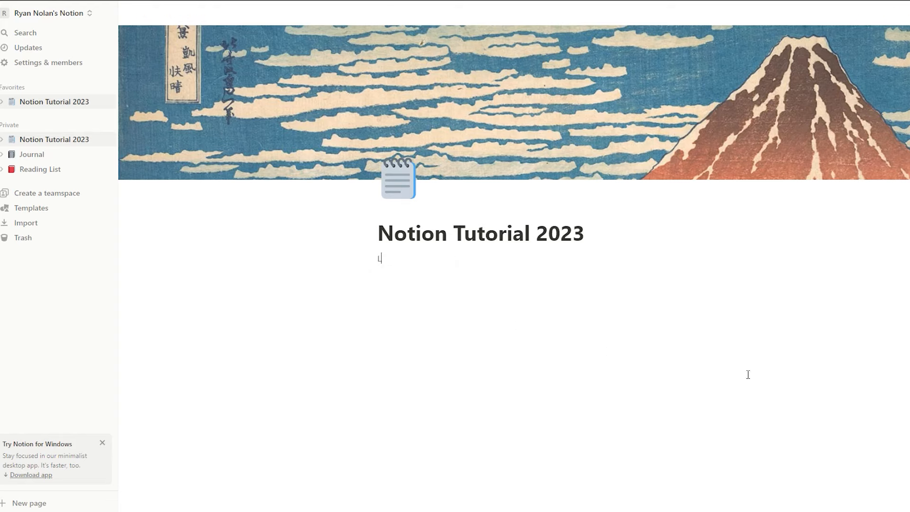
type("Ets te")
key("BackSpace")
key("BackSpace")
key("BackSpace")
key("BackSpace")
key("BackSpace")
type("t us test this out")
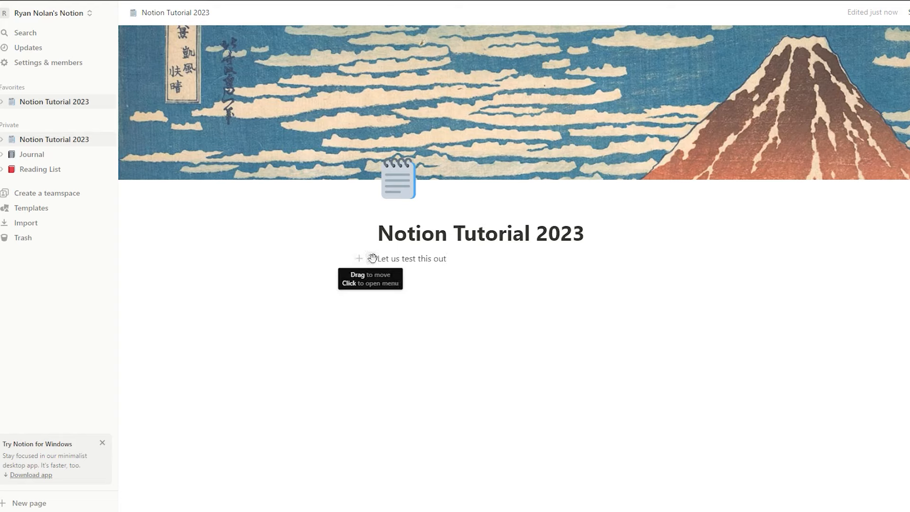
Step: Add a Text block reading "Test version 2.0" below the "Let us test this out" line
left_click(357, 259)
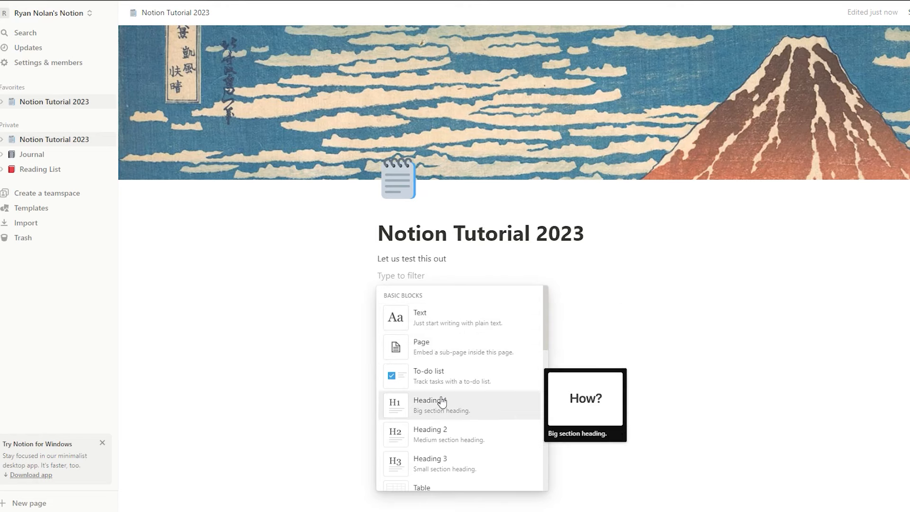
left_click(442, 319)
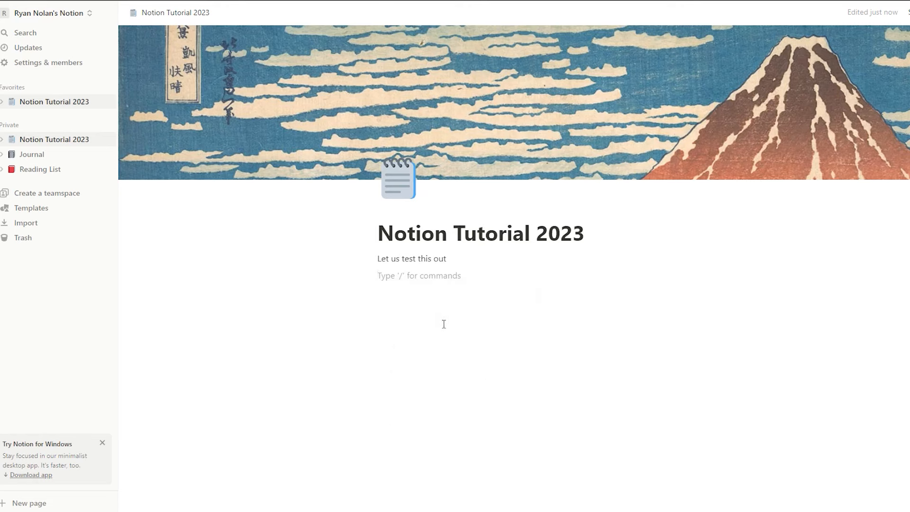
type("Te")
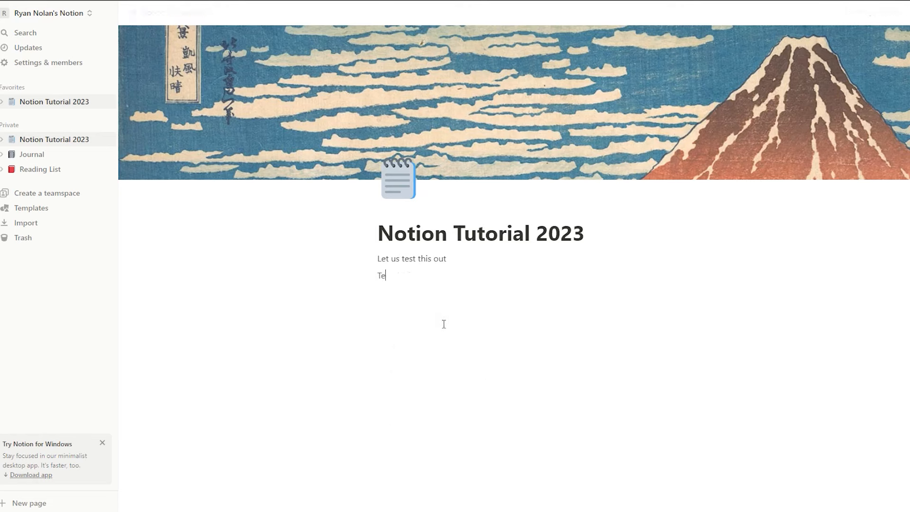
type("st version 2.0")
Step: Color the "Test version 2.0" block's text red, and replace that with a gray background
left_click(371, 277)
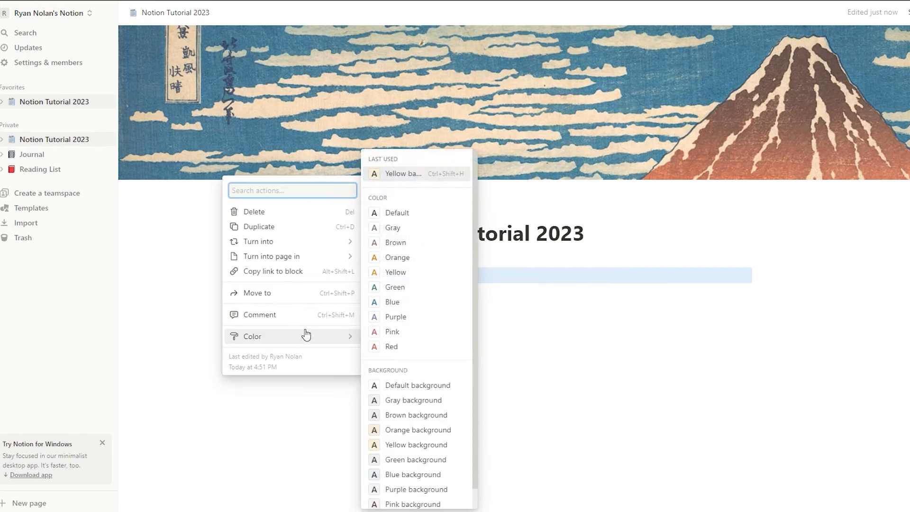
mouse_move(283, 342)
left_click(404, 347)
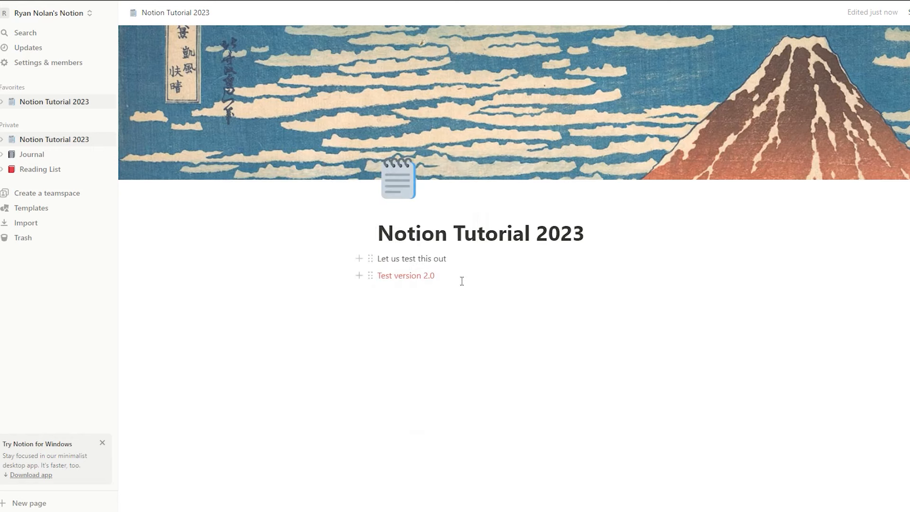
left_click(371, 276)
mouse_move(289, 337)
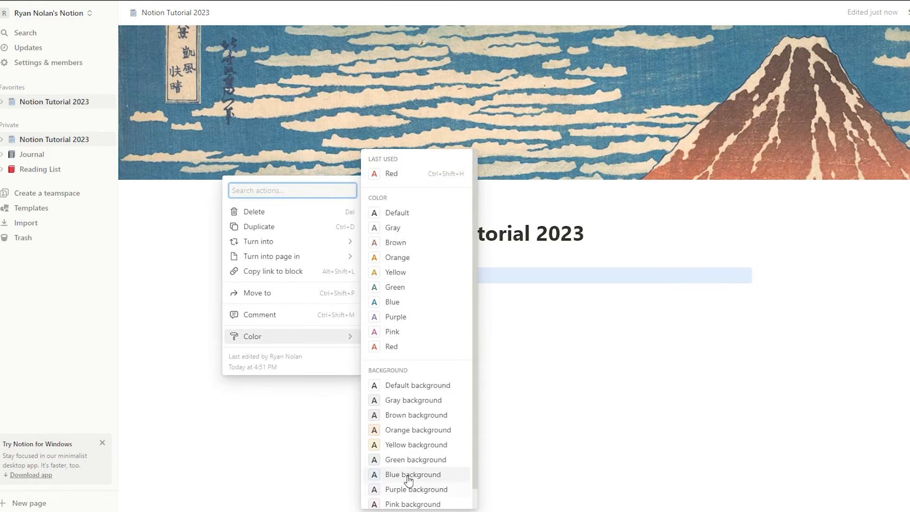
left_click(402, 400)
left_click(331, 312)
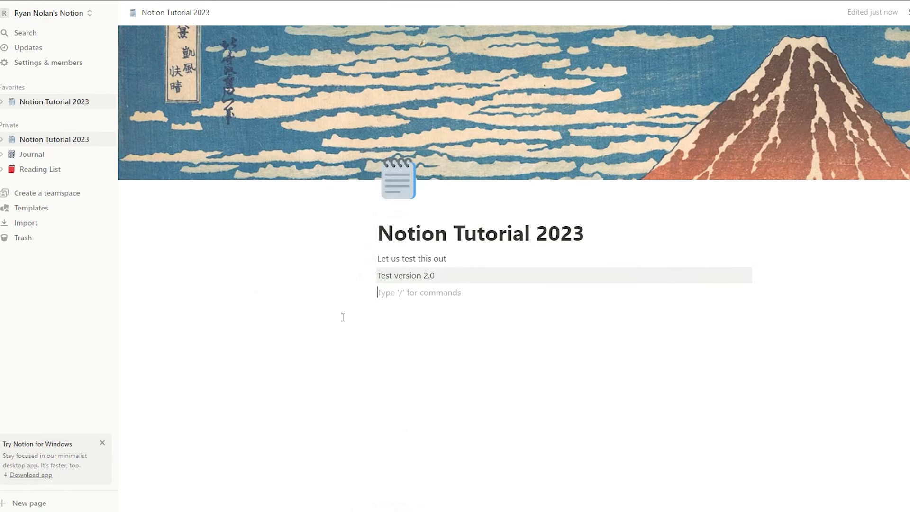
Step: Delete the "Test version 2.0" block and undo the deletion
left_click(371, 274)
left_click(258, 212)
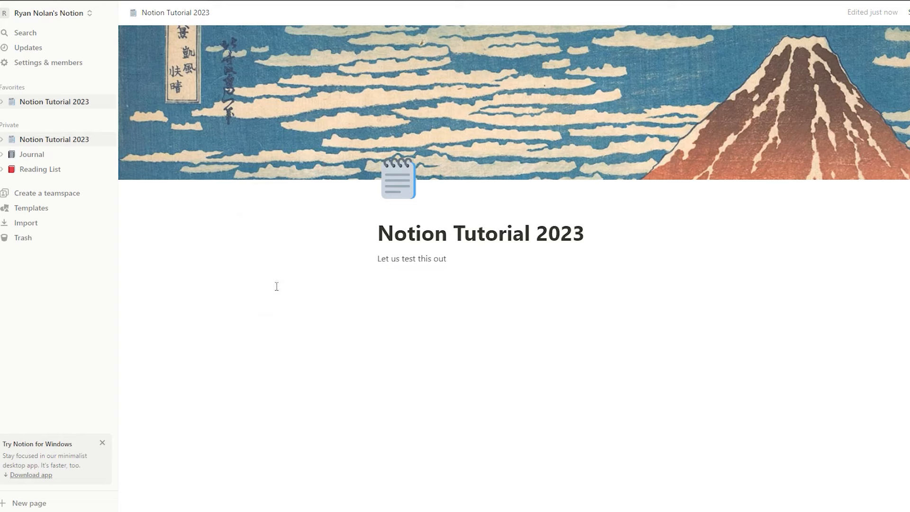
key("ctrl+z")
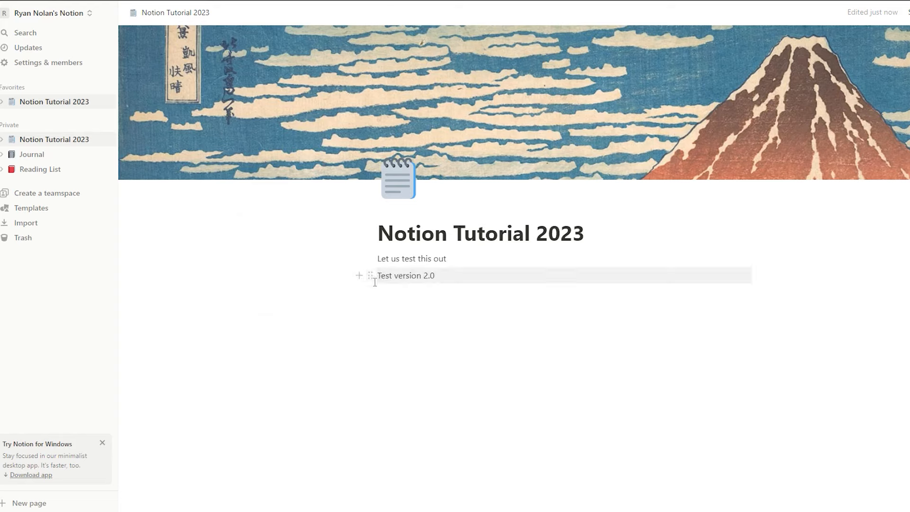
Step: Move the "Test version 2.0" block above "Let us test this out"
left_click_drag(371, 279, 371, 252)
left_click(358, 332)
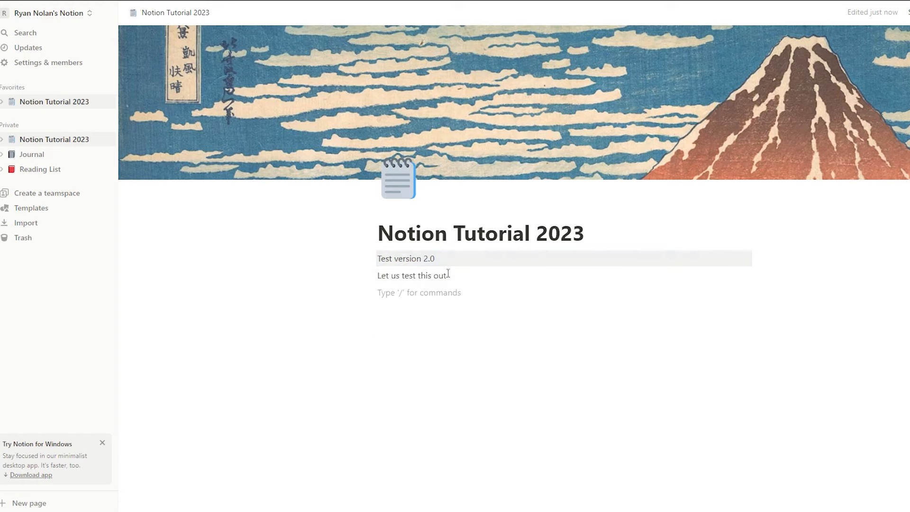
Step: Format the whole "Let us test this out" line as bold, italic, underlined and struck through
left_click(371, 275)
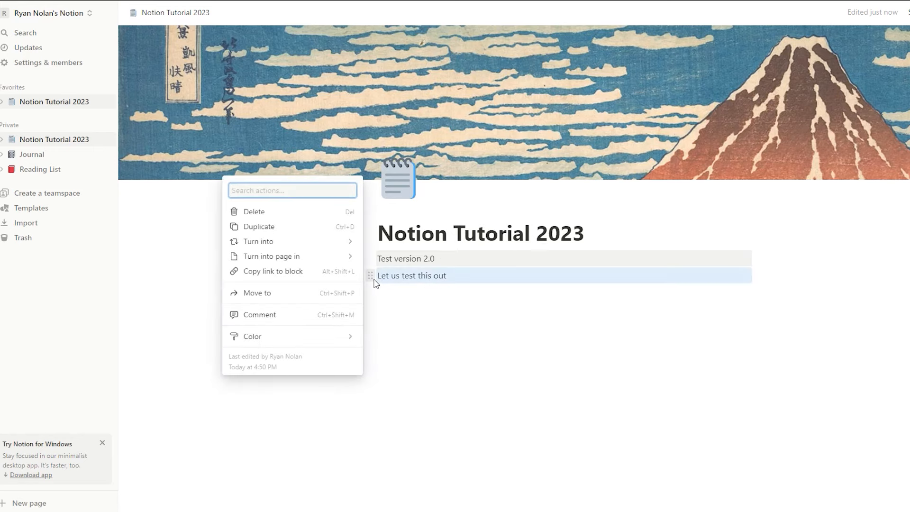
left_click(404, 280)
triple_click(405, 279)
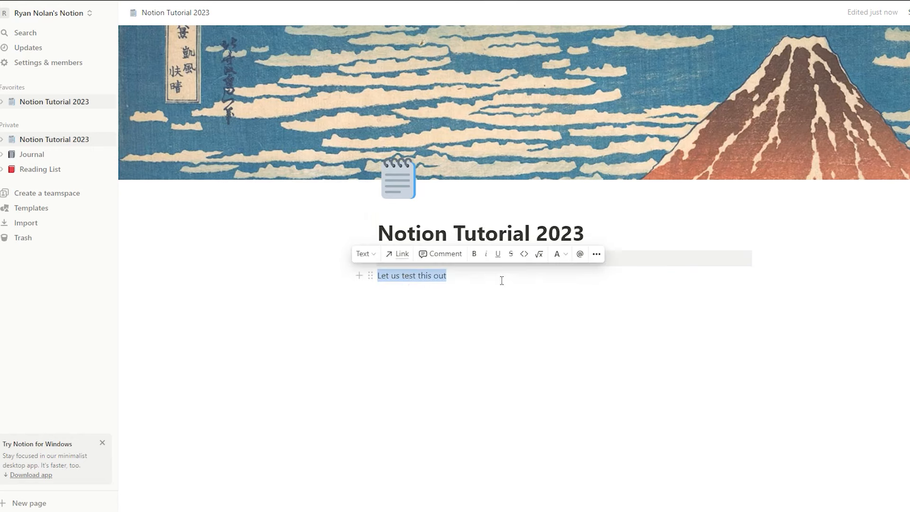
left_click(475, 257)
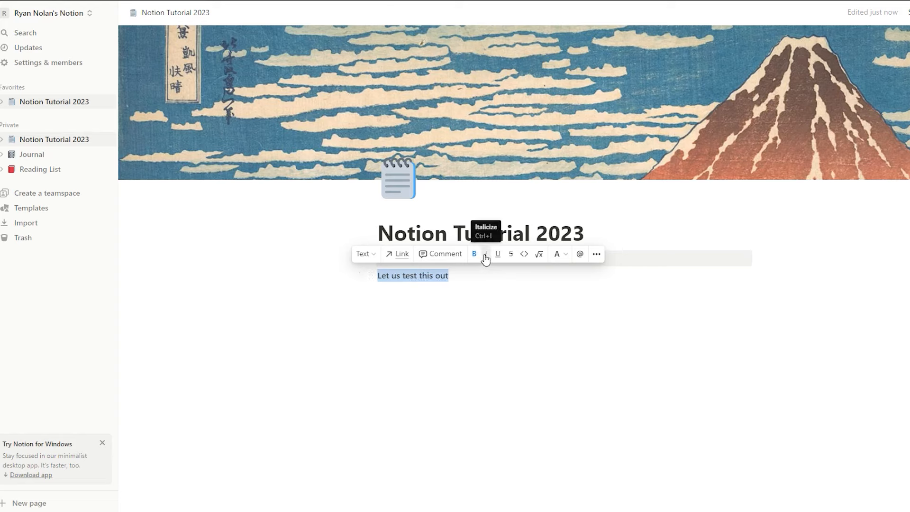
left_click(486, 256)
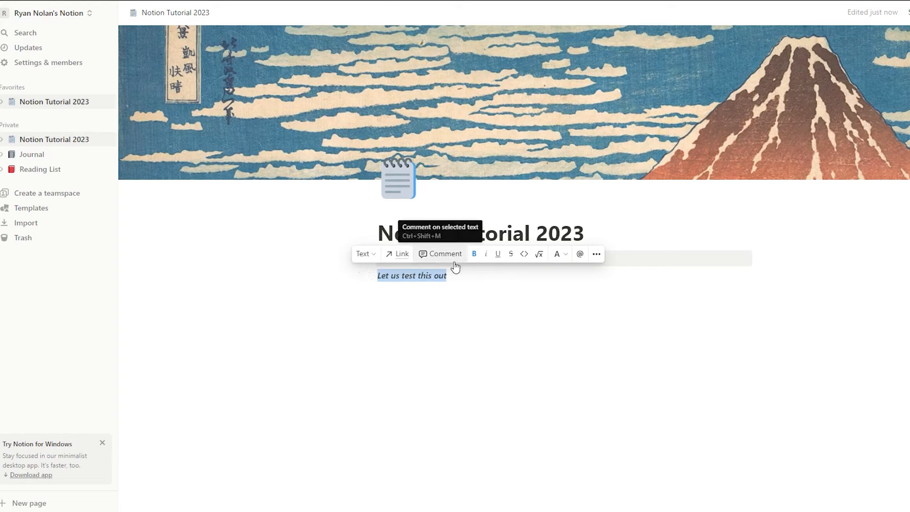
left_click(499, 255)
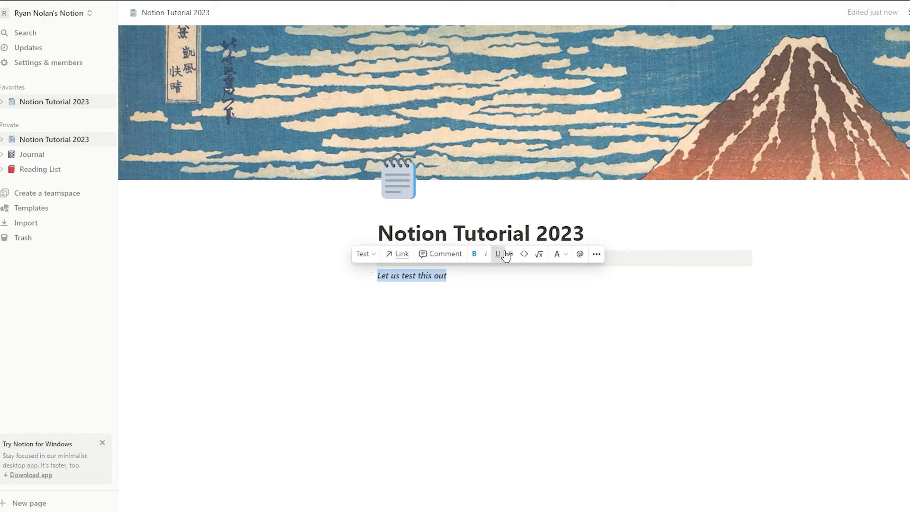
left_click(511, 255)
left_click(496, 279)
Step: Write "Select * From Notion" on a new line below the formatted text and mark it as inline code
key("Return")
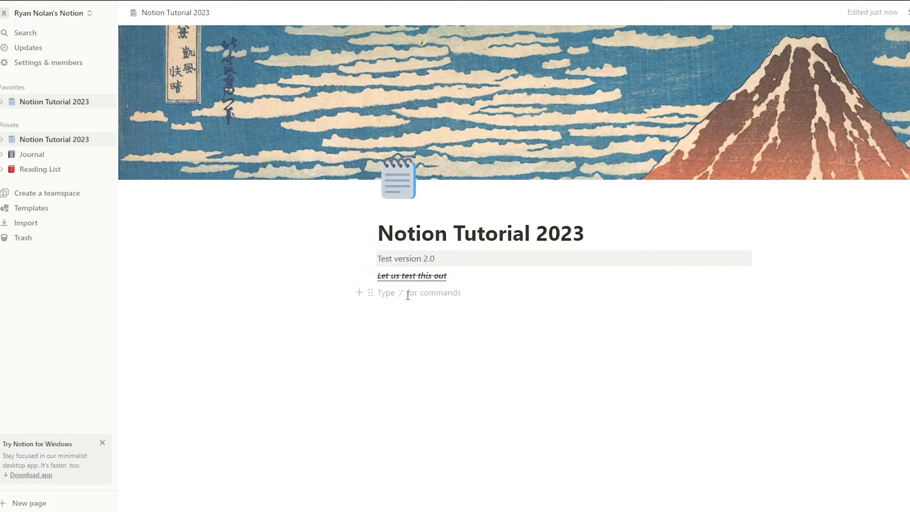
left_click(359, 292)
key("Escape")
left_click(359, 292)
key("Escape")
type("Select *")
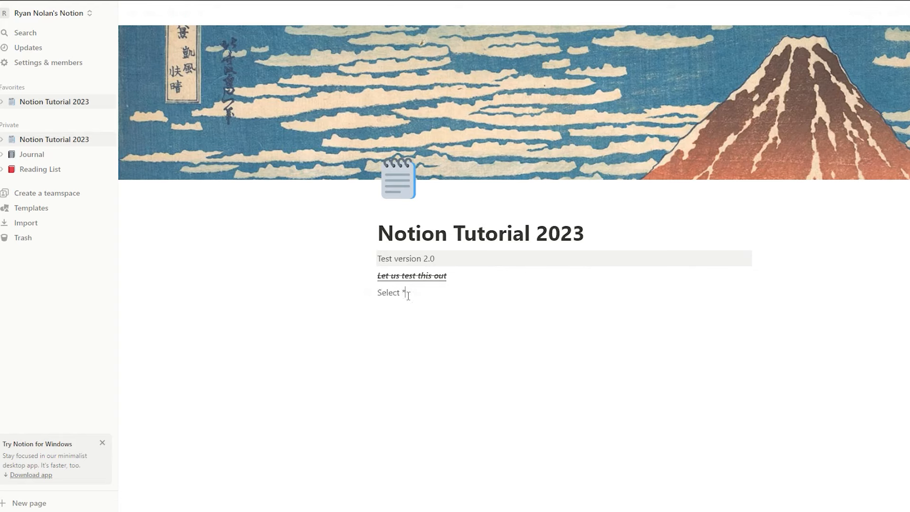
key("Return")
key("BackSpace")
triple_click(408, 294)
left_click(525, 272)
left_click(375, 399)
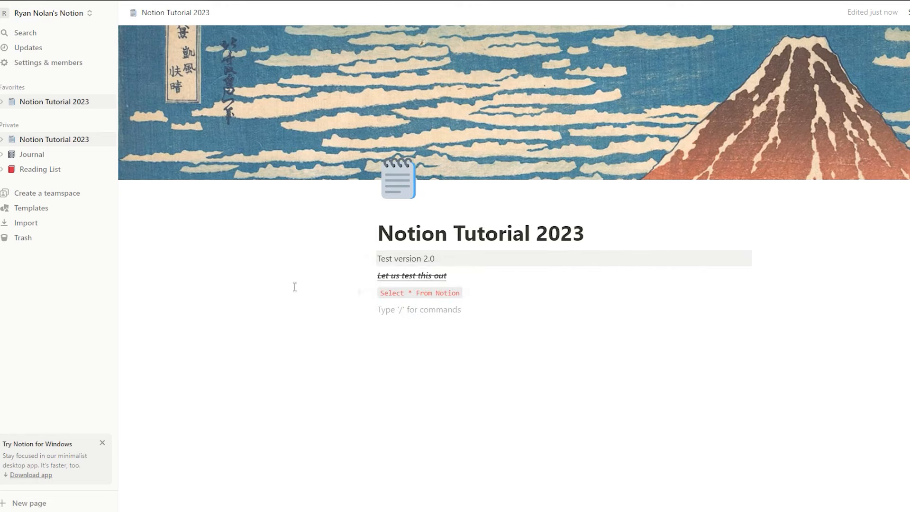
Step: Delete the code line, "Let us test this out" and "Test version 2.0" blocks from the page
left_click(371, 294)
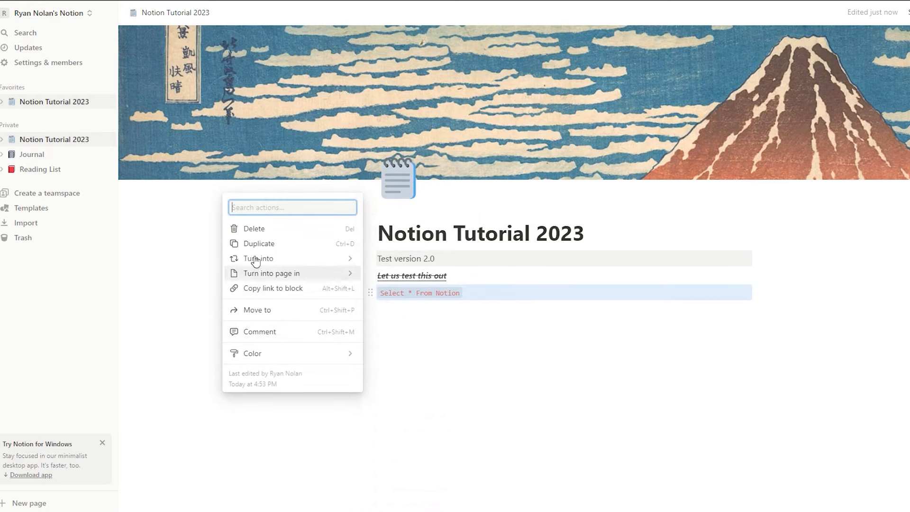
left_click(254, 230)
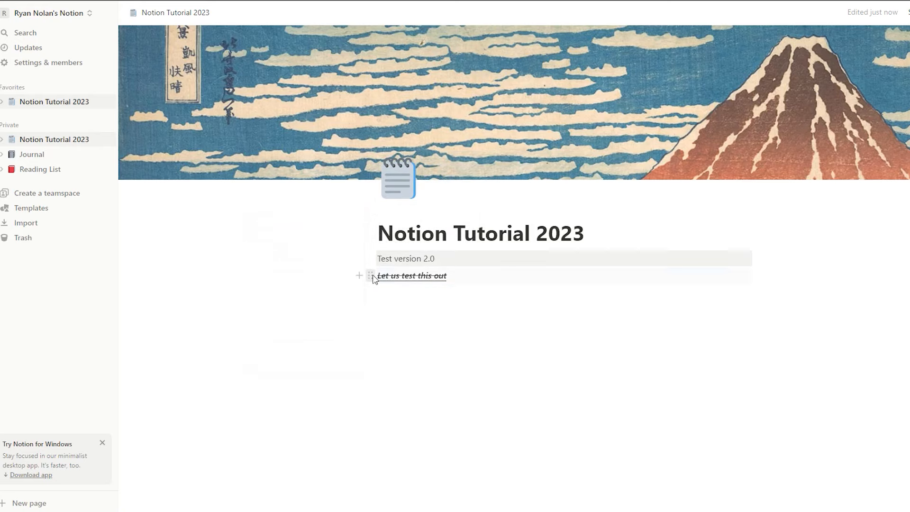
left_click(371, 276)
left_click(261, 211)
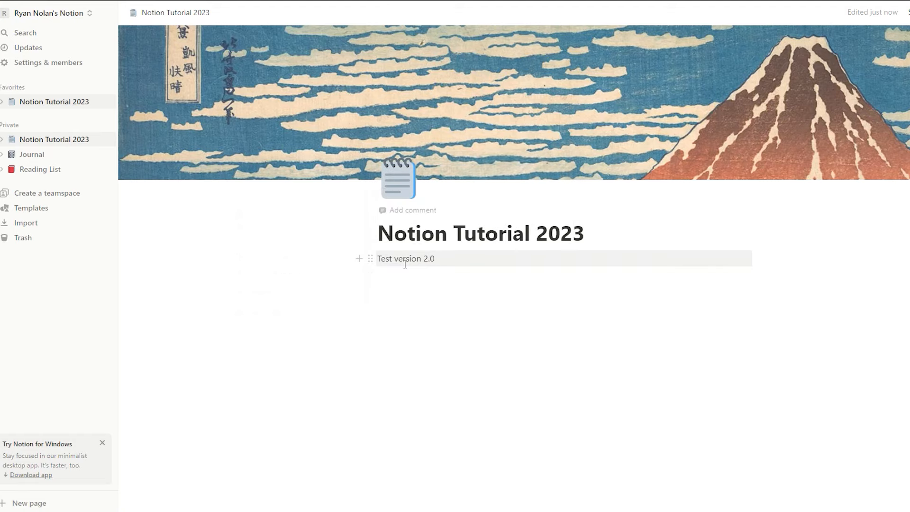
left_click(371, 259)
left_click(274, 197)
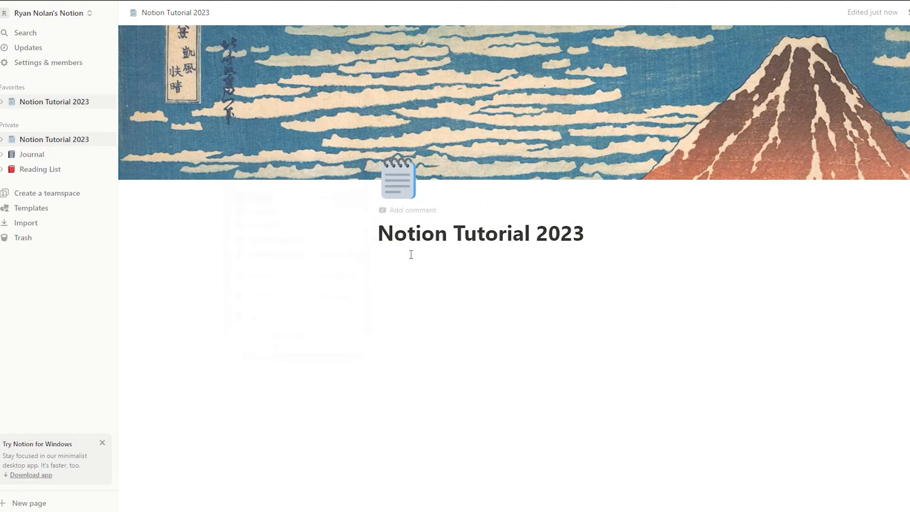
Step: Insert a Heading 1 block reading "Largest Heading" below the page title
left_click(361, 259)
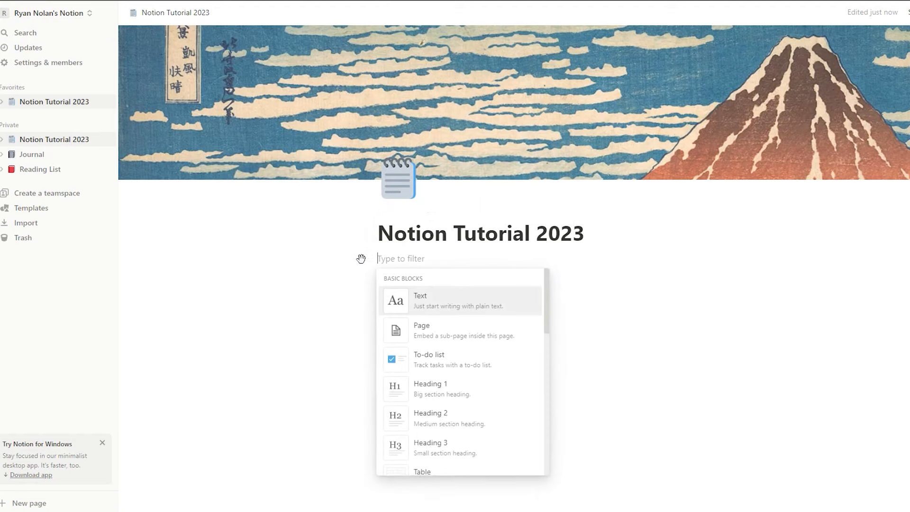
left_click(462, 397)
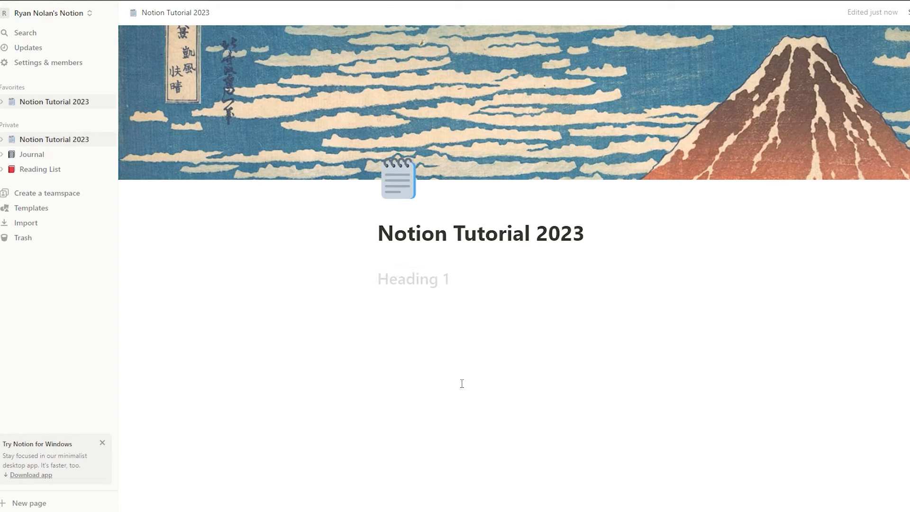
type("Larg")
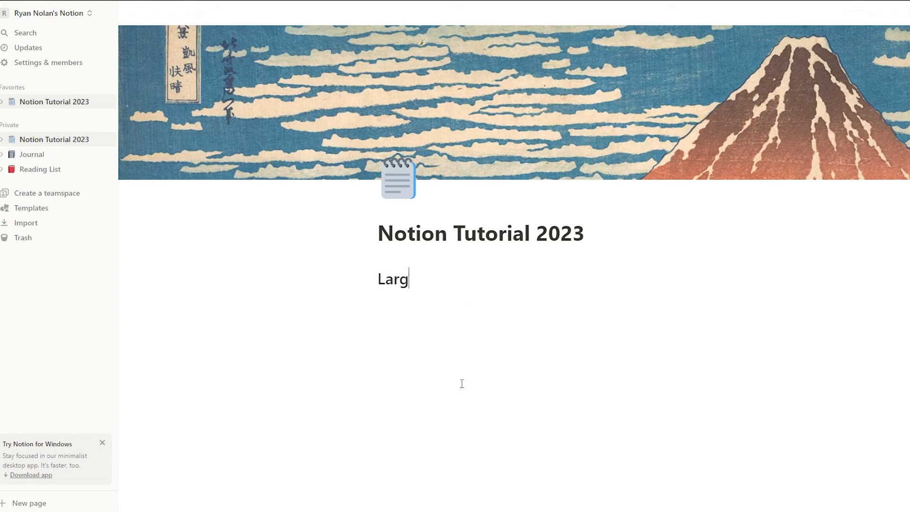
type("est Heading")
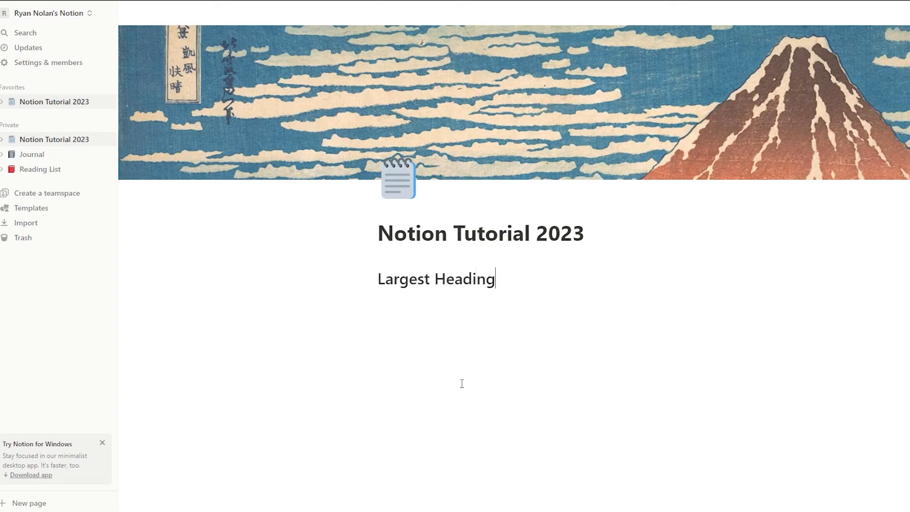
Step: Add a Heading 2 block reading "Little Smaller" below "Largest Heading"
key("Return")
type("/h2")
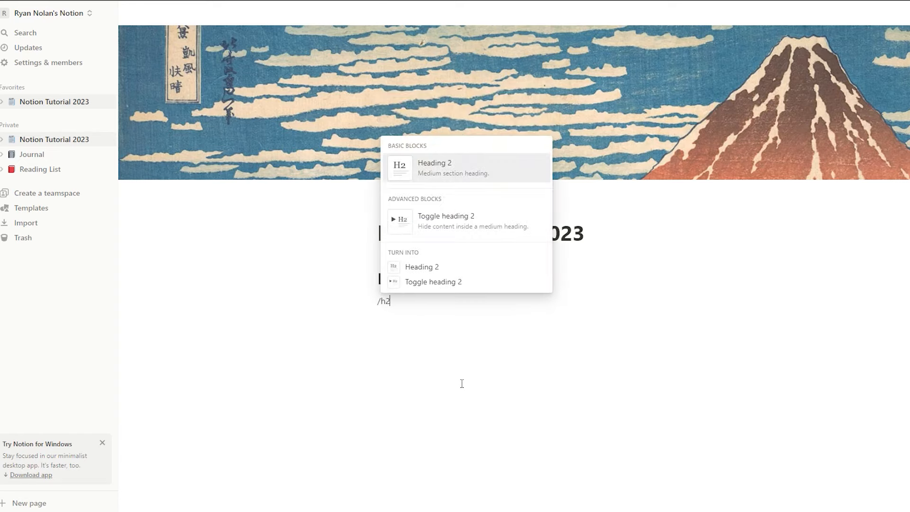
left_click(455, 169)
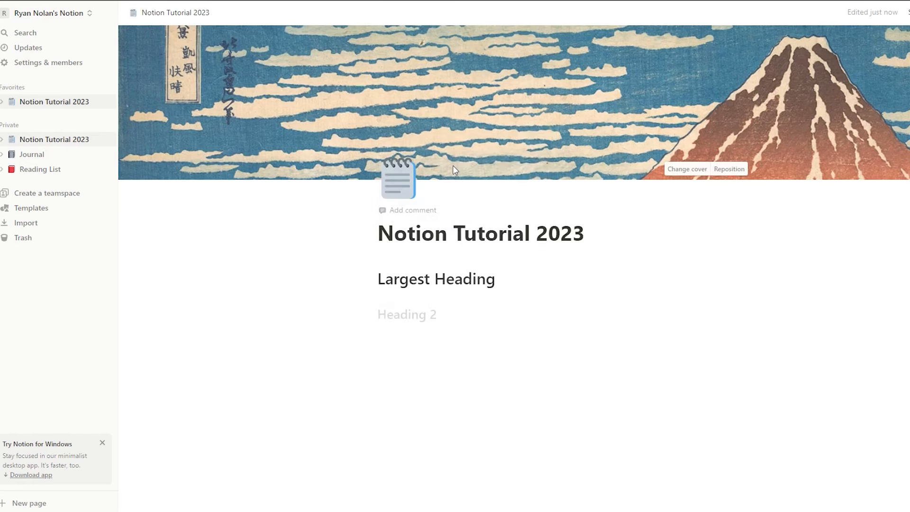
type("Little Smaller")
Step: Add a Heading 3 block reading "Even More Smaller" below "Little Smaller"
key("Return")
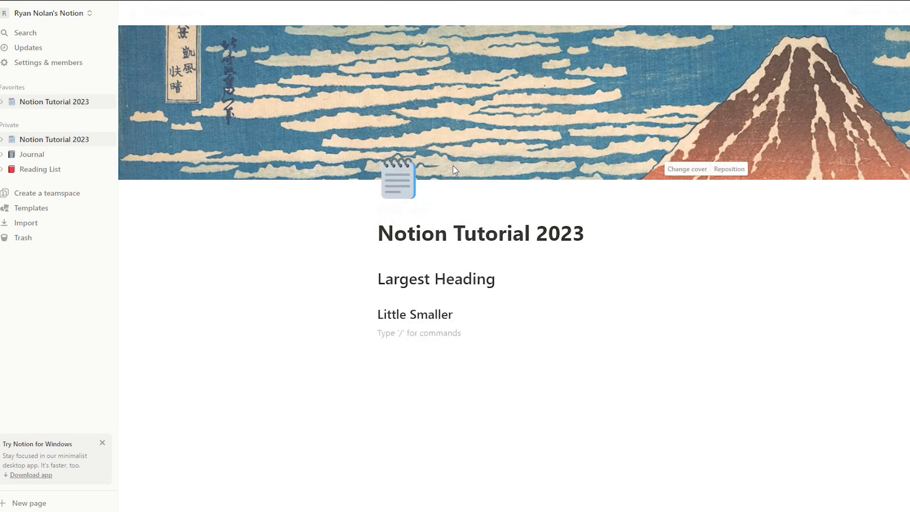
type("/h3")
key("Return")
type("Even More Smaller")
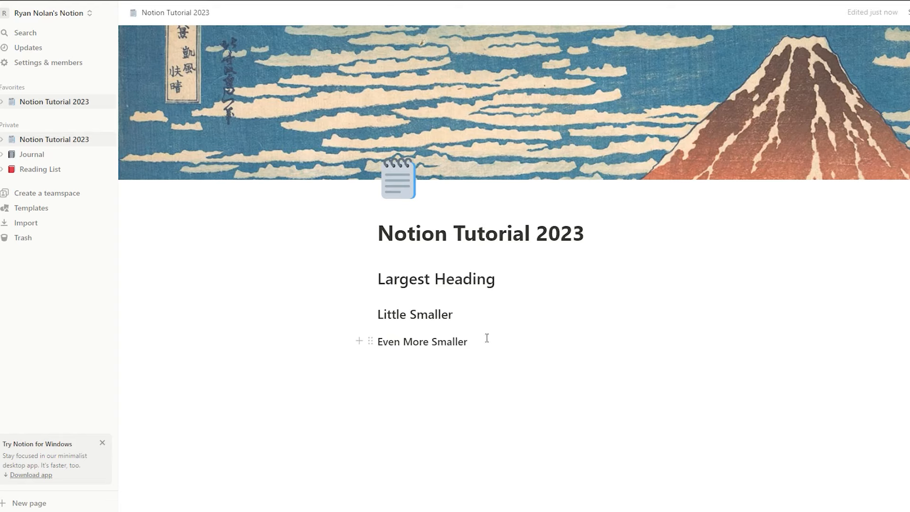
Step: Leave a blank line below "Even More Smaller" and browse the block types matching "/h" without inserting one
key("Return")
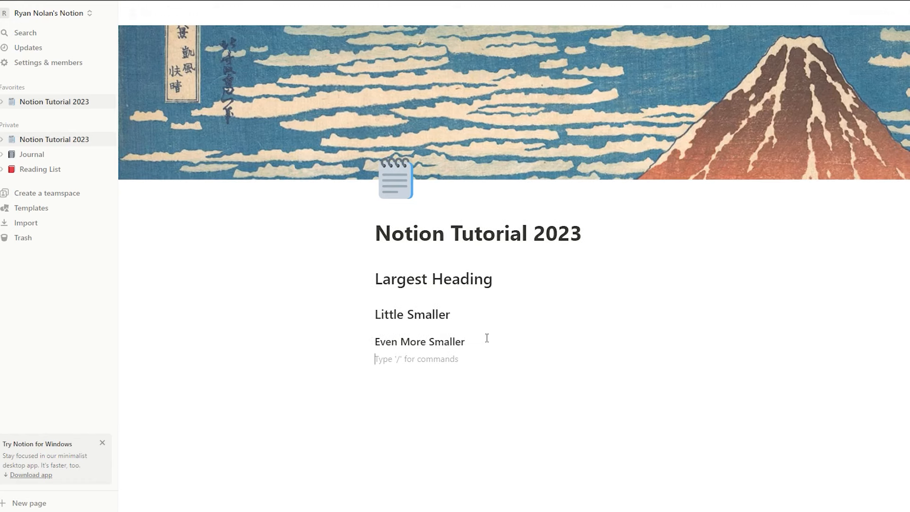
key("Return")
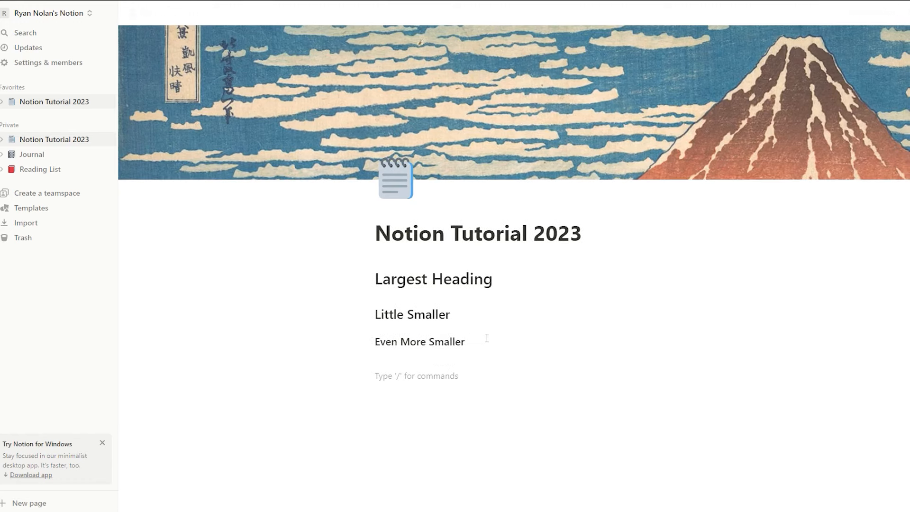
type("/h")
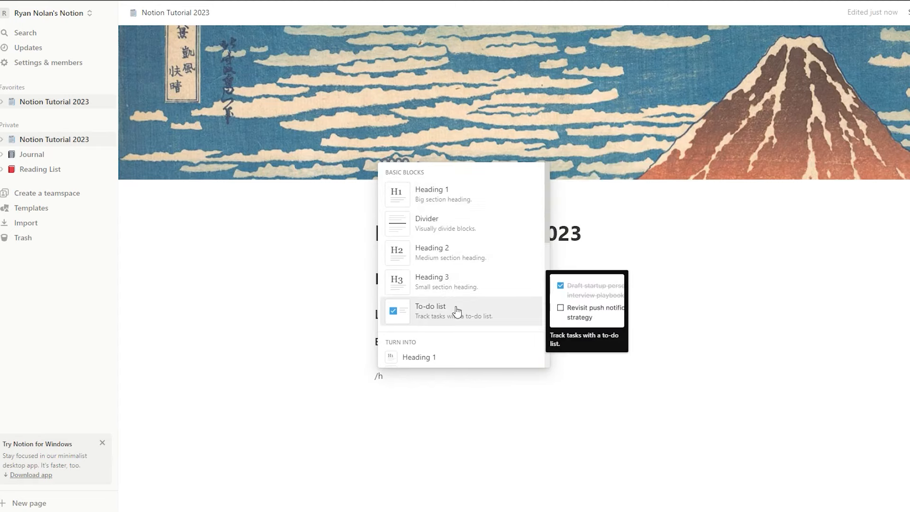
left_click(782, 238)
Step: Turn the "Little Smaller" heading into a Heading 1 block
left_click_drag(456, 316, 378, 318)
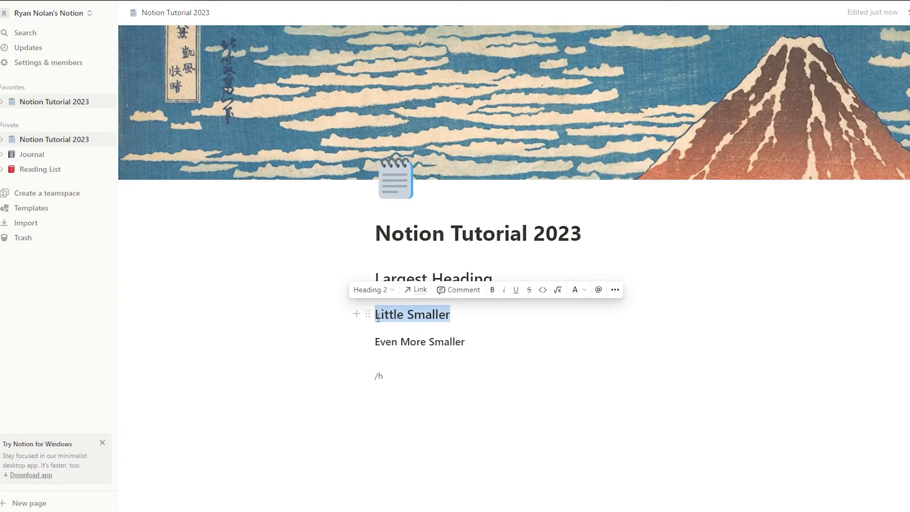
left_click(368, 315)
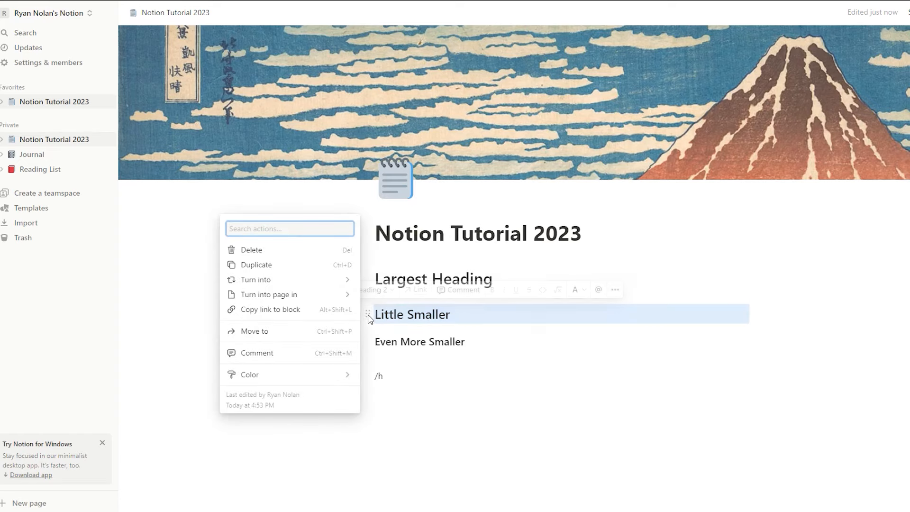
mouse_move(297, 281)
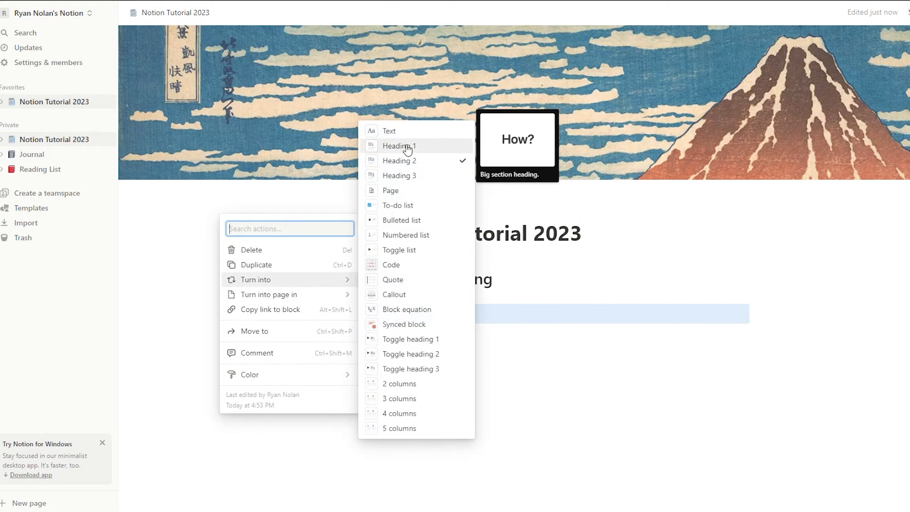
left_click(407, 146)
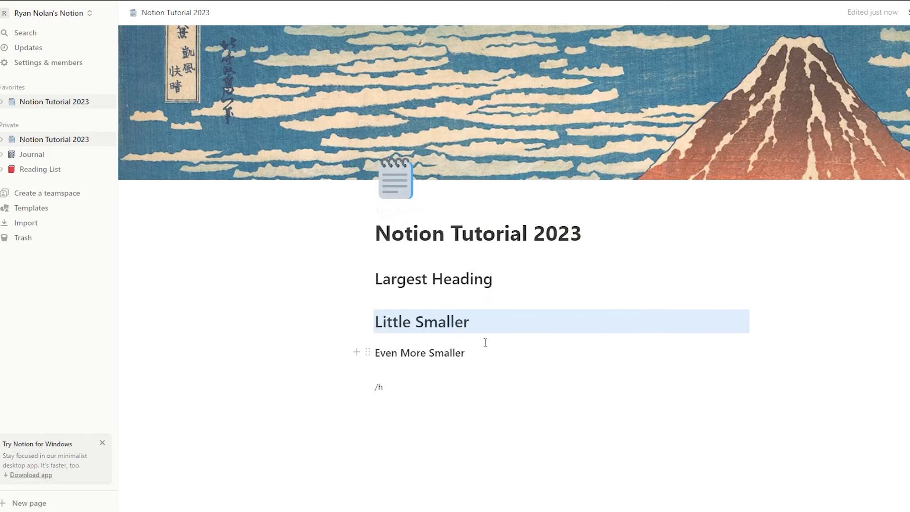
Step: Turn the "Little Smaller" heading into a Heading 3 block and close the block's action list
left_click(368, 322)
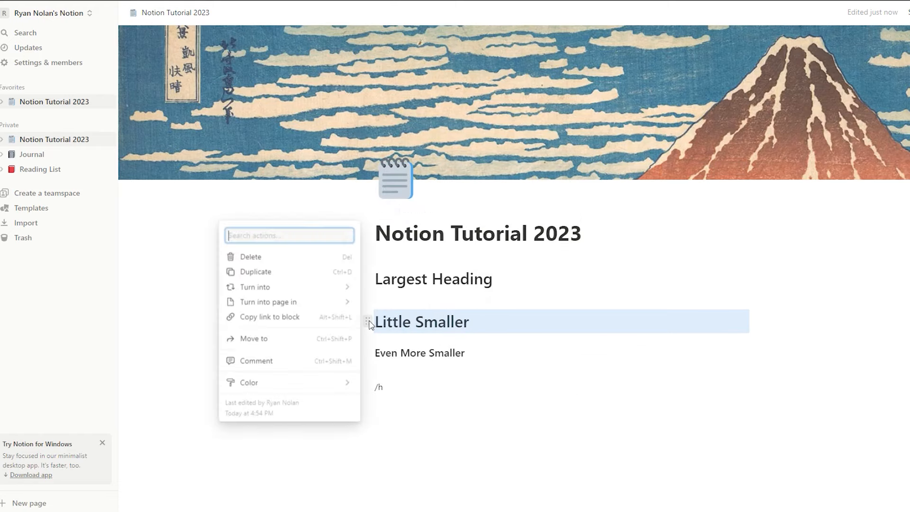
mouse_move(331, 289)
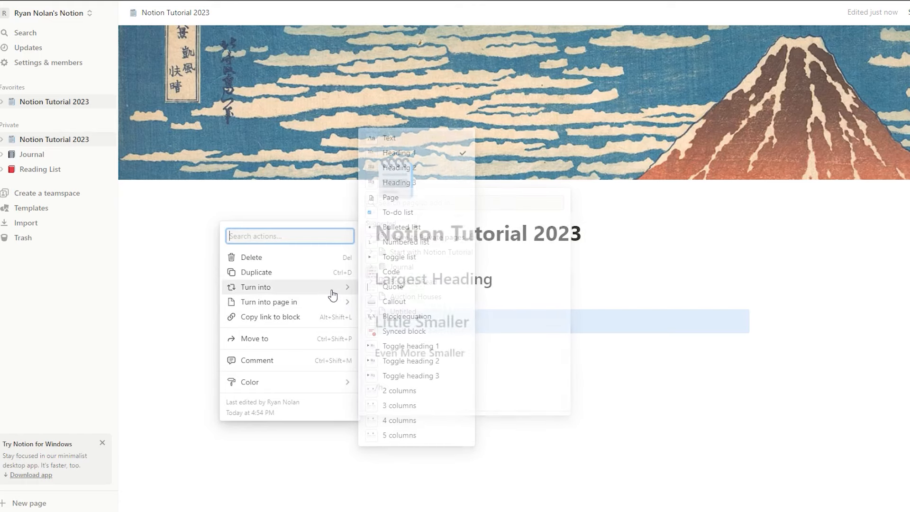
left_click(417, 185)
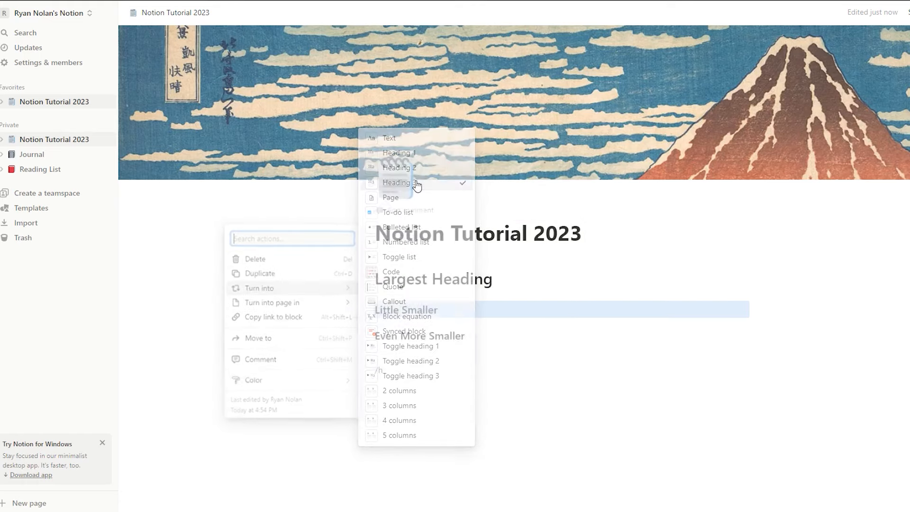
left_click(525, 409)
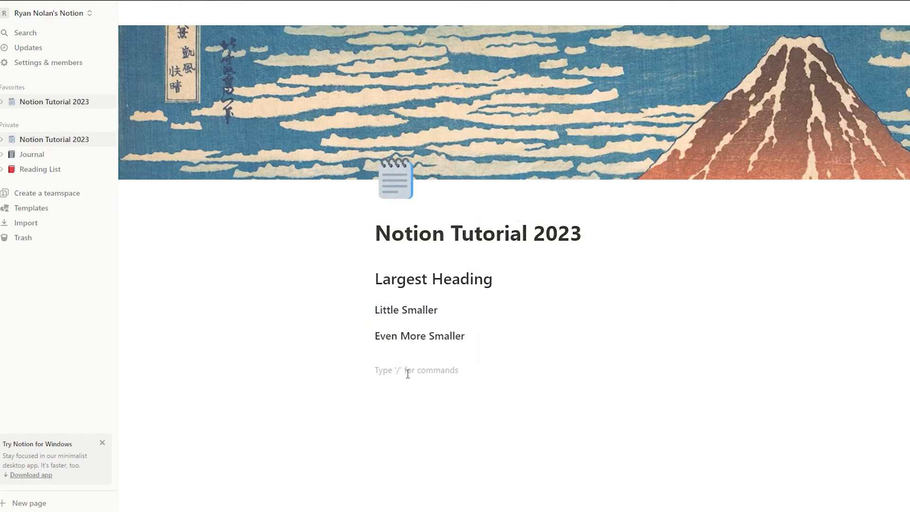
Step: Insert a Toggle heading 2 block reading "Toggle Heading" below "Even More Smaller" and try collapsing and expanding it
type("/h2")
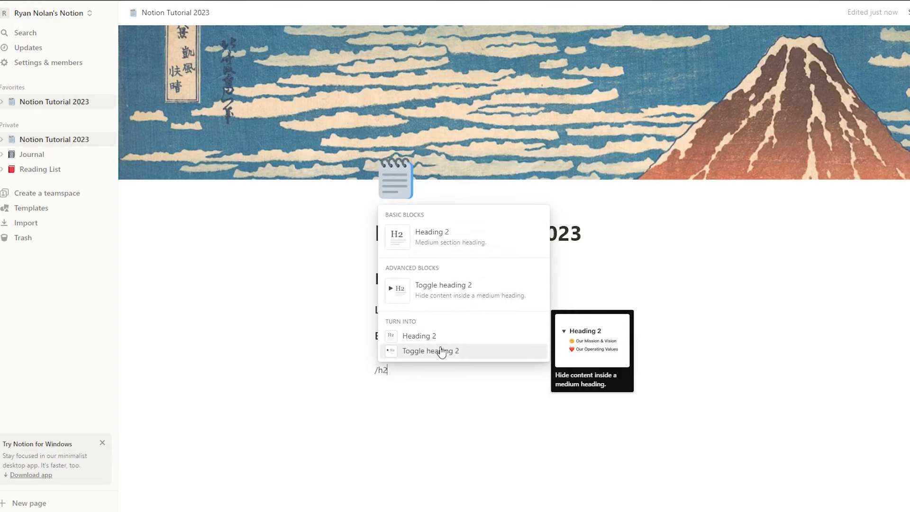
left_click(441, 352)
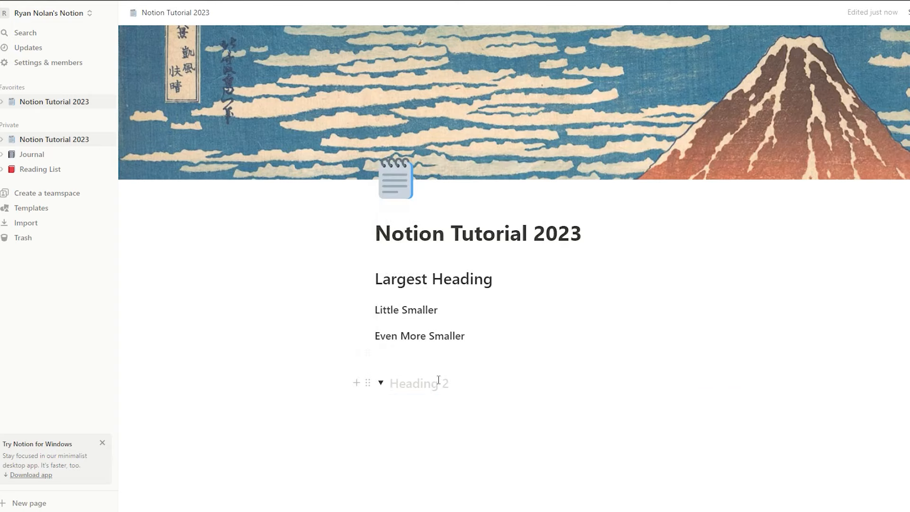
type("Toggle Heading")
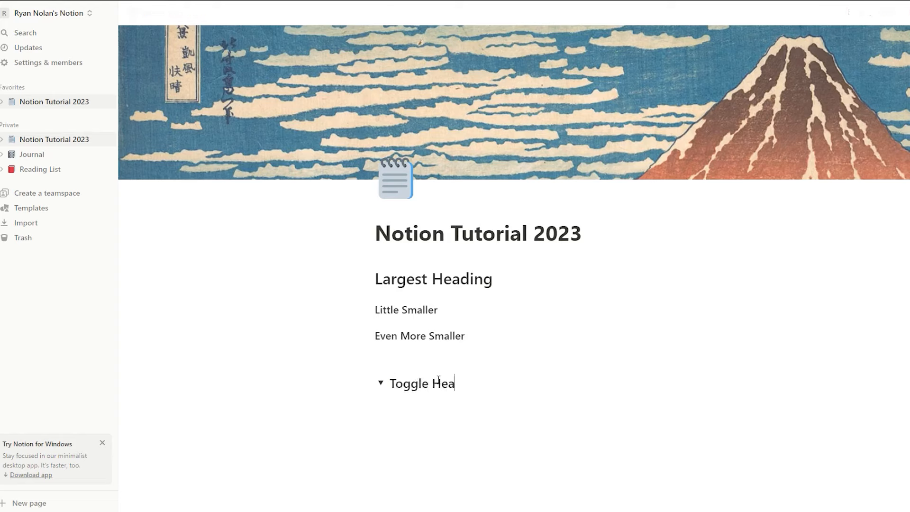
left_click(382, 383)
left_click(381, 384)
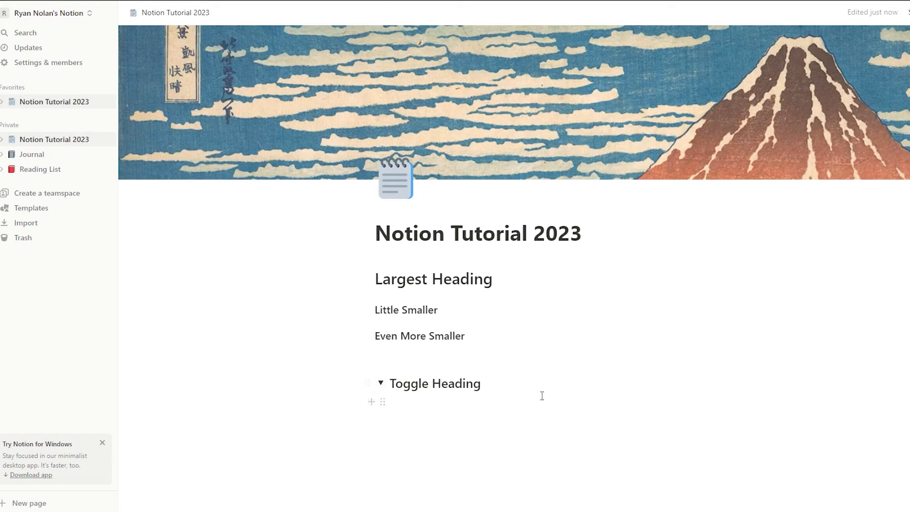
Step: Add the lines "I'm going to hide this", "And this" and "and this as well" inside "Toggle Heading", and collapse the toggle
key("Return")
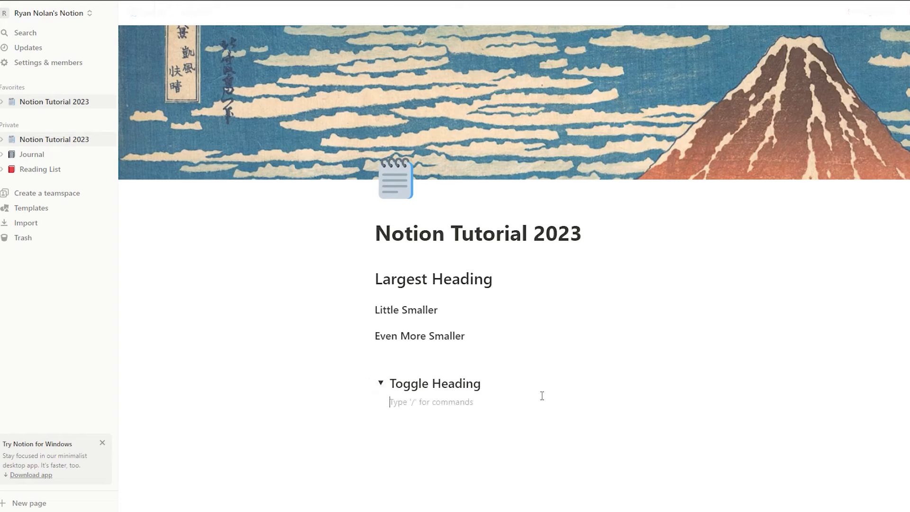
type("I'm going to hide this")
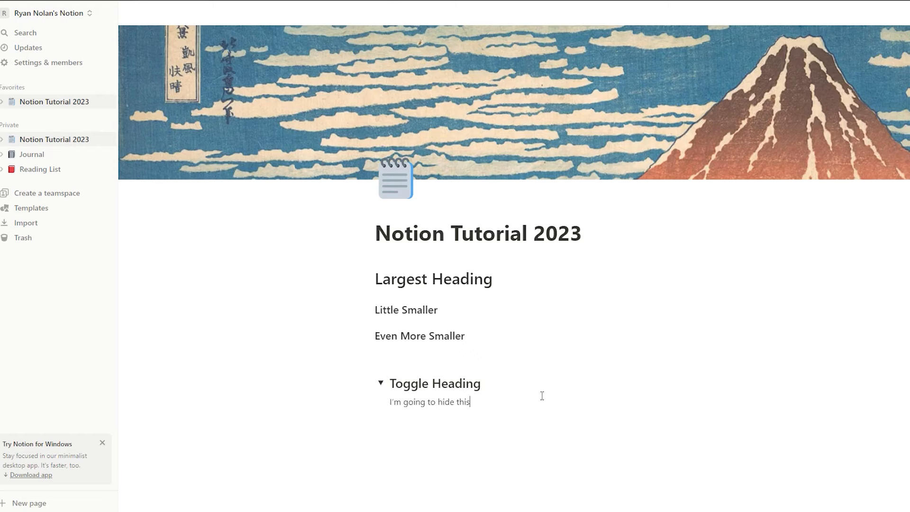
left_click(381, 384)
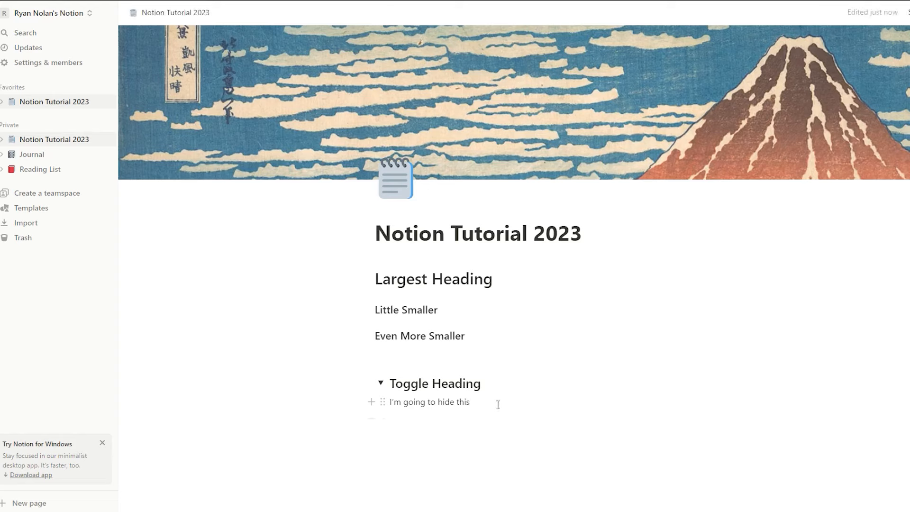
key("Return")
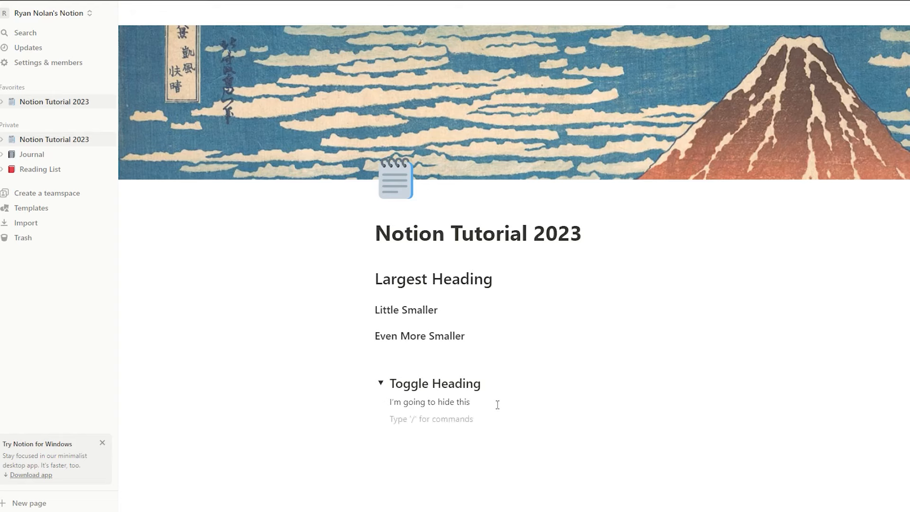
type("And this")
key("Return")
type("and this as well")
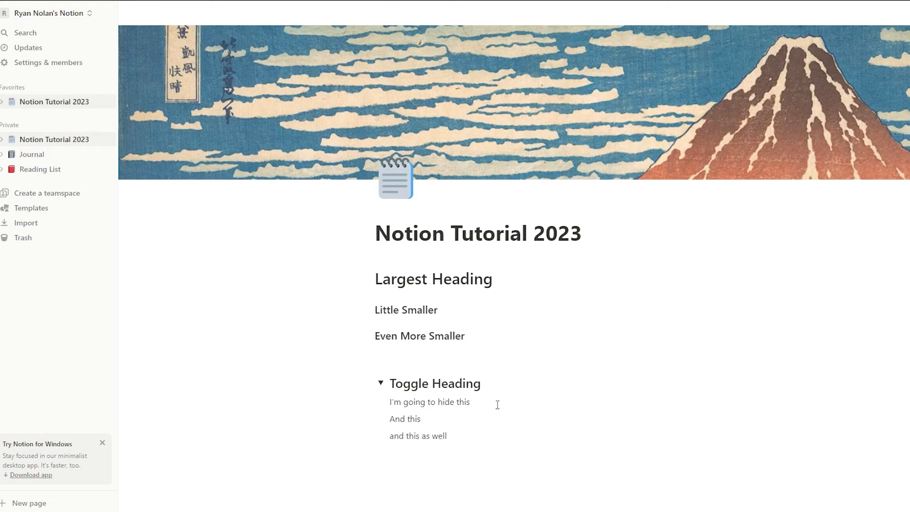
left_click(381, 384)
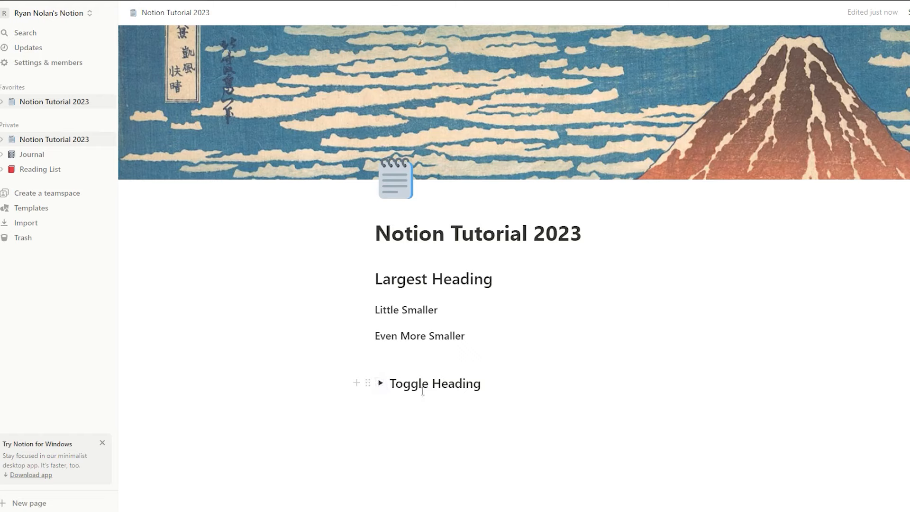
Step: Insert a simple Table block directly below the collapsed "Toggle Heading"
left_click(510, 389)
key("Return")
type("/")
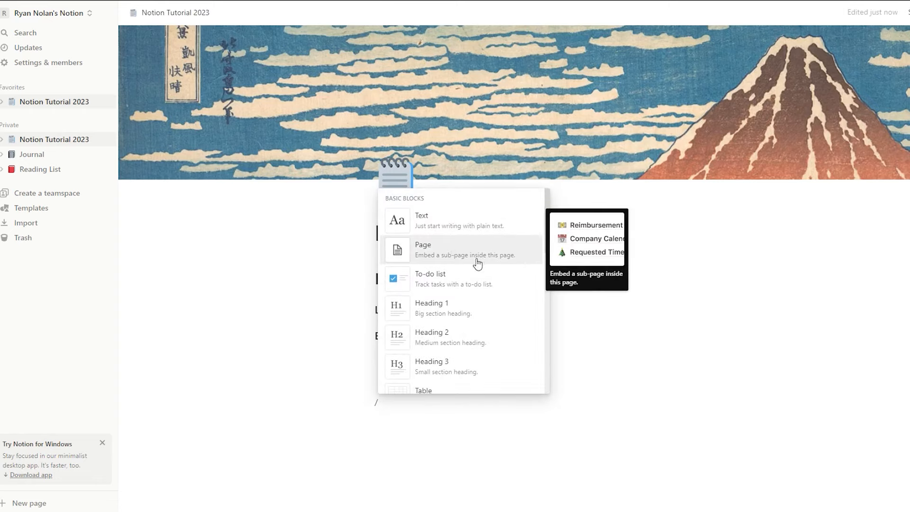
scroll(474, 282, "down", 1)
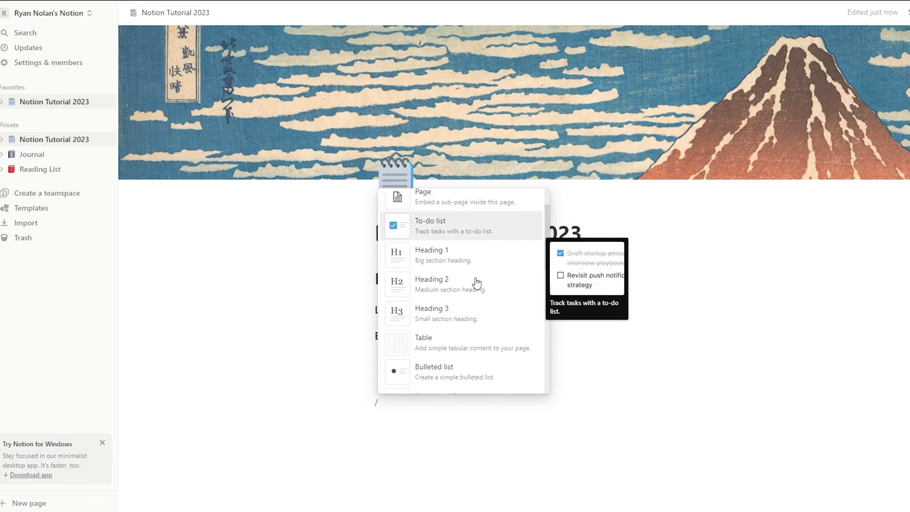
scroll(479, 301, "down", 1)
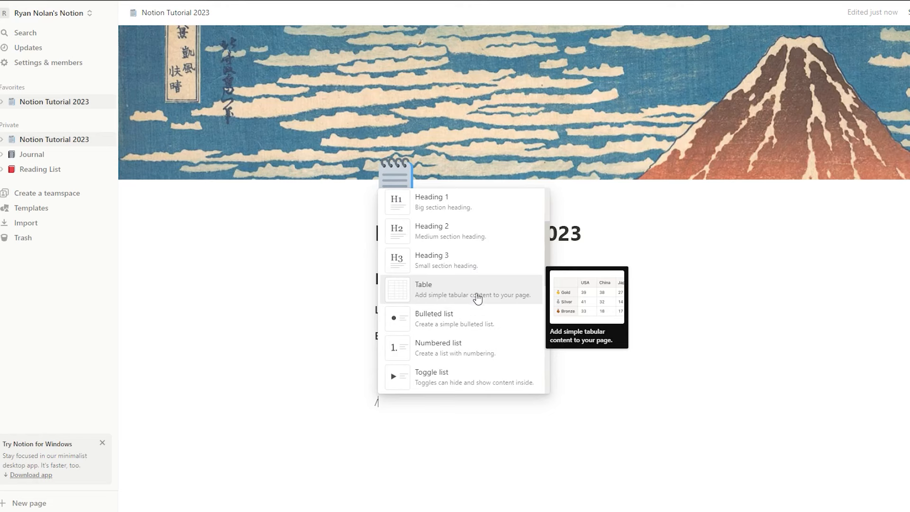
left_click(478, 298)
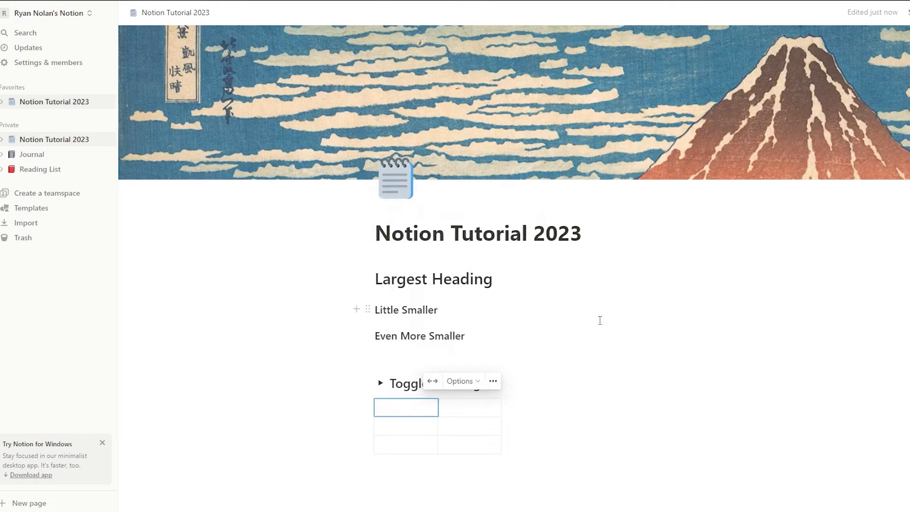
Step: Enter "Heading Type" and "Size" as the column titles in the table's first row
scroll(601, 323, "down", 2)
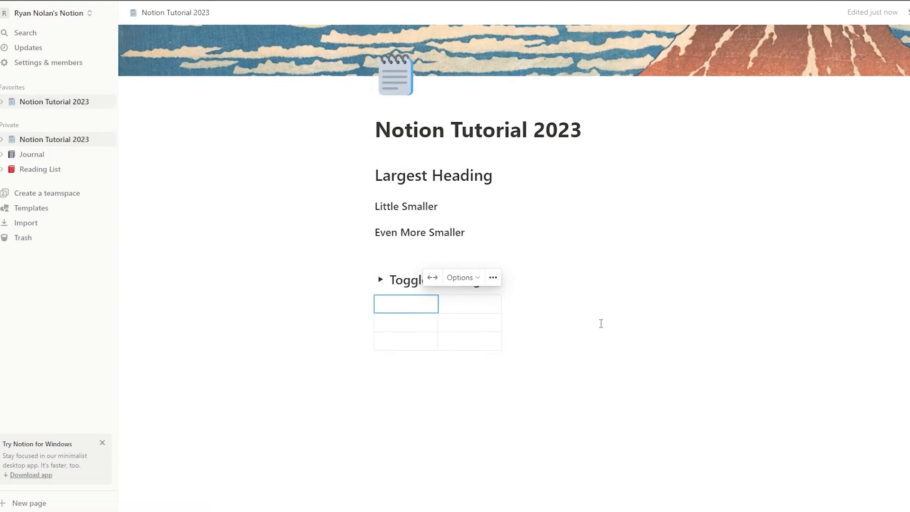
type("He")
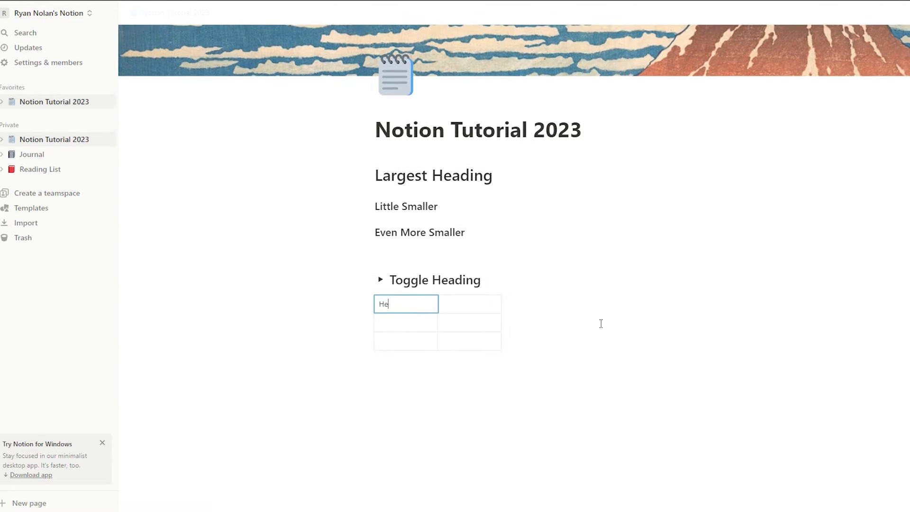
type("ading Type")
left_click(459, 306)
type("Size")
Step: Fill the table's second row with "H1" and "Large"
left_click(395, 328)
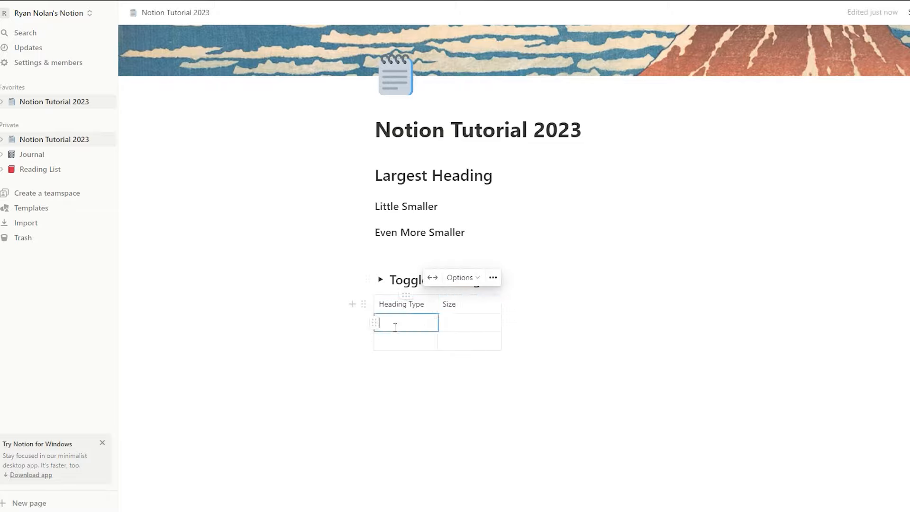
type("H1")
key("Tab")
left_click(395, 327)
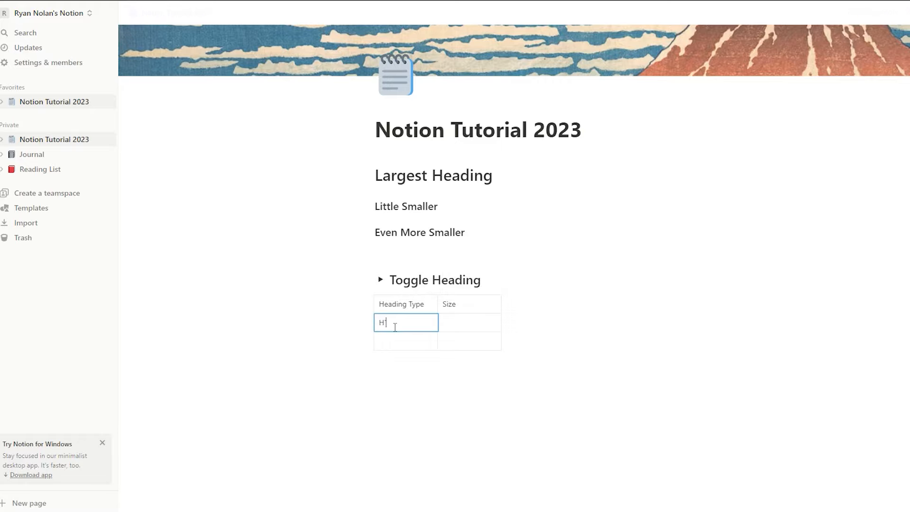
type("1")
key("Tab")
type("Large")
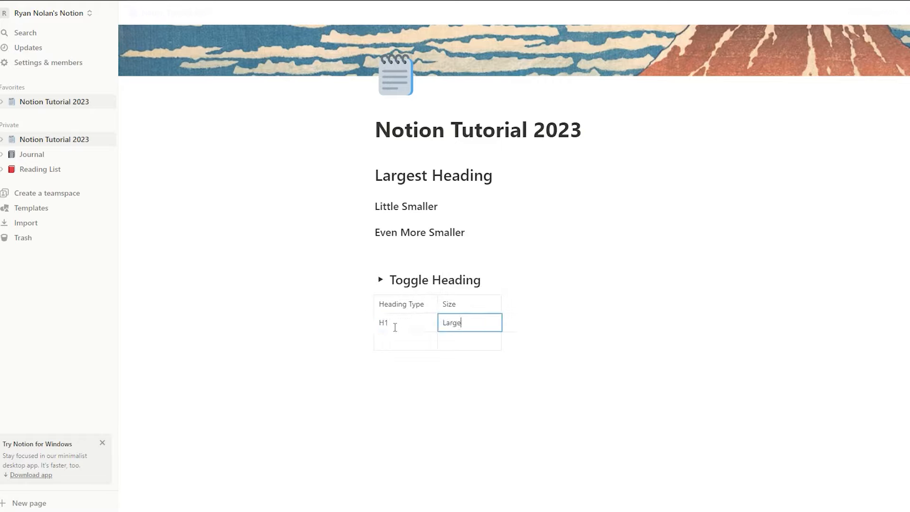
Step: Fill the table's third row with "H2" and "Medium"
key("Return")
key("shift+Tab")
type("H@")
key("Tab")
type("Medium")
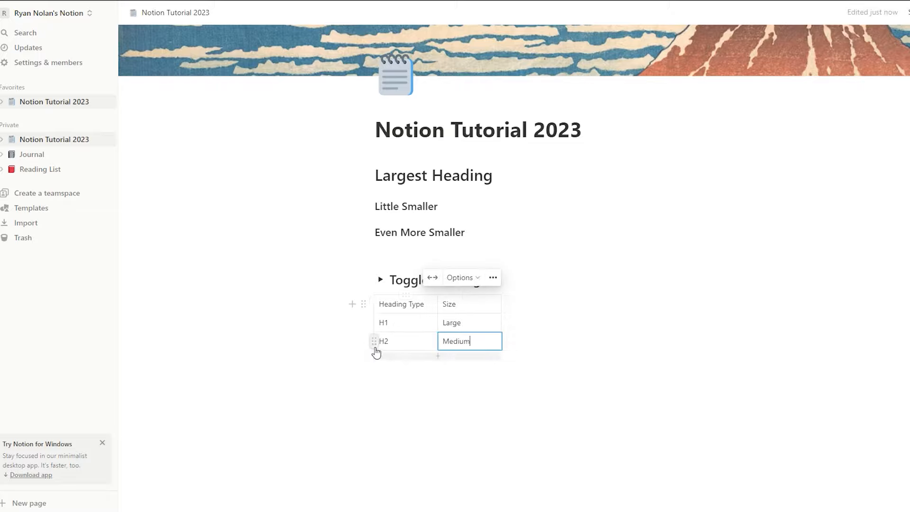
Step: Add a fourth table row containing "H3" and "Small", and append an empty third column
left_click(437, 357)
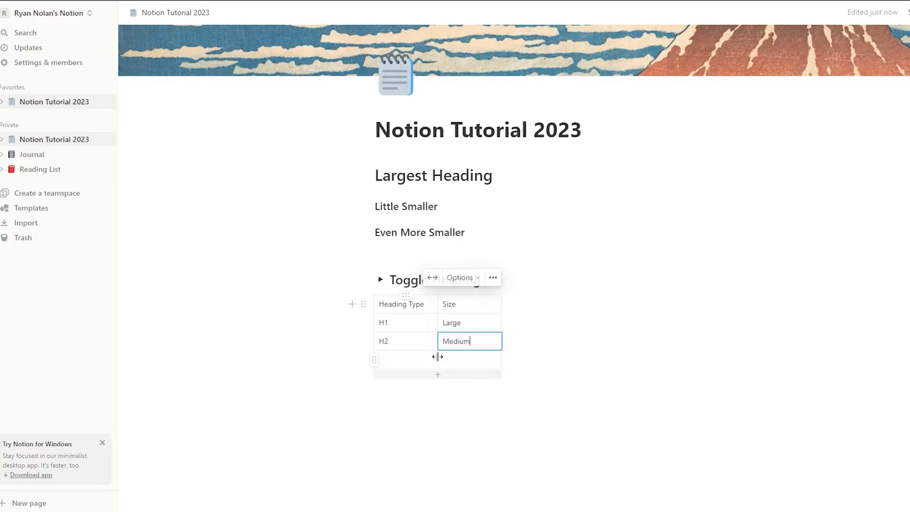
left_click(392, 360)
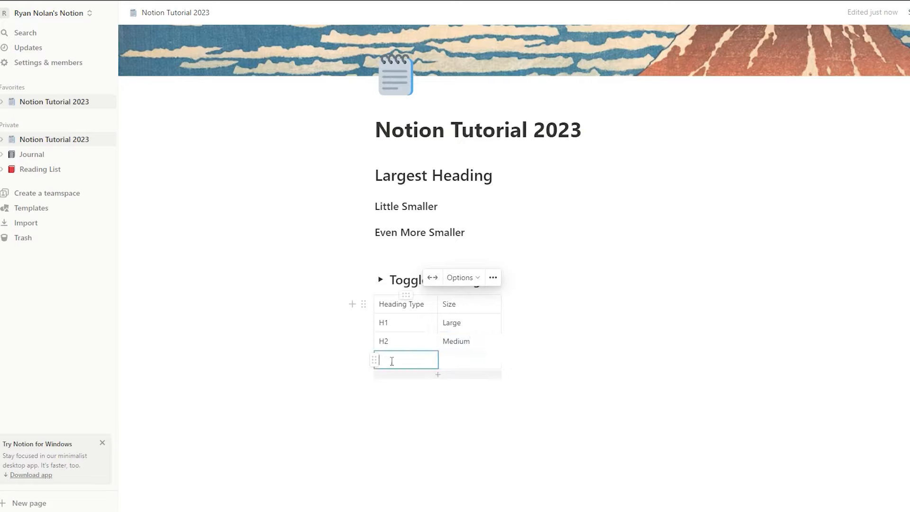
type("H3")
key("Tab")
type("Sma")
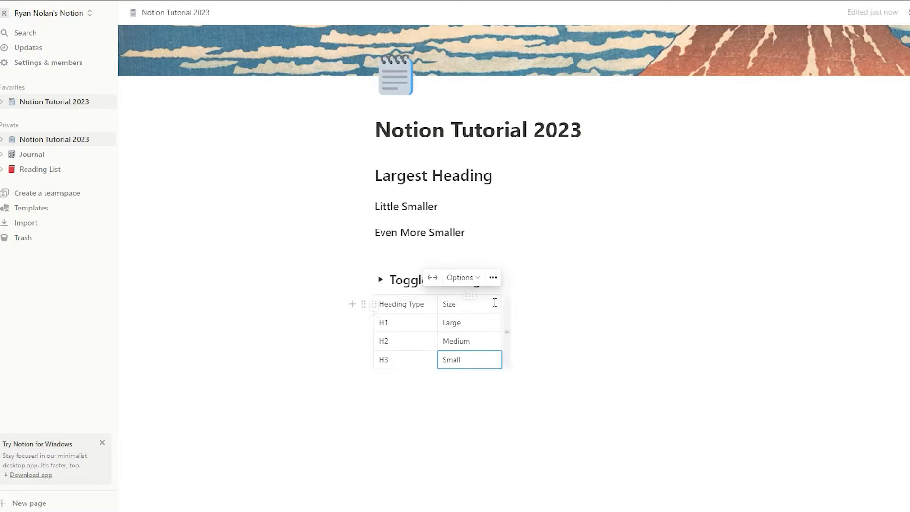
left_click(507, 324)
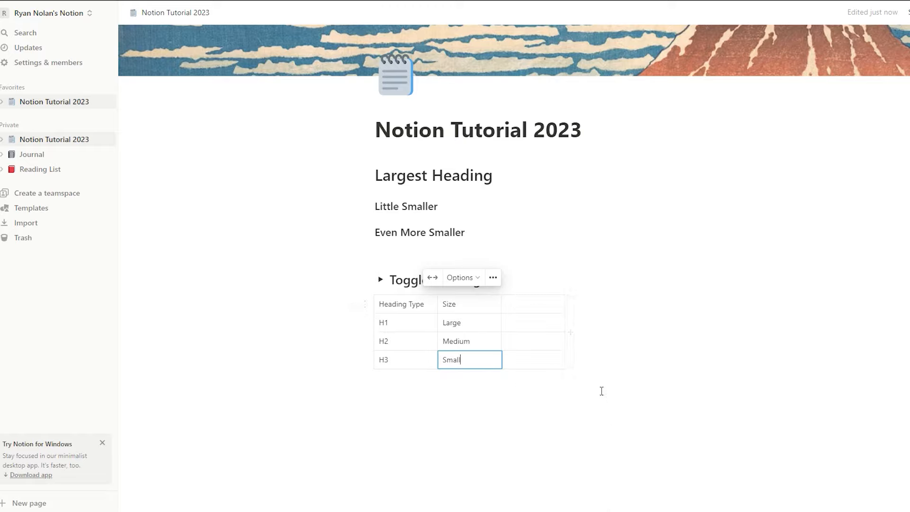
Step: Delete all blocks below the page title, from "Largest Heading" through the table and the blank line under it
left_click(641, 406)
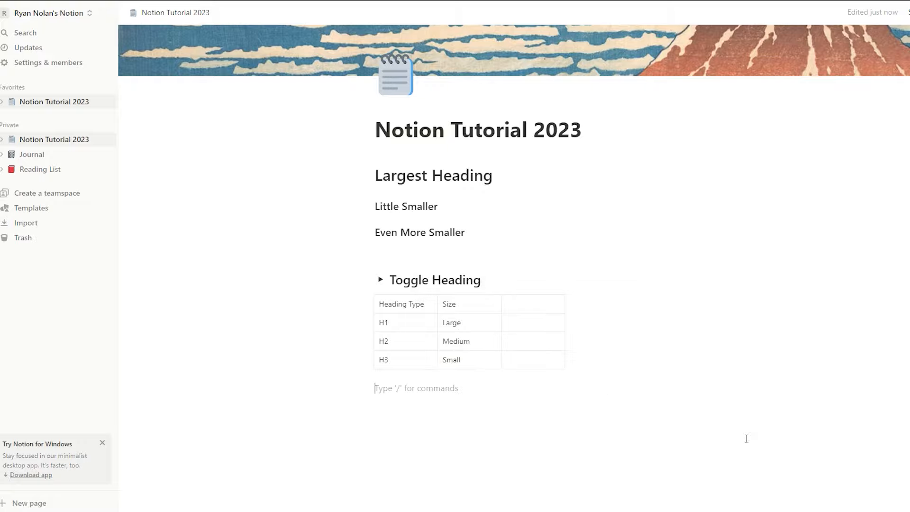
left_click_drag(786, 446, 419, 163)
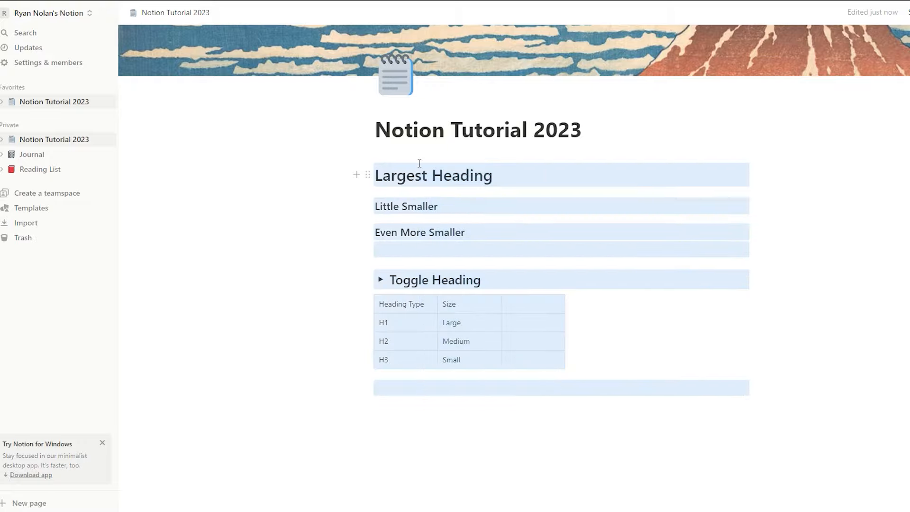
left_click(368, 175)
left_click(267, 148)
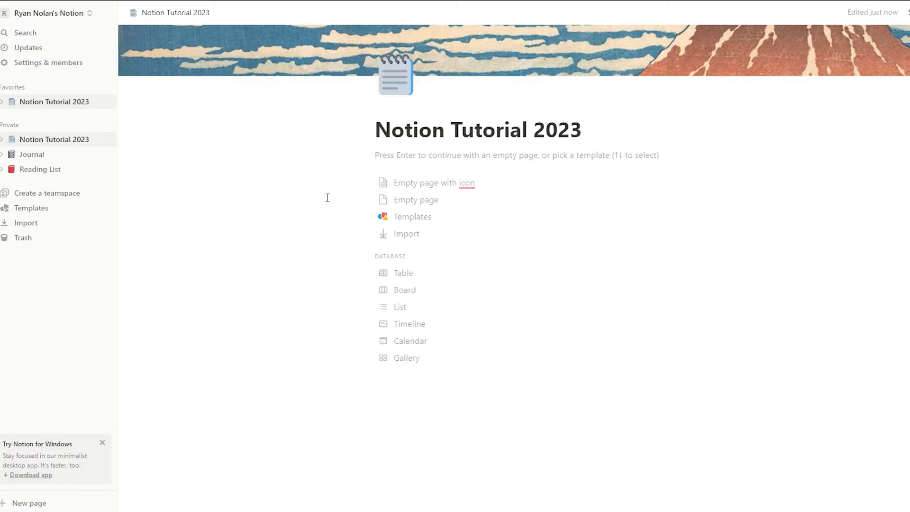
Step: Continue with an empty page body and add a Heading 2 block reading "Heading 2"
left_click(424, 209)
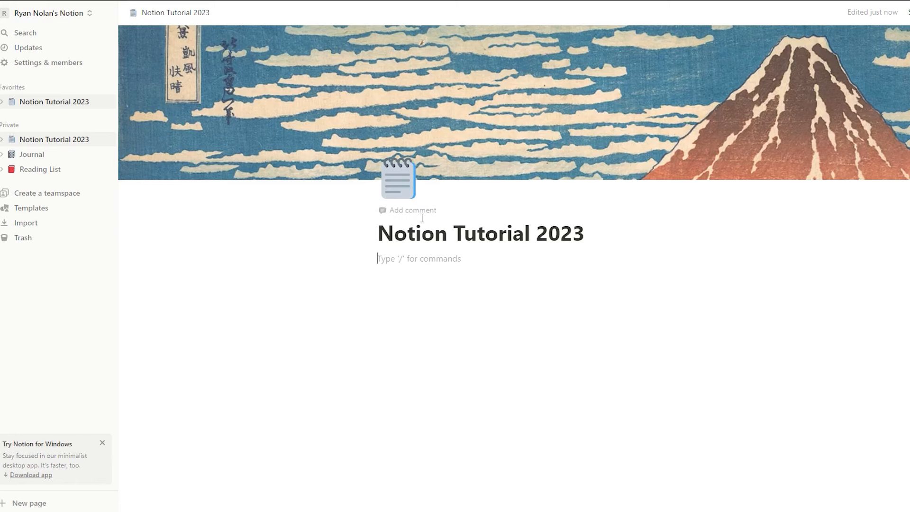
type("/h")
key("Return")
type("Heading")
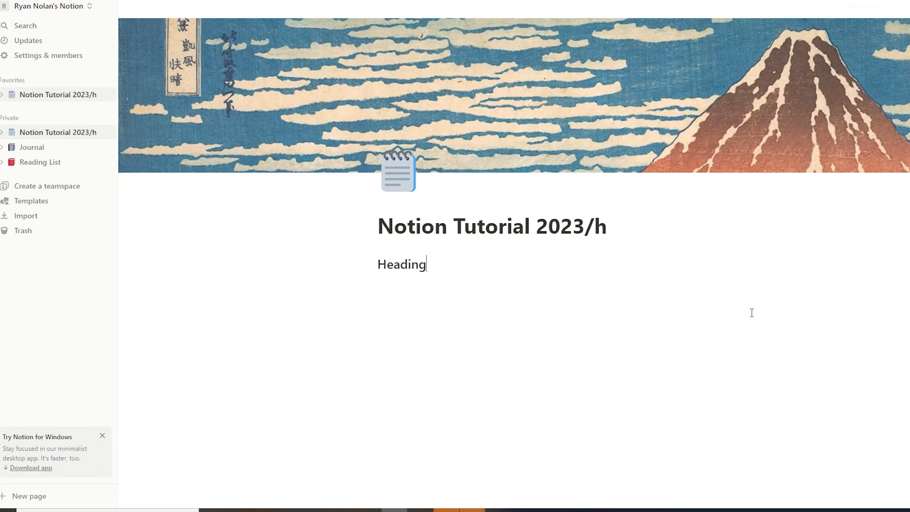
type(" 2")
key("Return")
Step: Add a Heading 3 block reading "Heading 3" below the first heading
type("/")
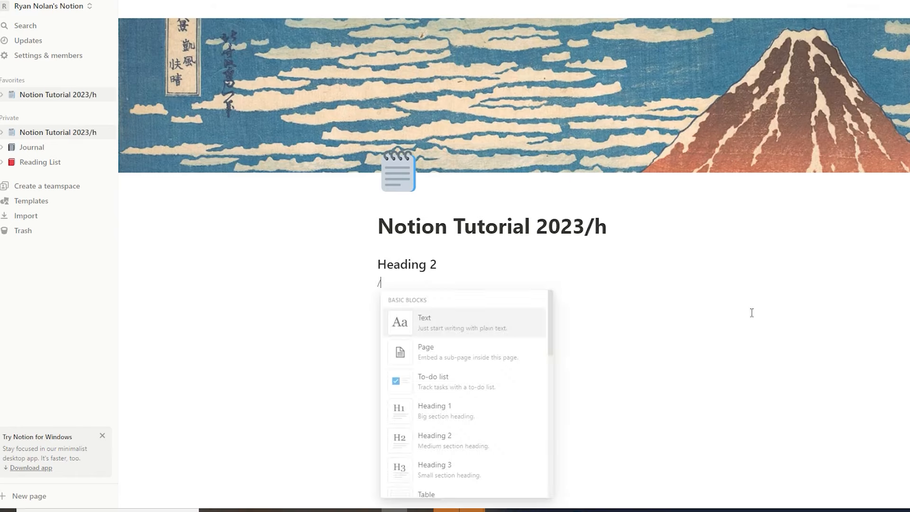
type("h3")
left_click(441, 323)
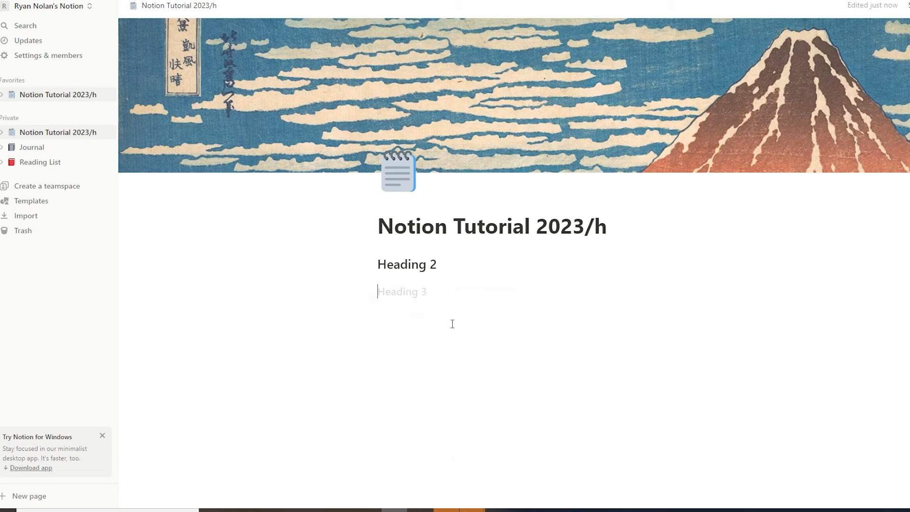
type("Heading ")
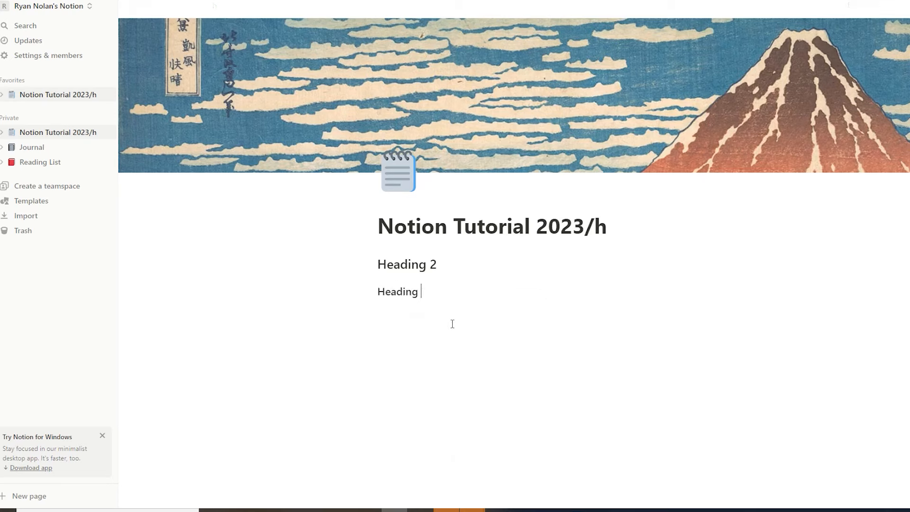
type("3")
Step: Leave a blank line below the Heading 3 block and add the plain text "This wont show up"
key("Return")
key("Return")
type("This wont show up")
Step: Add a blank line above the first heading and insert a table of contents block there
key("Return")
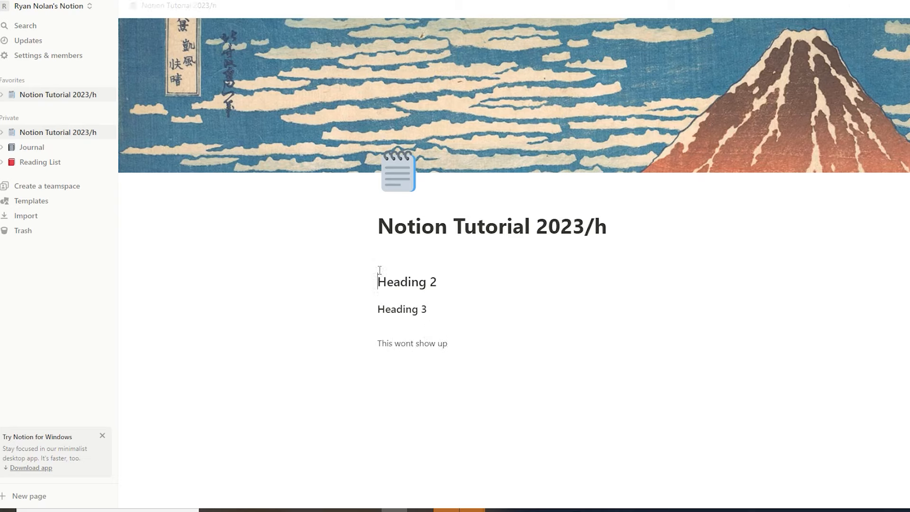
type("/table")
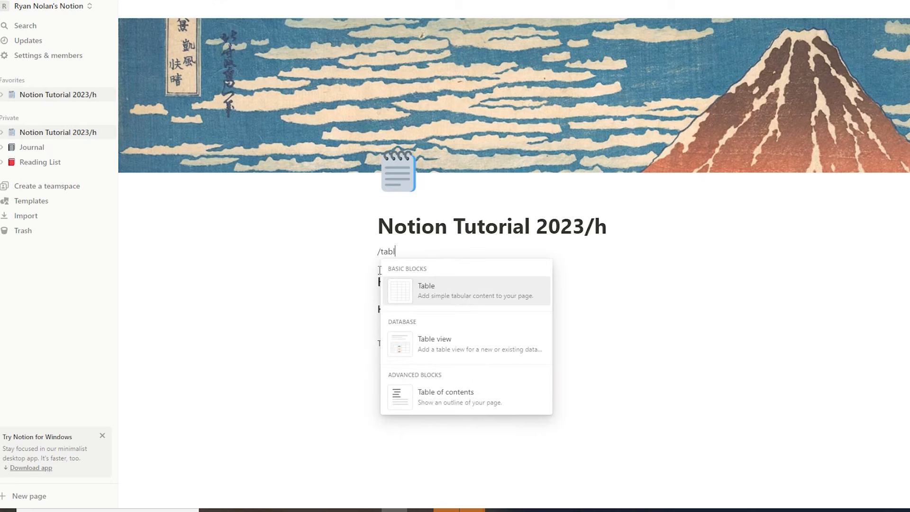
left_click(458, 391)
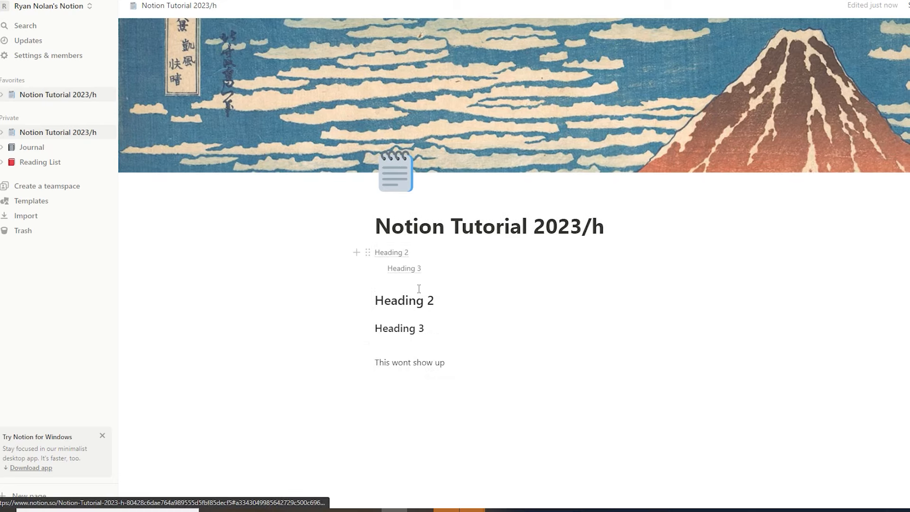
Step: Append "test" to both headings, and jump to each one through its link in the table of contents
left_click(436, 304)
type("test")
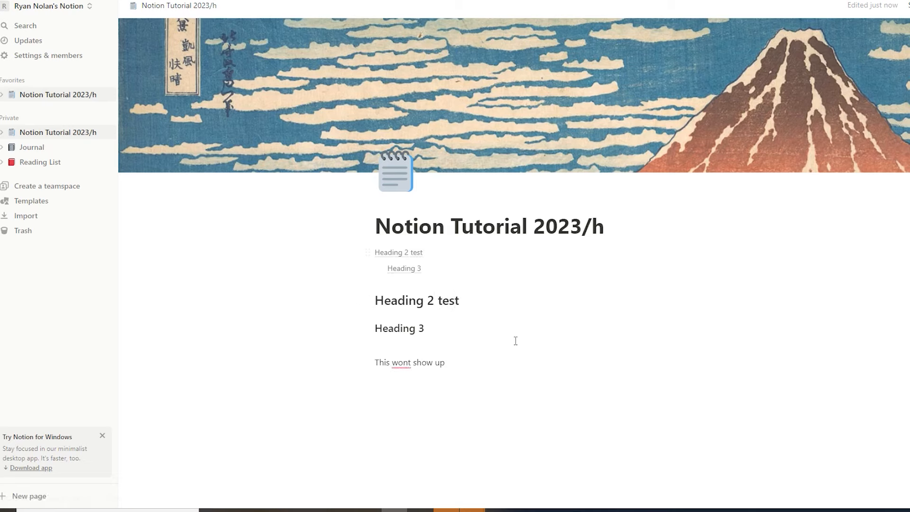
left_click(442, 324)
type("test")
left_click(417, 253)
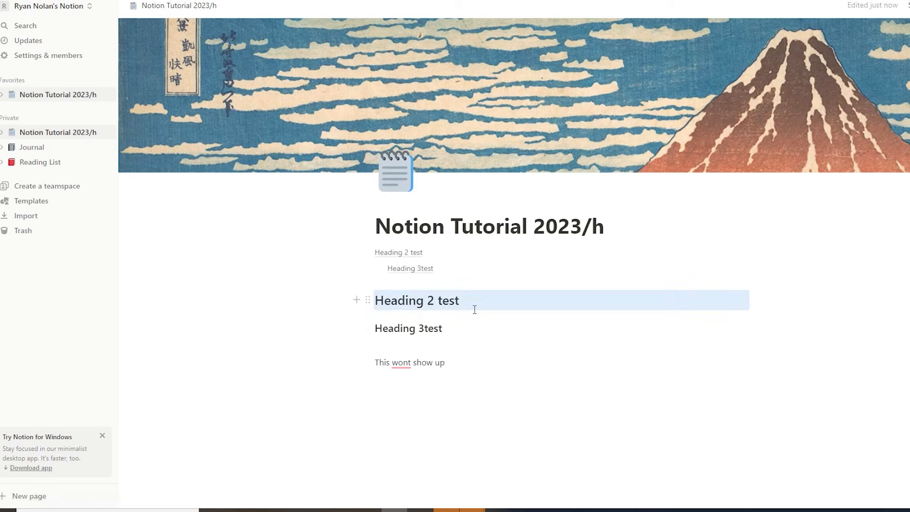
left_click(420, 268)
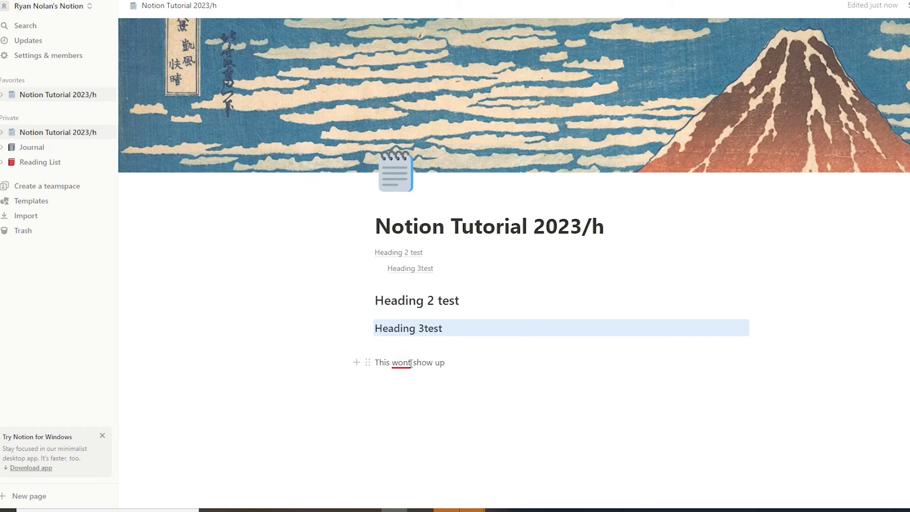
Step: Delete both headings, the remaining text line and the table of contents from the page
left_click(457, 321)
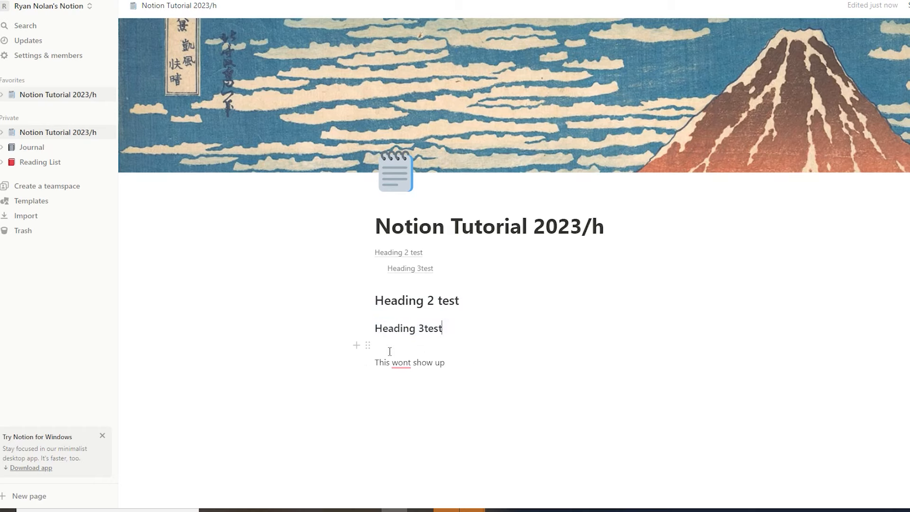
left_click_drag(390, 351, 374, 252)
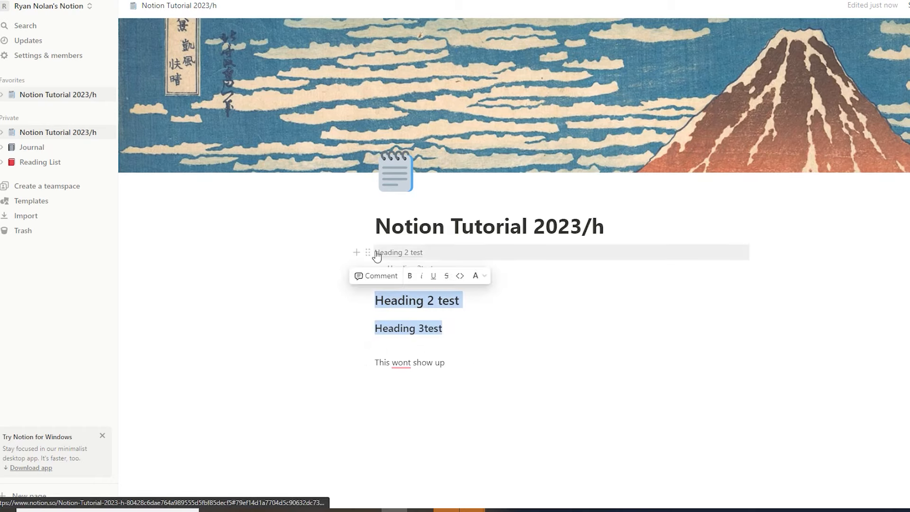
key("BackSpace")
key("Delete")
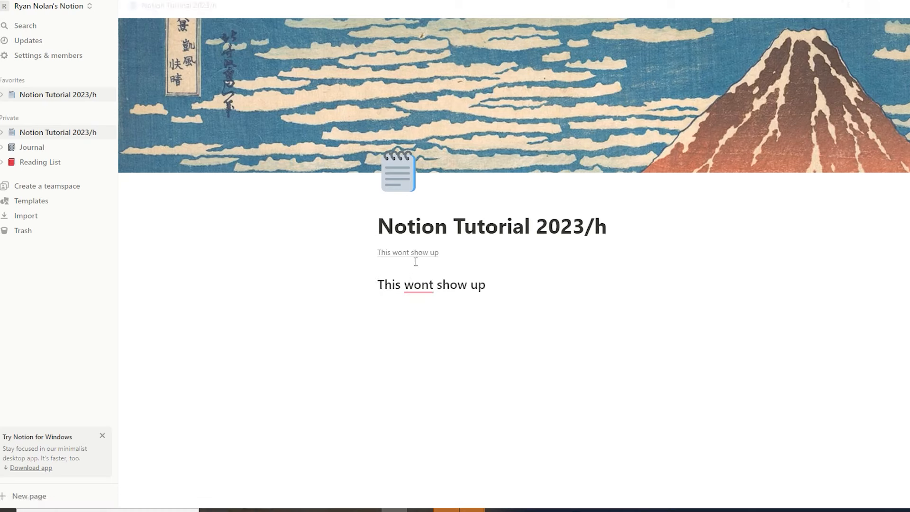
left_click(445, 256)
key("BackSpace")
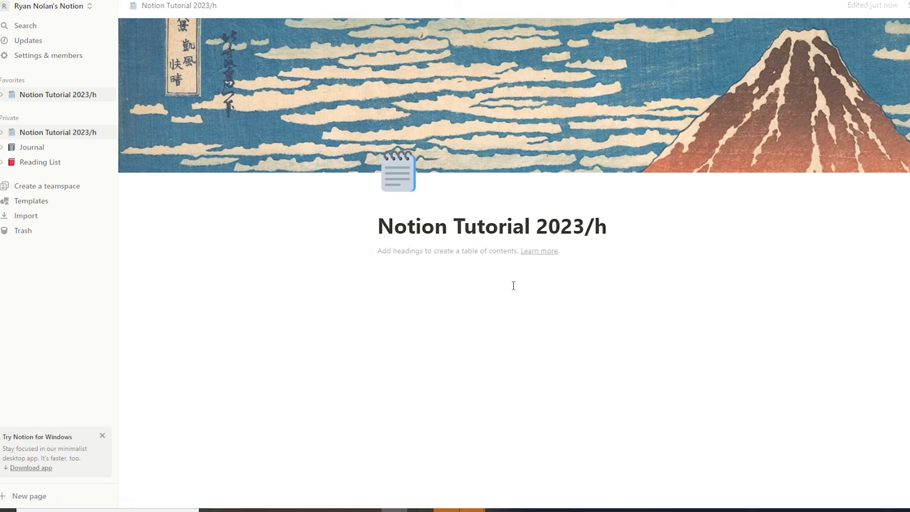
Step: Add three plain text blocks reading "test 1", "test 2" and "test 3" below the page title
type("/te")
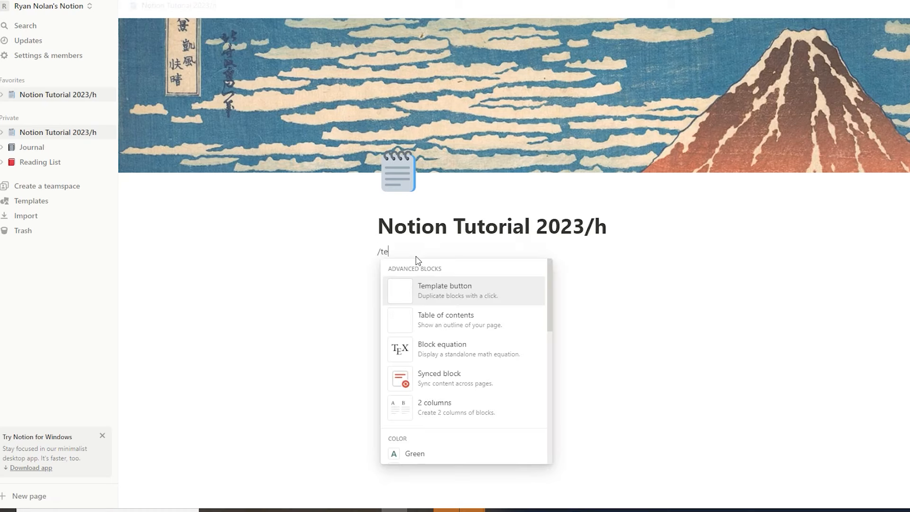
type("x")
left_click(437, 282)
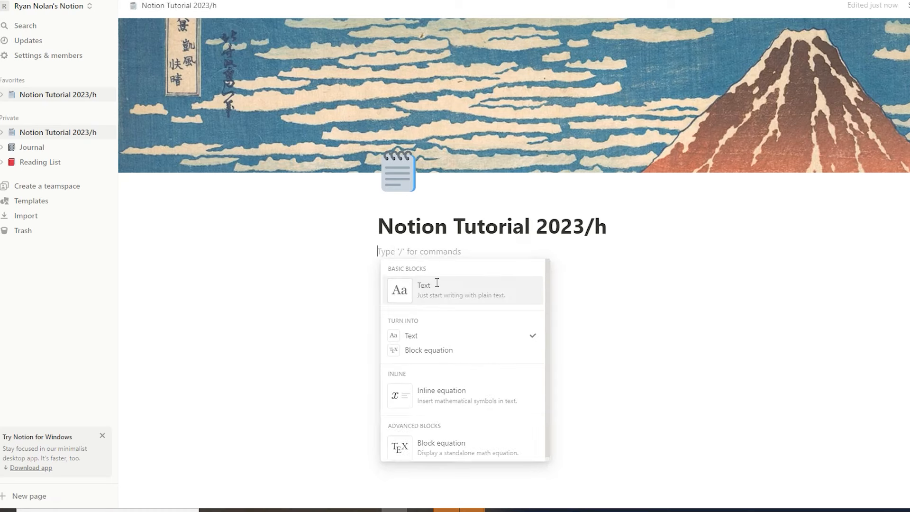
type("t")
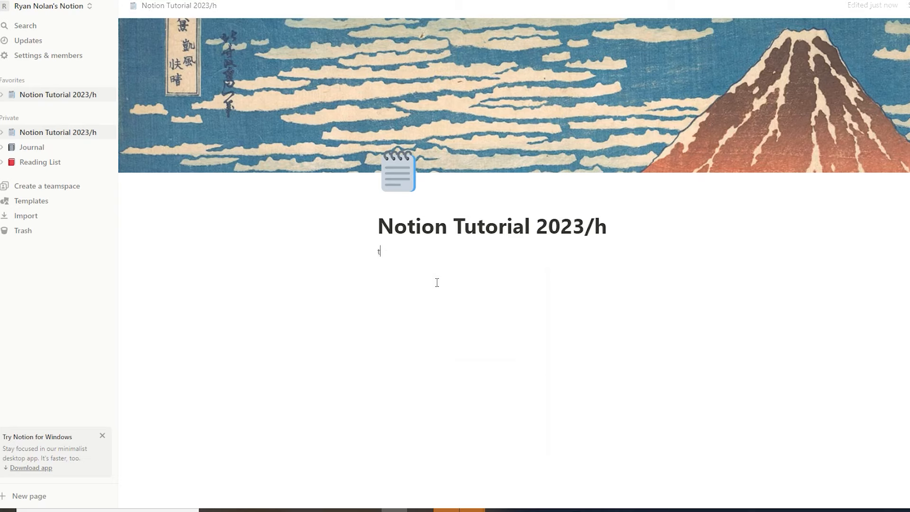
type("est 1")
key("Return")
type("test 2")
key("Return")
type("test")
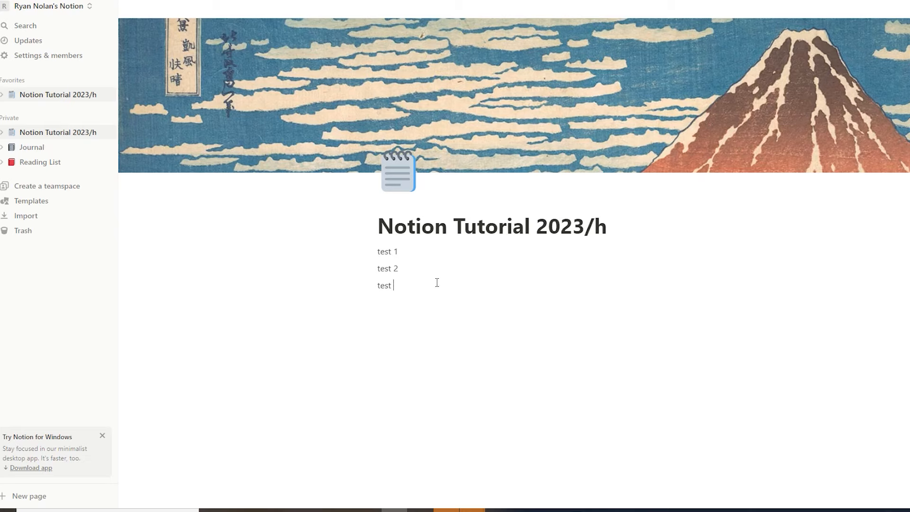
type(" 3")
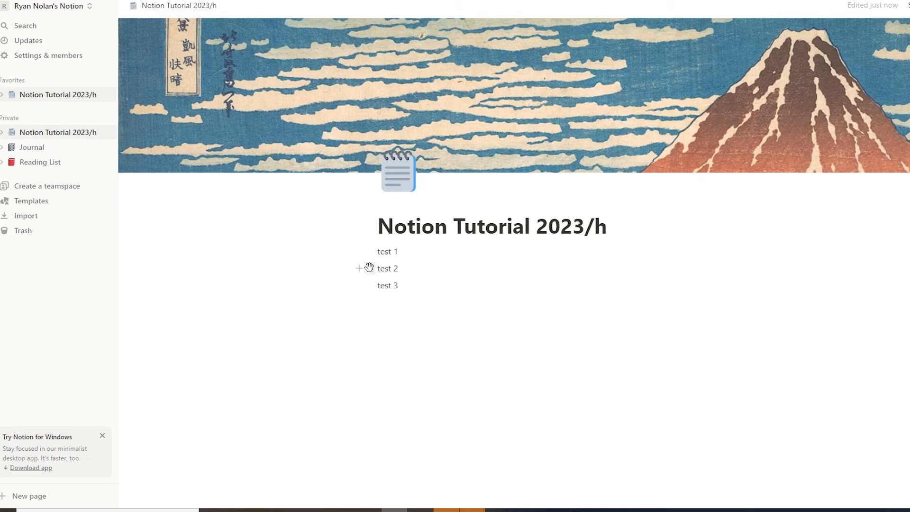
Step: Move "test 2" into a column beside "test 1", and move "test 3" into a column beside "test 2"
left_click_drag(370, 268, 753, 256)
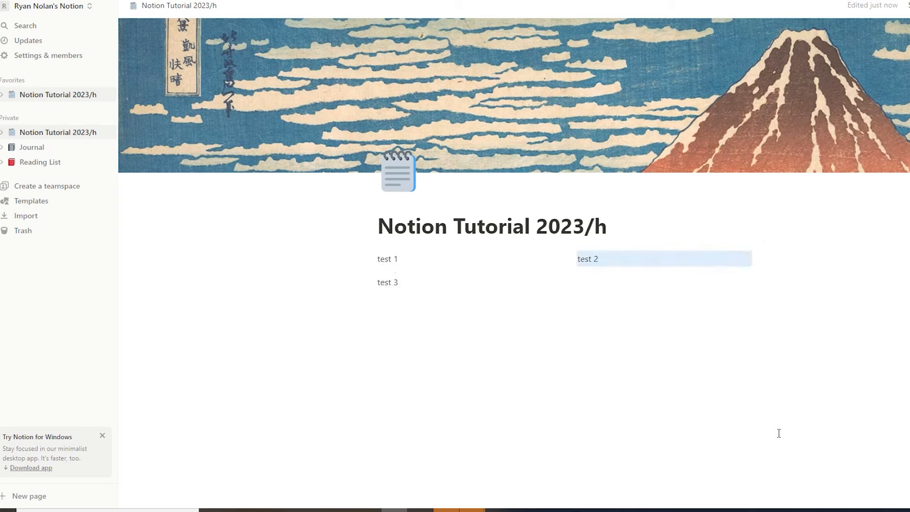
left_click(715, 412)
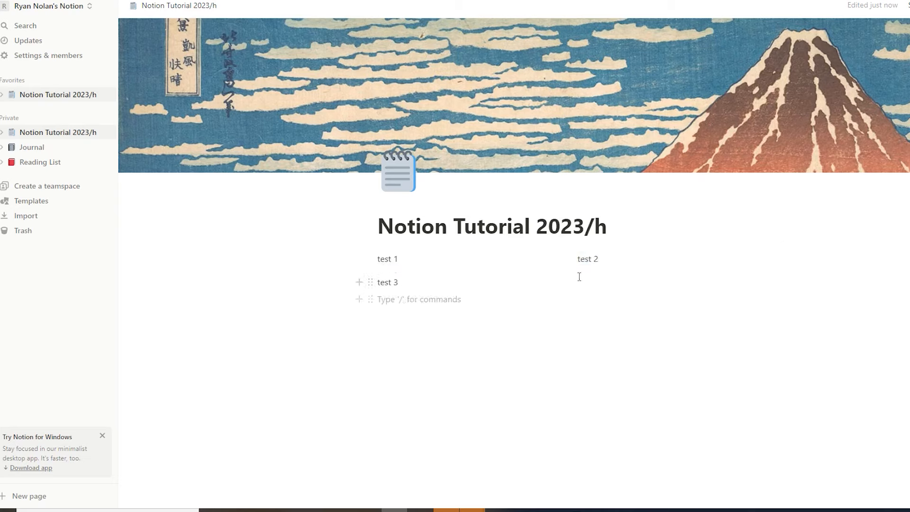
left_click_drag(371, 282, 775, 259)
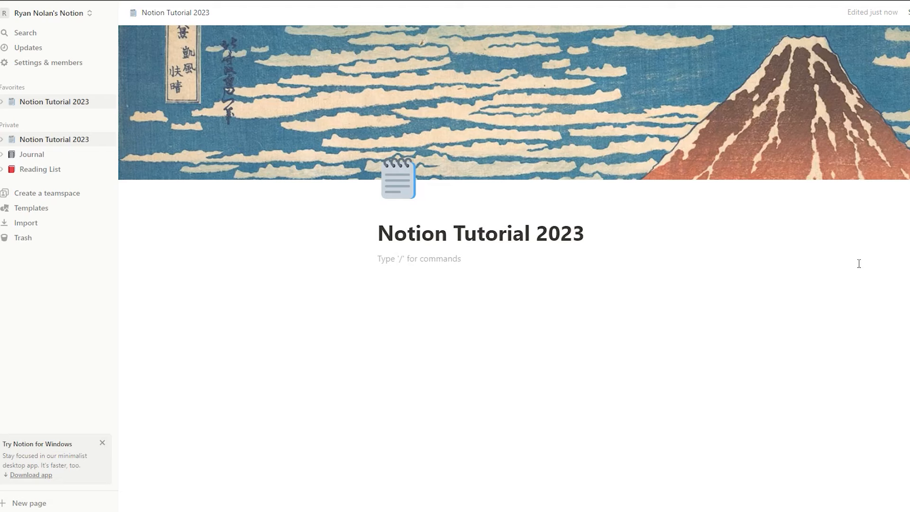
Step: Insert a bulleted list with the items "breadcrumbs", "chicken" and "rice", followed by a blank line
type("/")
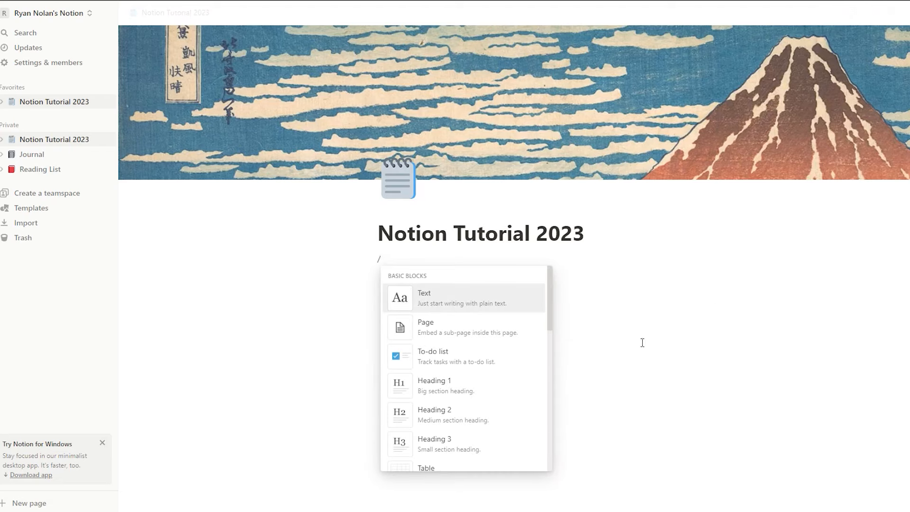
scroll(511, 396, "down", 5)
left_click(444, 291)
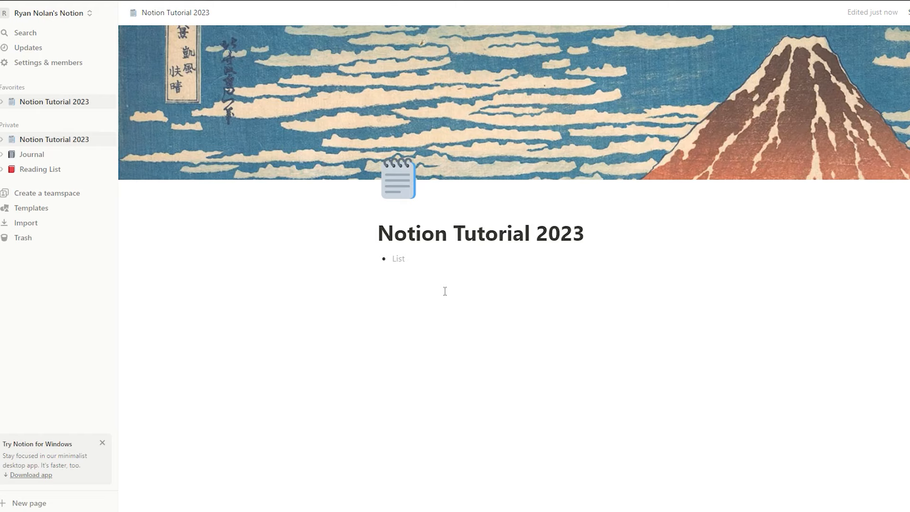
type("bread")
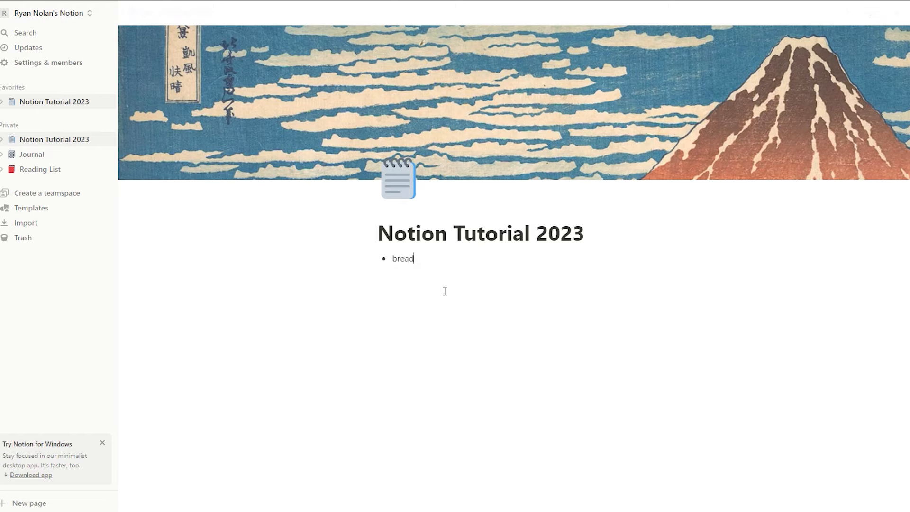
type("crumbs")
key("Return")
type("chicken")
key("Return")
type("rice")
key("Return")
key("Return")
key("Return")
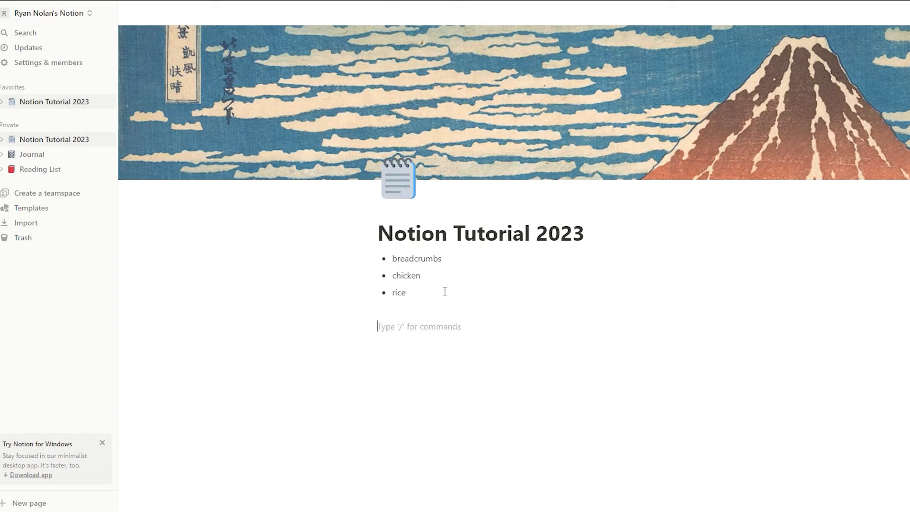
Step: Insert a numbered list with the items "pre heat oven to 350", "prepare chicken" and "prepare rice" below the bulleted list
type("/num")
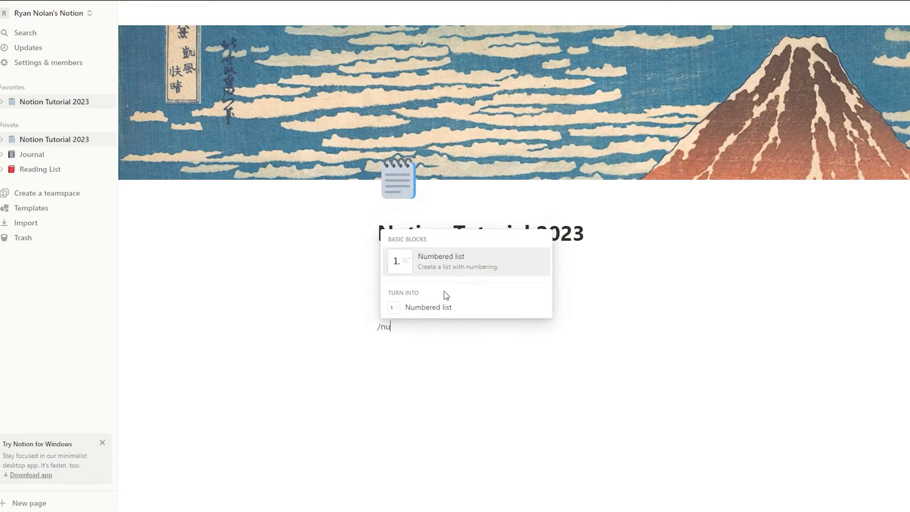
left_click(459, 307)
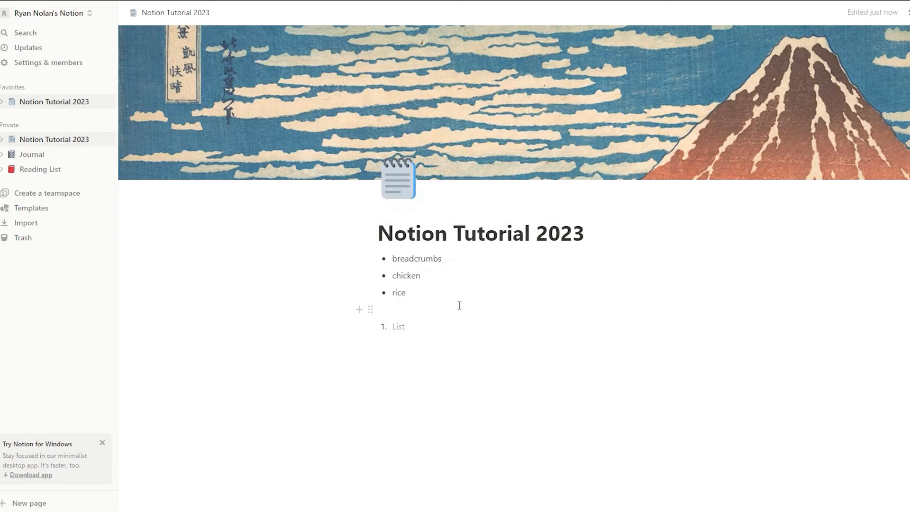
type("hea")
key("BackSpace")
type("pre")
type("oven to 350")
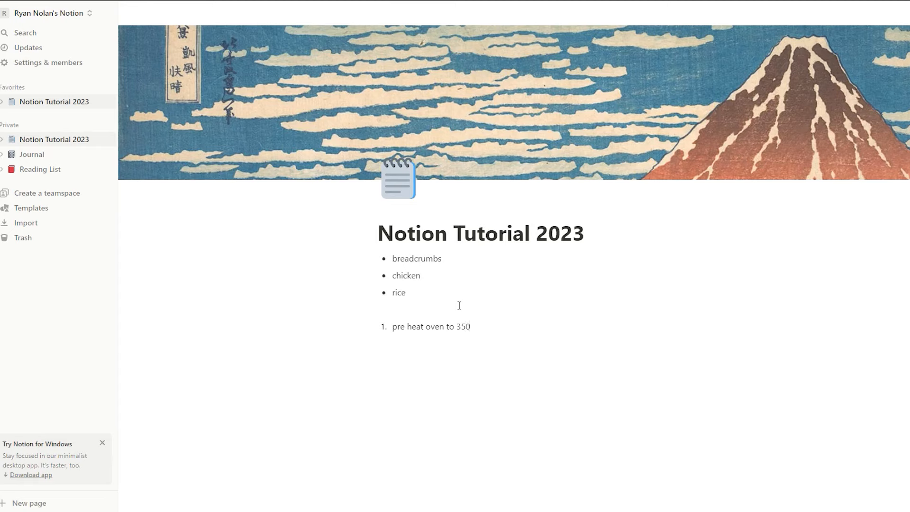
key("Return")
type("prepare chicken")
key("Return")
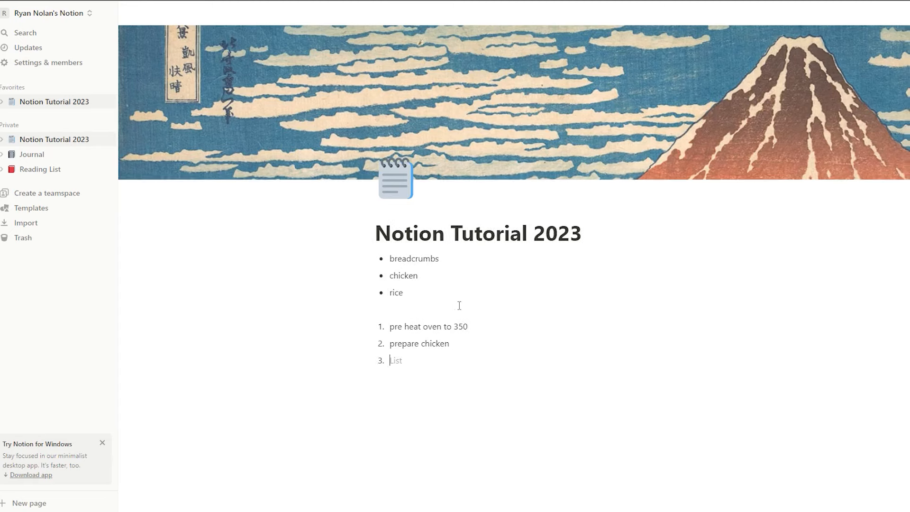
type("prepare rice")
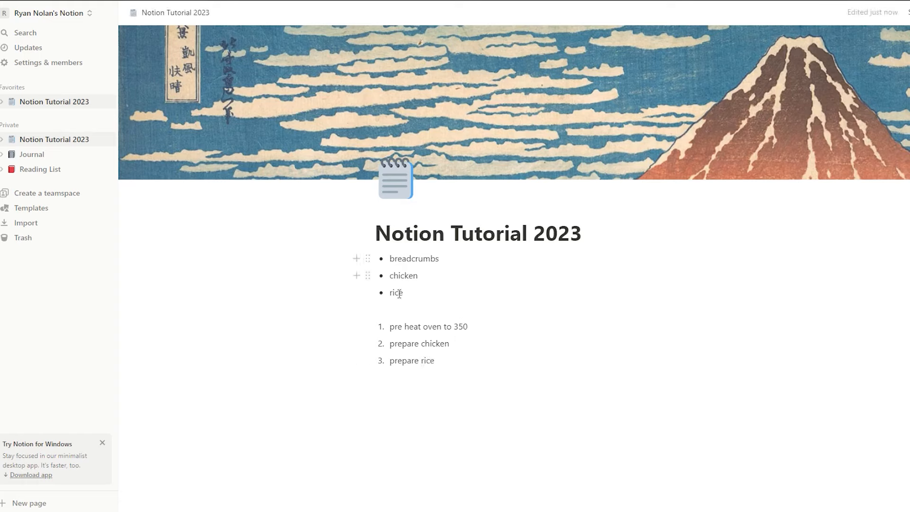
Step: Delete the bulleted and numbered lists and continue with an empty page body
left_click_drag(629, 423, 377, 259)
key("BackSpace")
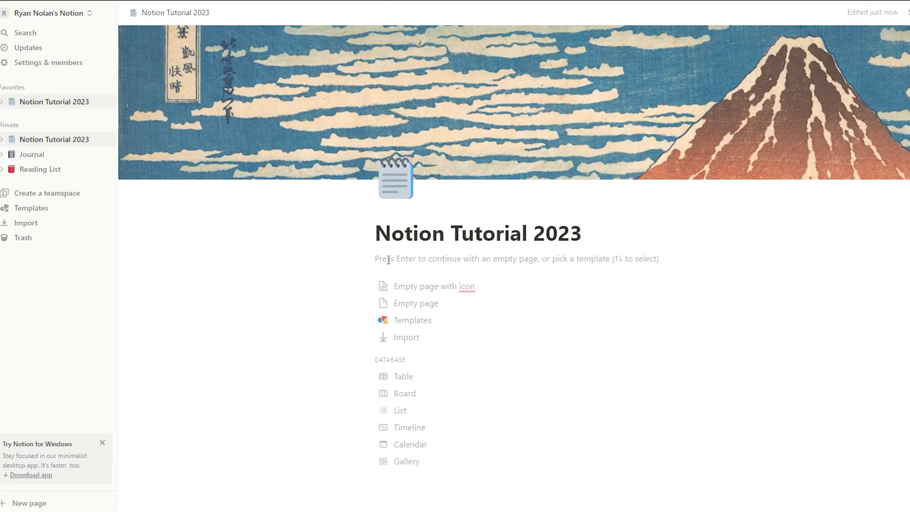
key("Return")
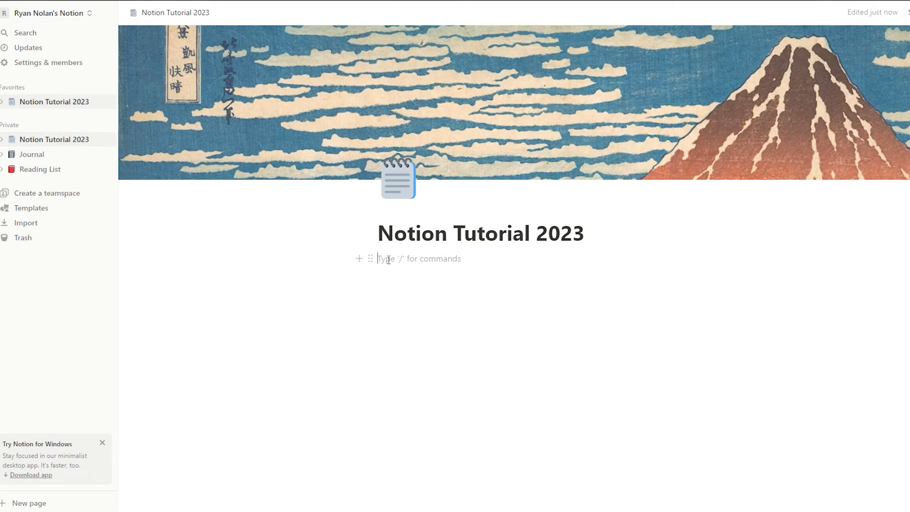
Step: Insert a quote block reading "I have a dream" in the page body and continue on a new line
type("/")
scroll(436, 320, "down", 5)
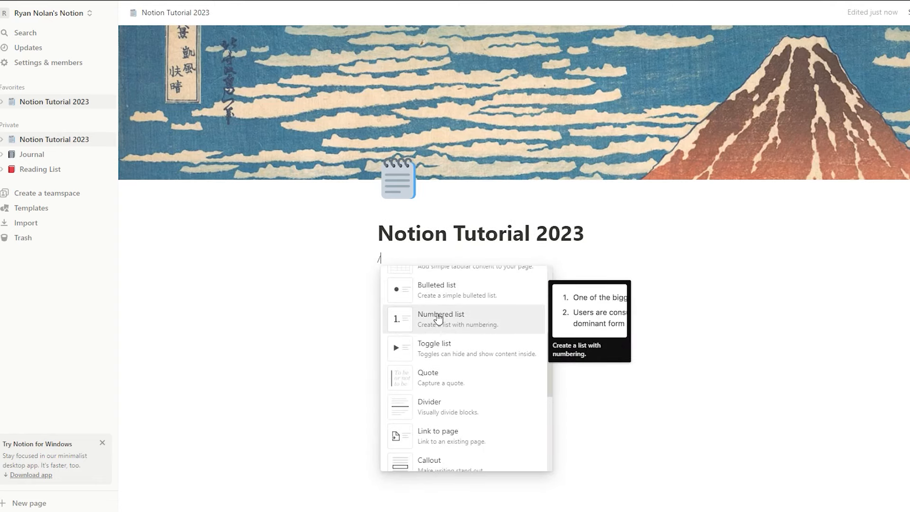
left_click(460, 379)
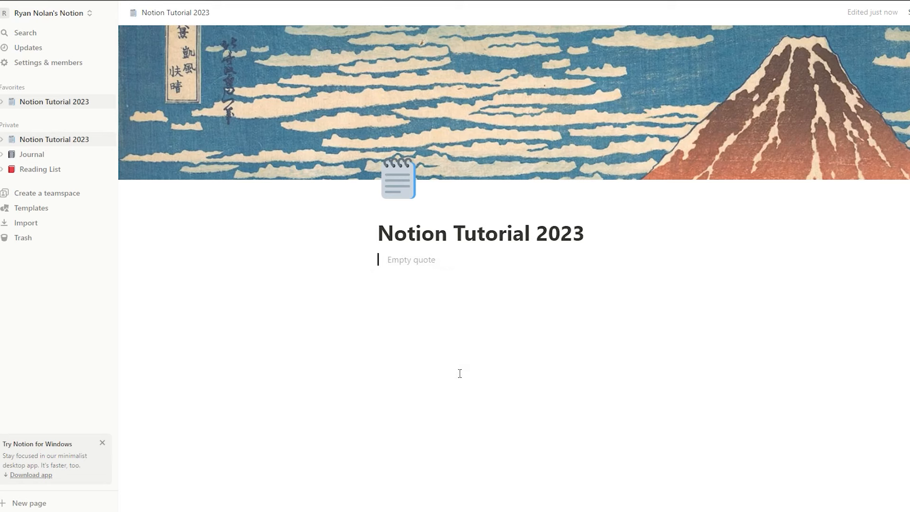
type("“I ha")
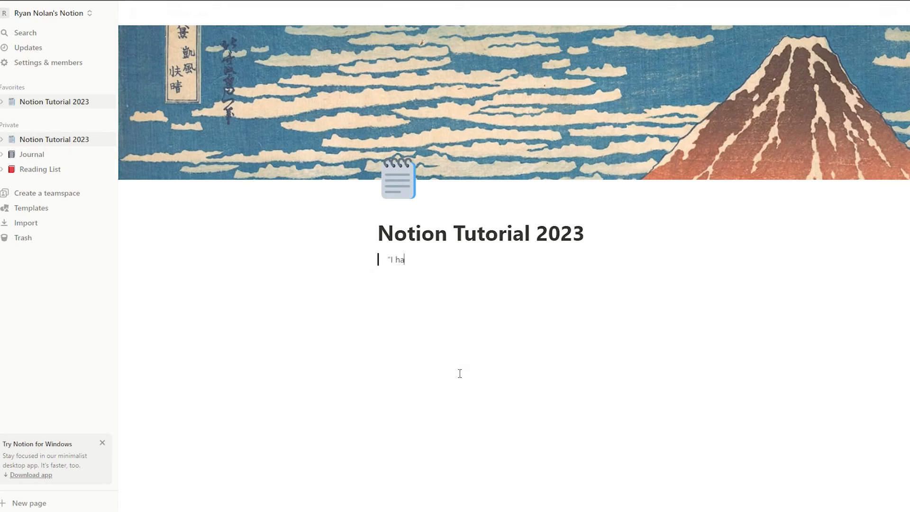
type("ve a dream”")
key("Return")
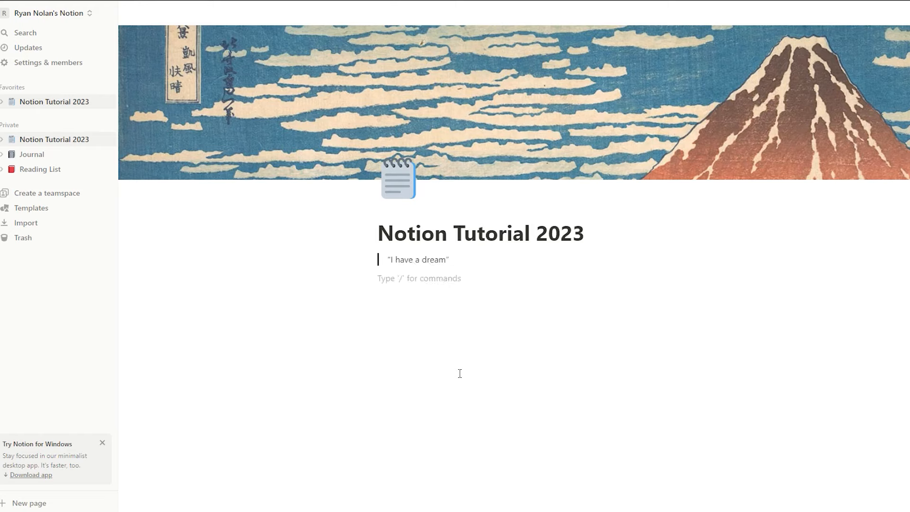
Step: Add two dividers, one after the other, below the quote
type("/div")
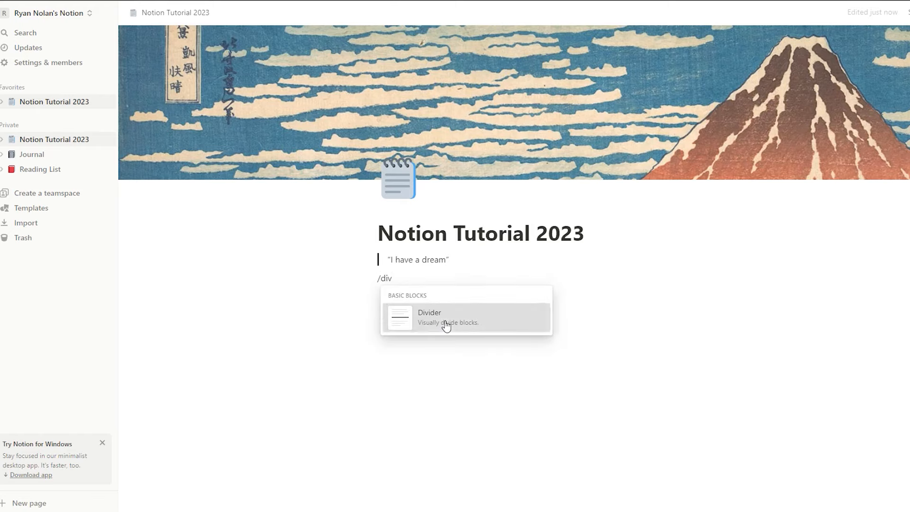
left_click(446, 318)
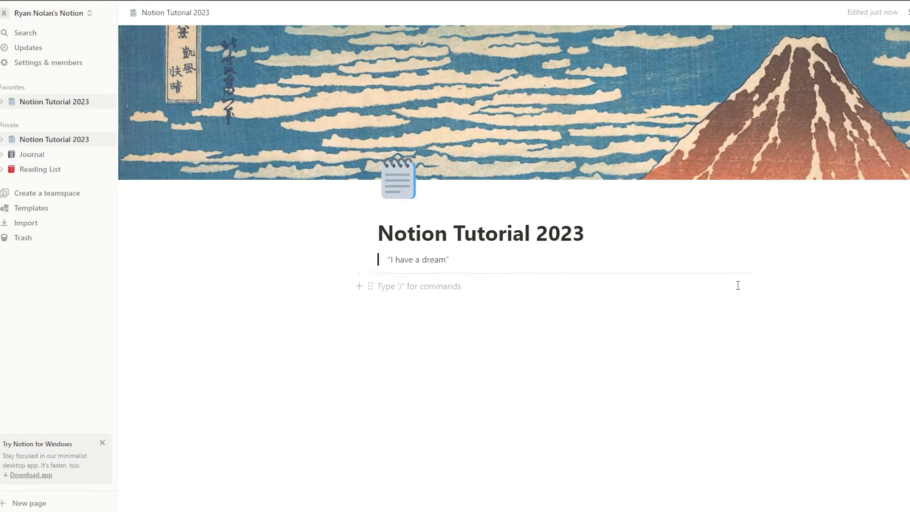
type("---")
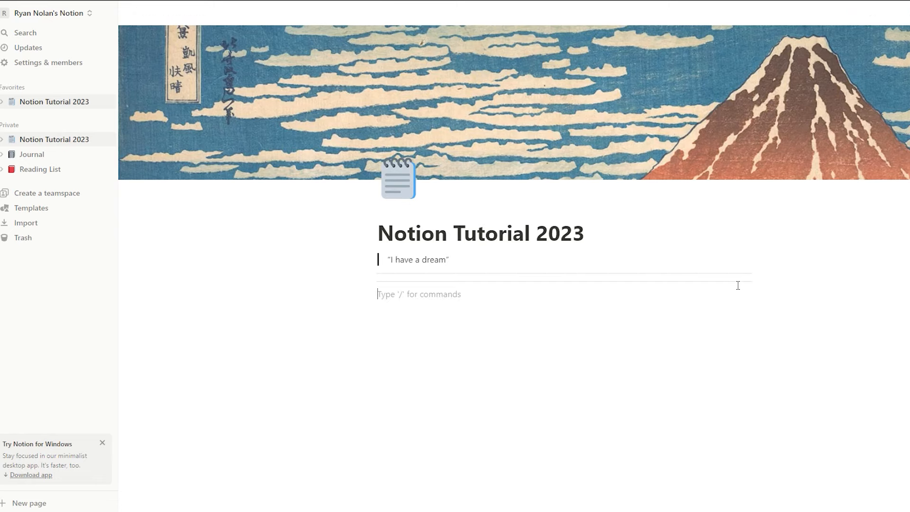
Step: Delete the quote and both dividers and continue with an empty page body
left_click_drag(754, 386, 408, 251)
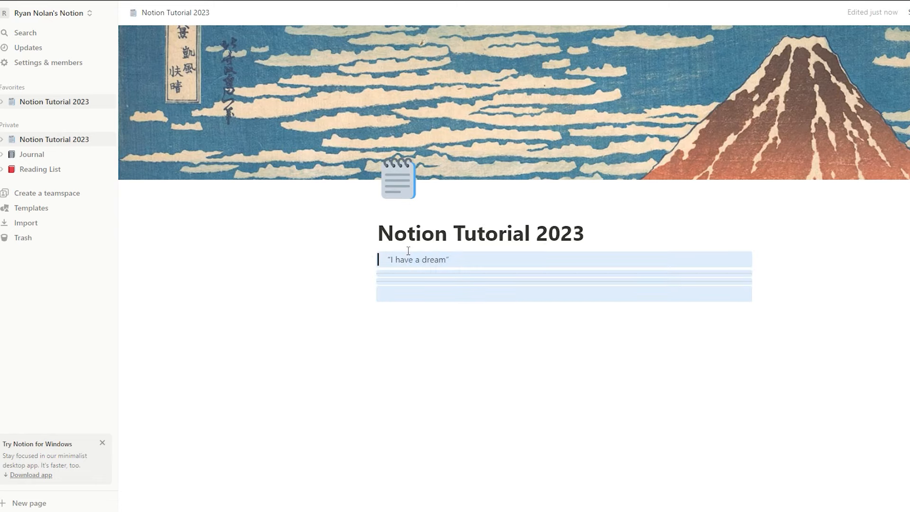
key("BackSpace")
left_click(407, 258)
Step: Insert a callout block reading "Idea, build the best Notion beginner tutorial"
type("/")
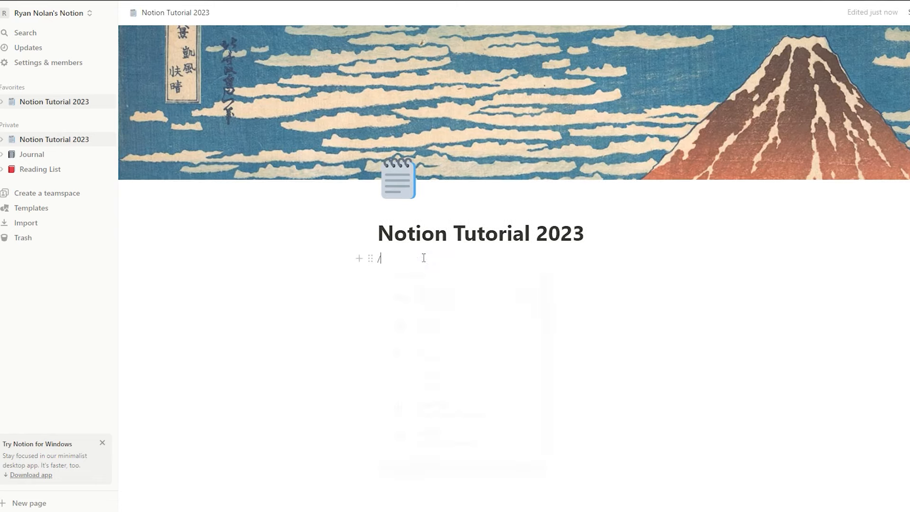
scroll(456, 318, "down", 5)
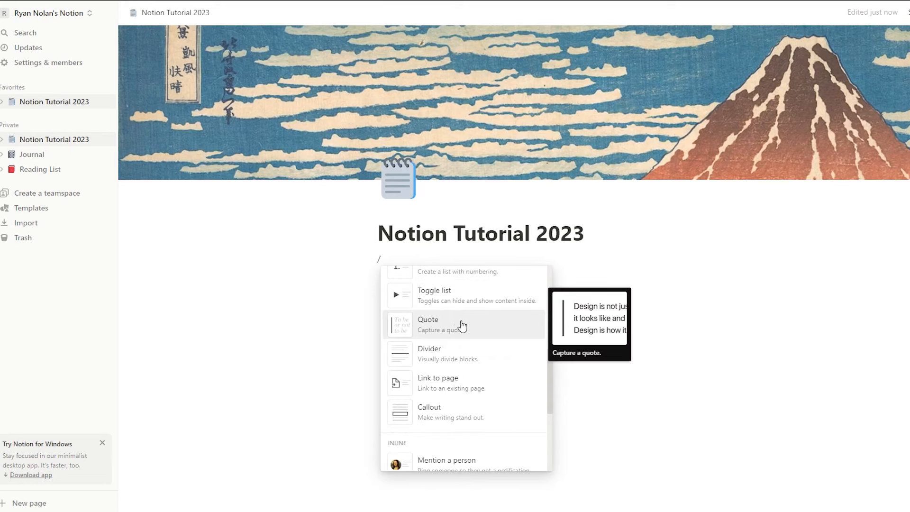
left_click(473, 419)
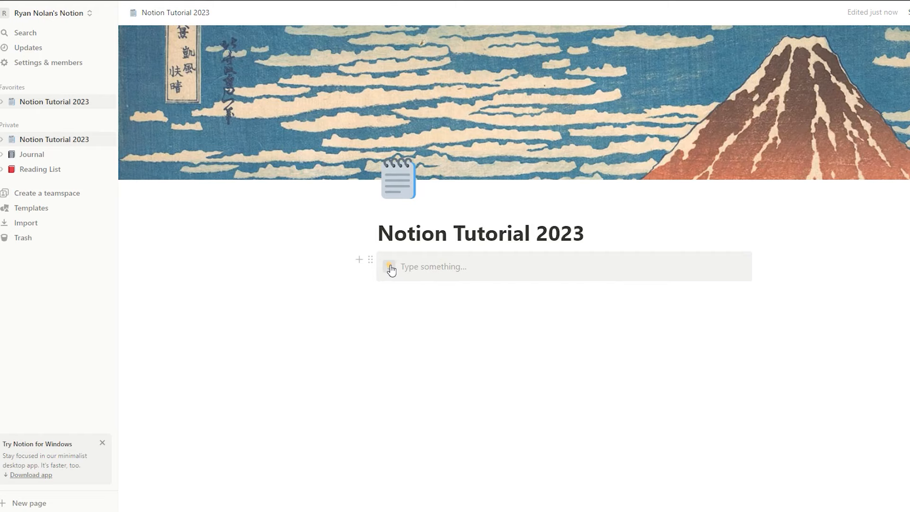
type("Id")
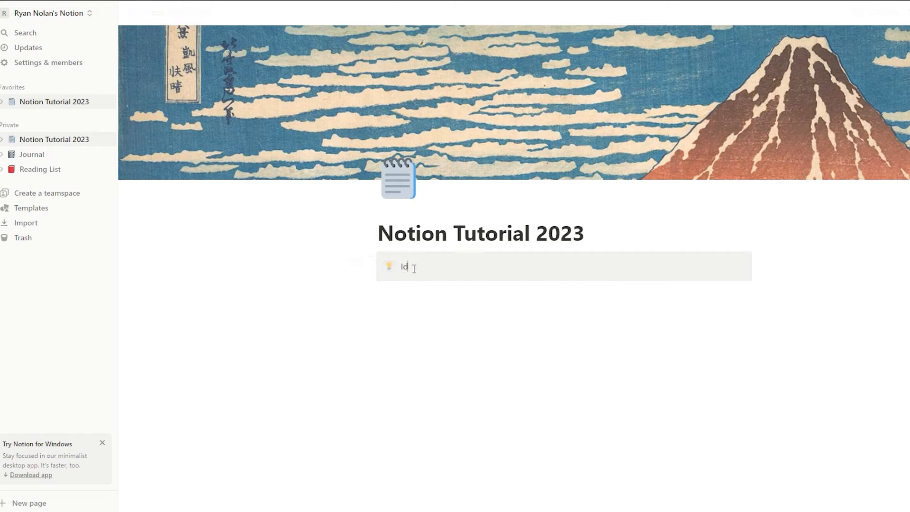
type("ea, build the best Notion beginne")
key("BackSpace")
type("ner tutorial")
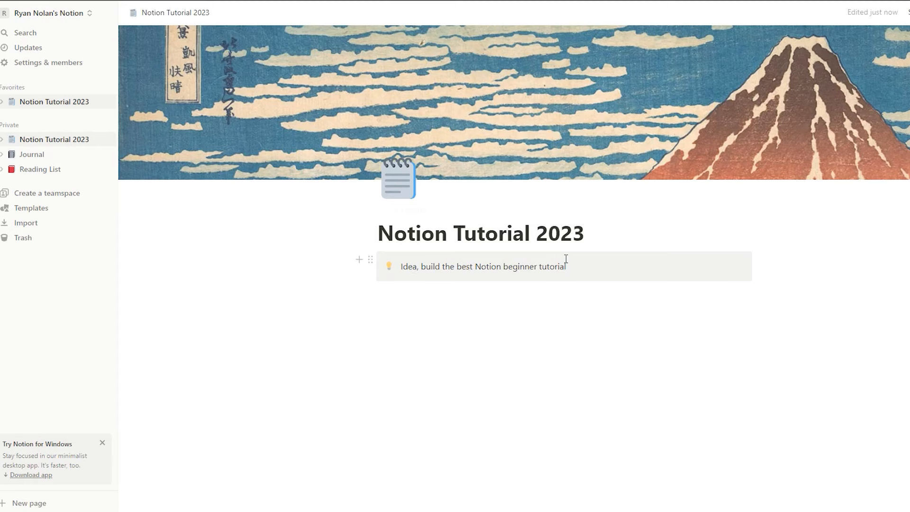
Step: Delete the callout and continue with an empty page body
left_click_drag(749, 321, 354, 261)
key("BackSpace")
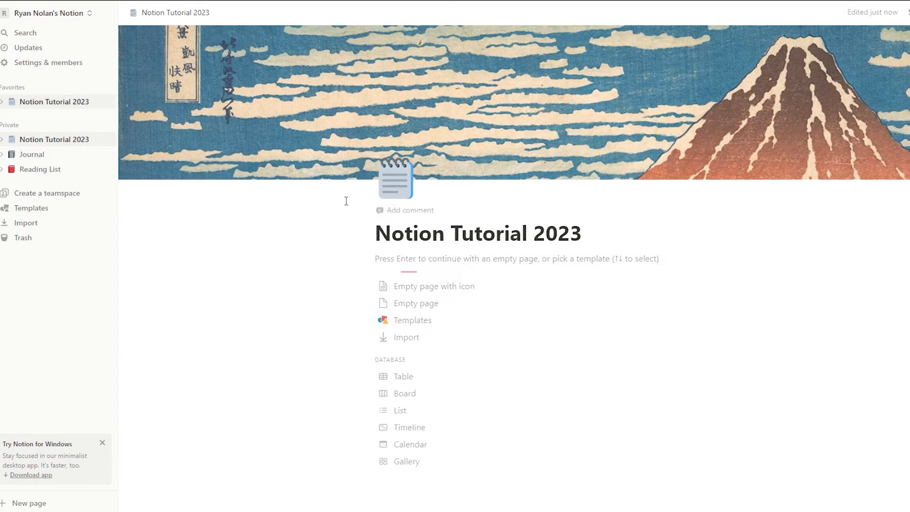
left_click(419, 254)
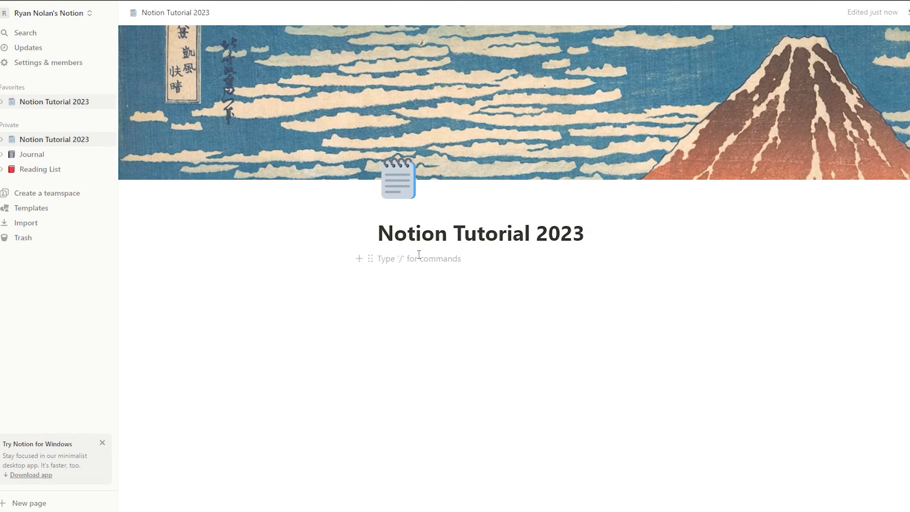
Step: Insert an inline date mention for Today and start a new line below it
type("/")
scroll(474, 316, "down", 5)
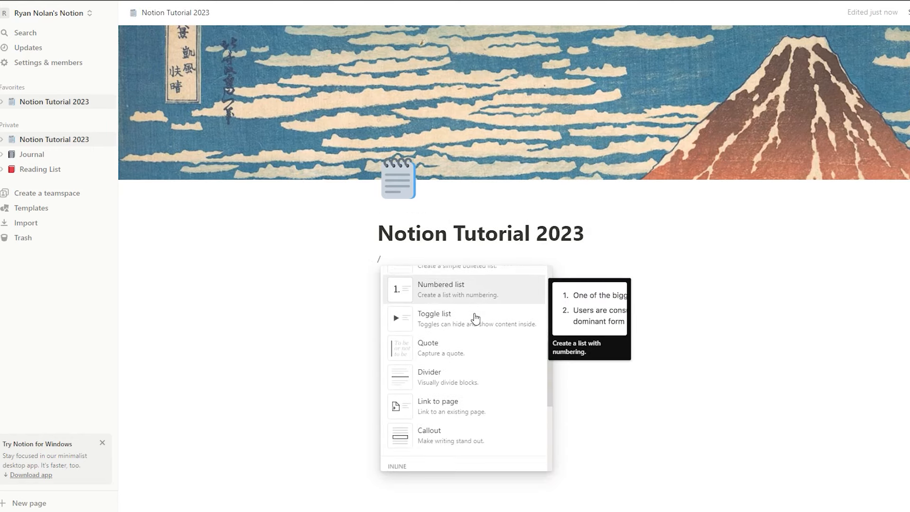
scroll(474, 320, "down", 3)
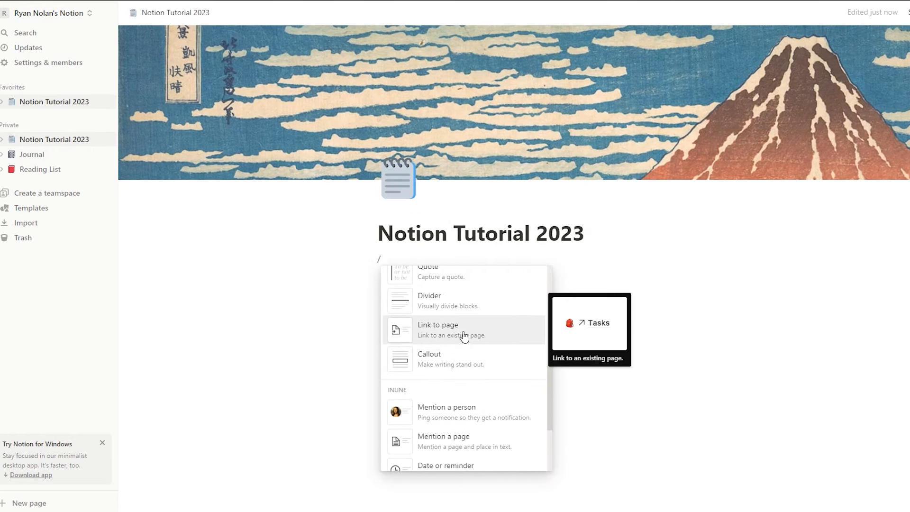
scroll(465, 339, "down", 3)
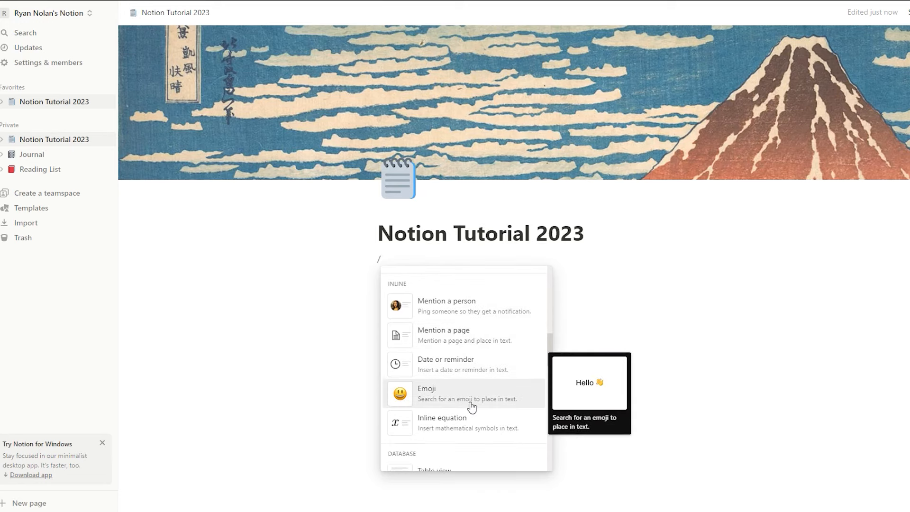
left_click(455, 361)
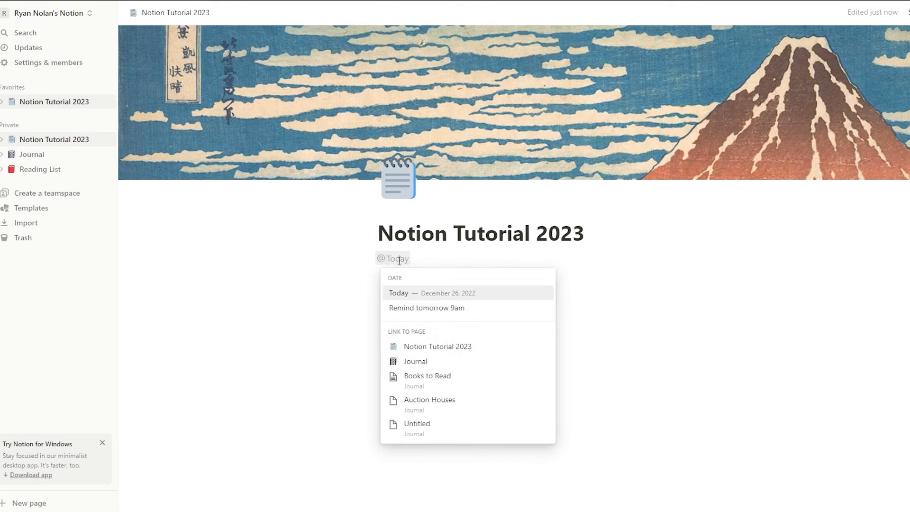
type("Today")
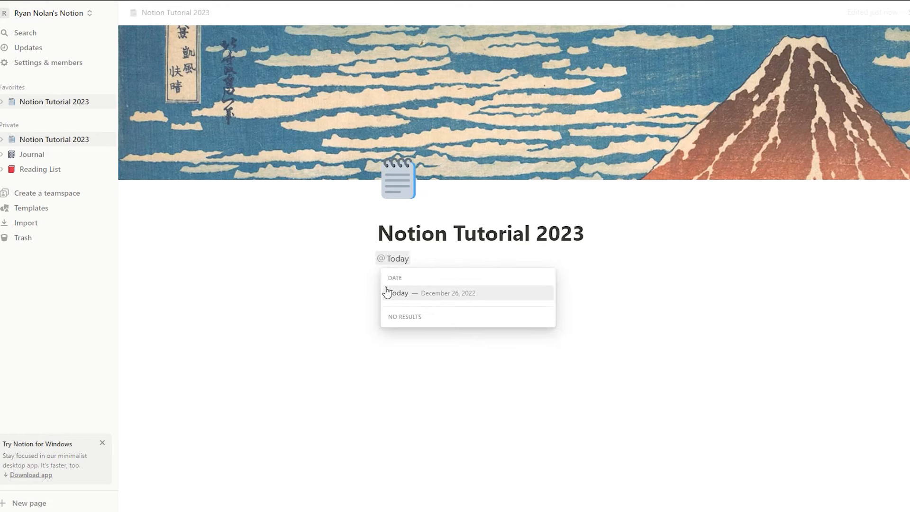
left_click(404, 292)
left_click(354, 425)
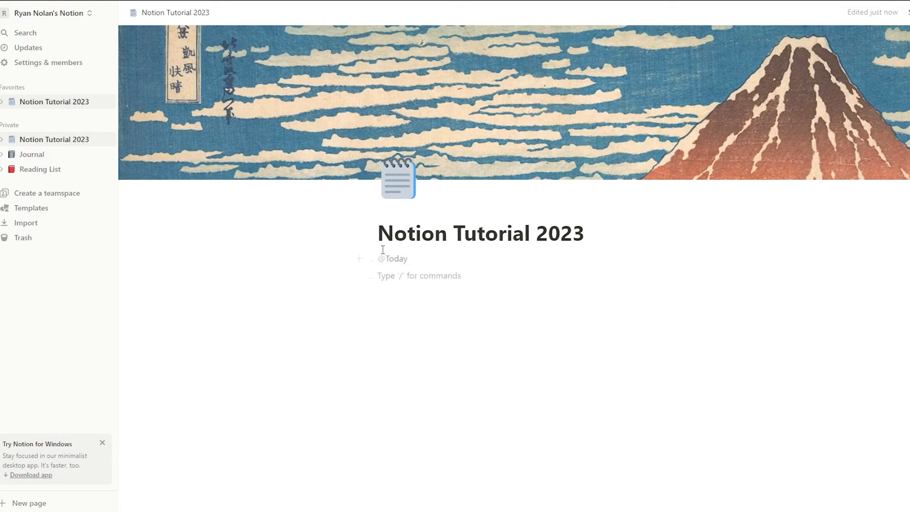
Step: Insert an inline reminder for tomorrow 9am below the Today mention, followed by a blank line
mouse_move(395, 260)
type("/date")
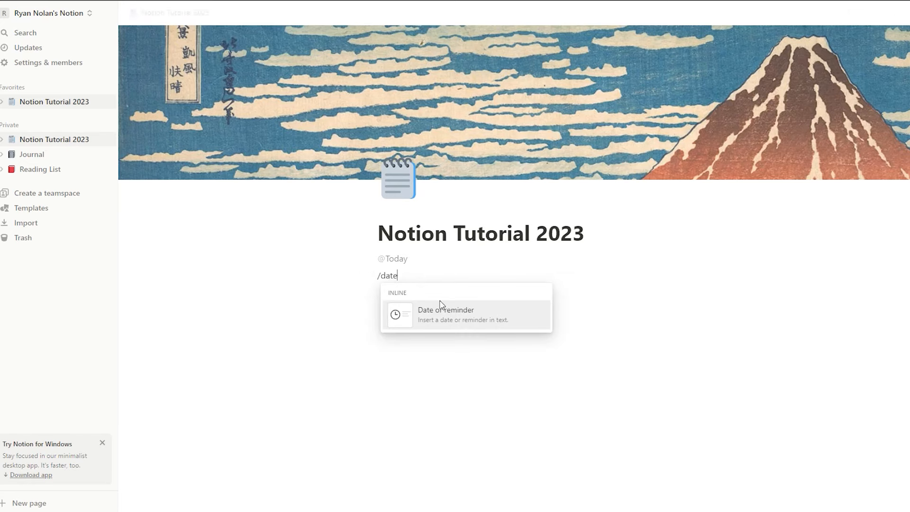
left_click(444, 313)
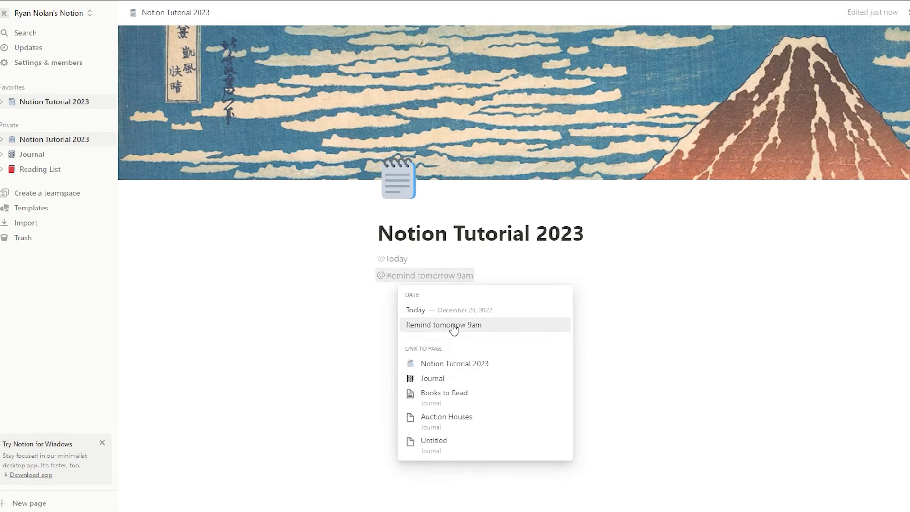
left_click(453, 326)
left_click(324, 320)
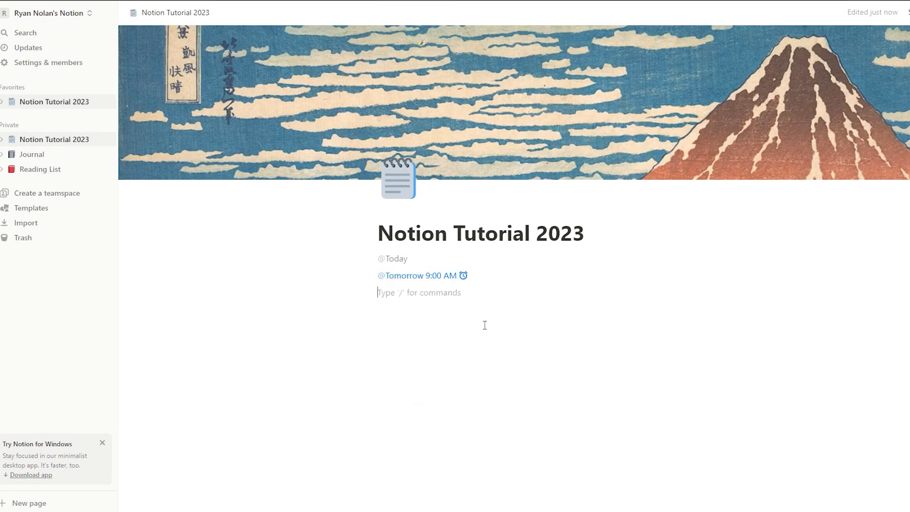
Step: Delete the date mention and the reminder and continue with an empty page body
mouse_move(460, 279)
left_click_drag(558, 318, 368, 258)
key("BackSpace")
key("Return")
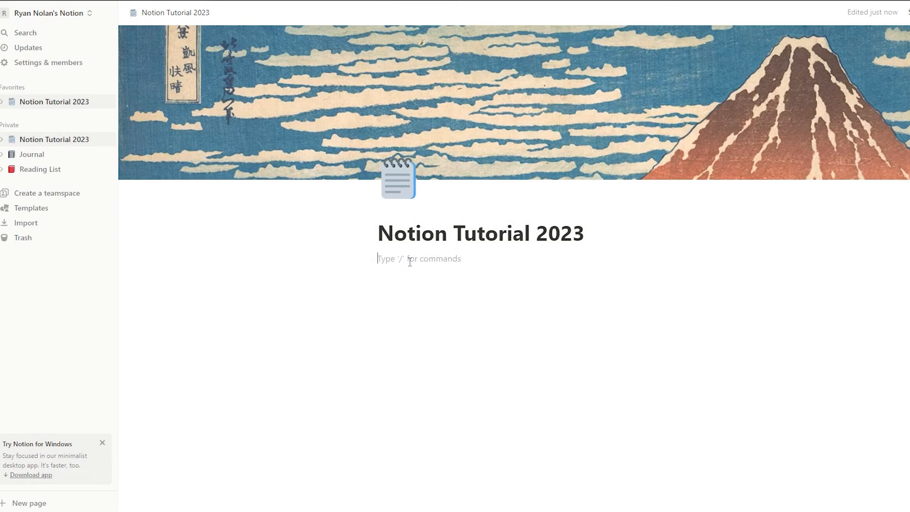
Step: Insert an inline equation and enter E = mc^2 as its expression
type("/")
scroll(441, 351, "down", 8)
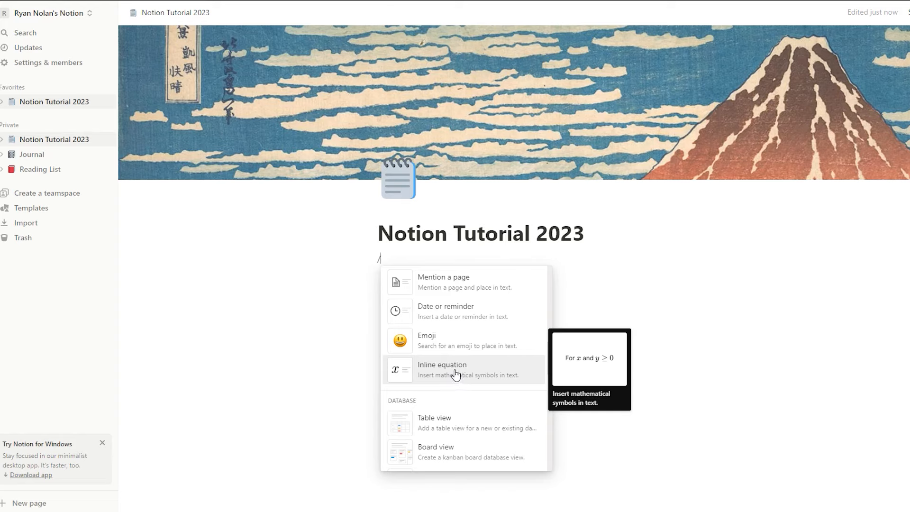
left_click(455, 375)
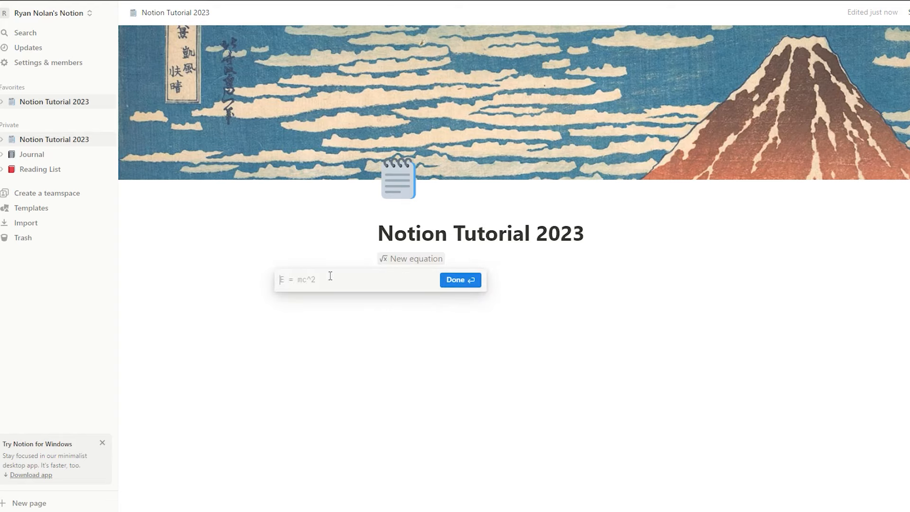
type("E -")
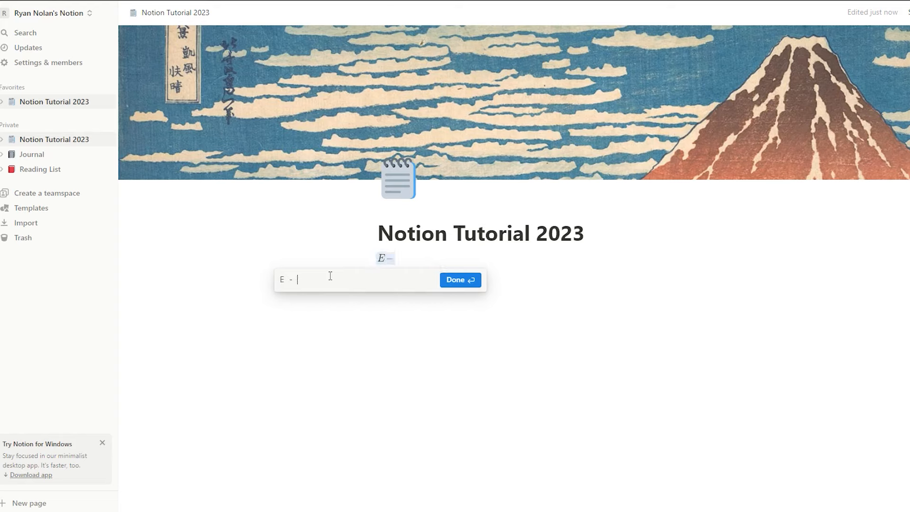
key("BackSpace")
type("= mc^2")
Step: Clear the equation's expression, dismiss its editor and remove the leftover slash and extra line from the page body
left_click_drag(366, 276, 280, 281)
key("BackSpace")
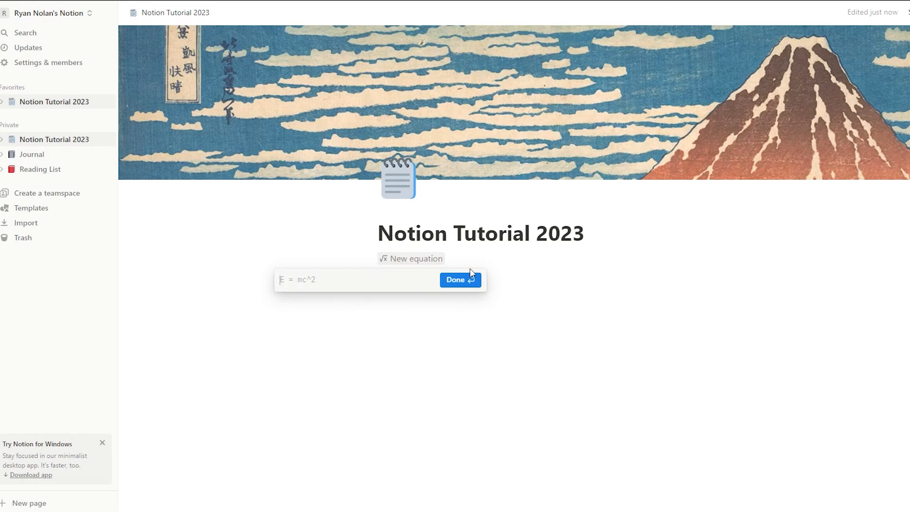
left_click(555, 273)
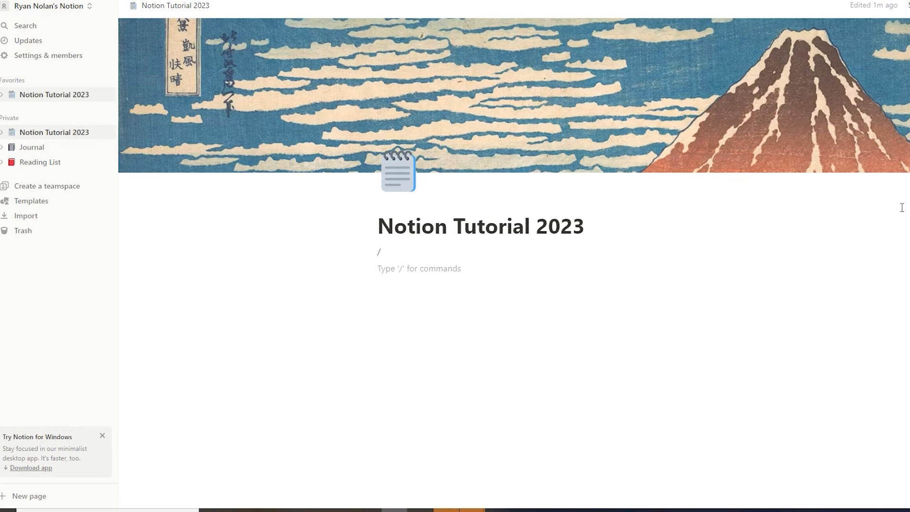
key("BackSpace")
key("BackSpace")
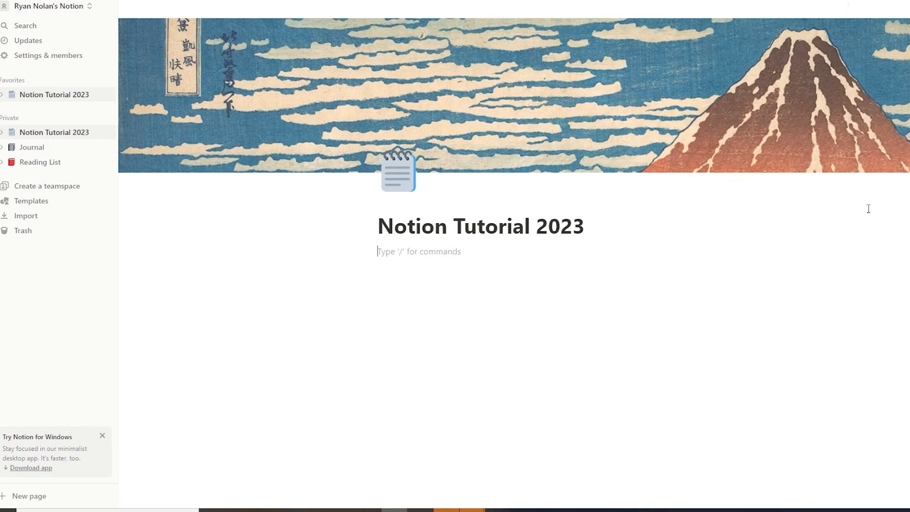
Step: Add an empty subpage titled "Subpage Notion Tutorial" inside the favorite Notion Tutorial 2023 page, and return to the parent page
left_click(4, 95)
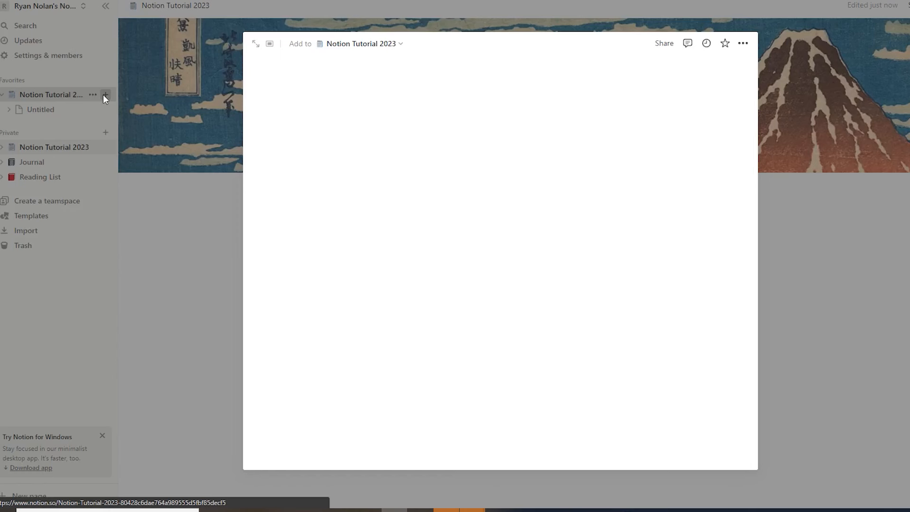
left_click(105, 96)
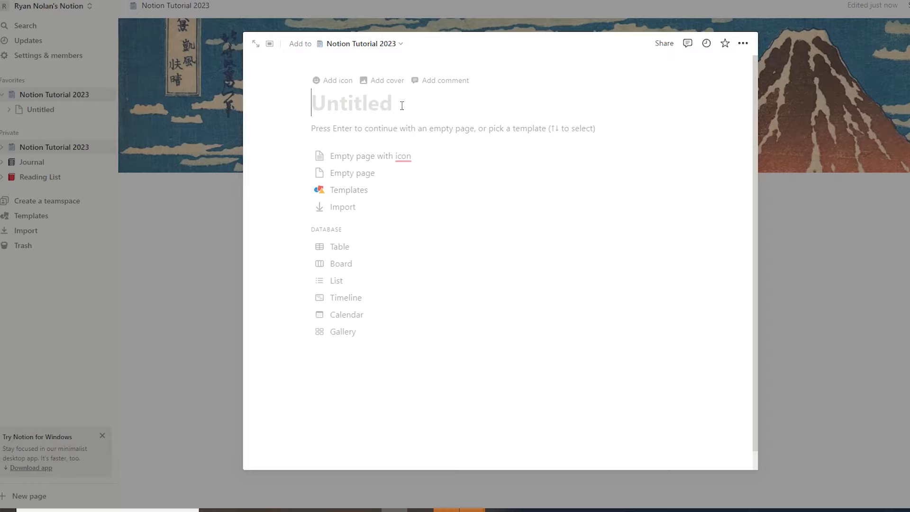
type("Subpage Notion Tutorial")
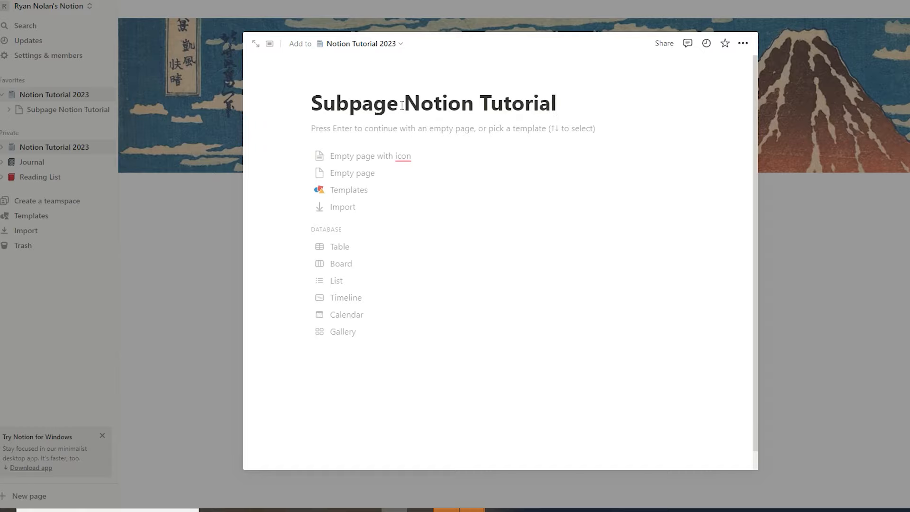
left_click(365, 173)
left_click(907, 241)
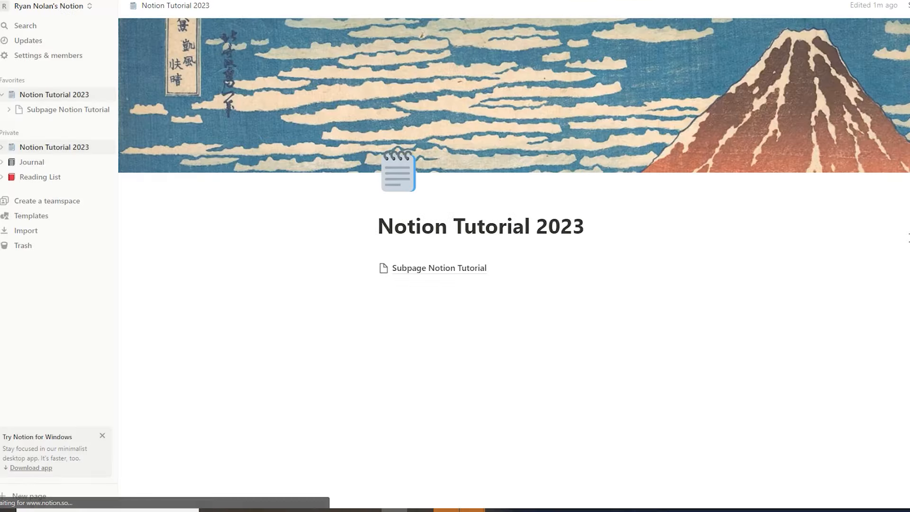
Step: Open the Subpage Notion Tutorial page from its parent page and add an icon and a cover image to it
left_click(45, 108)
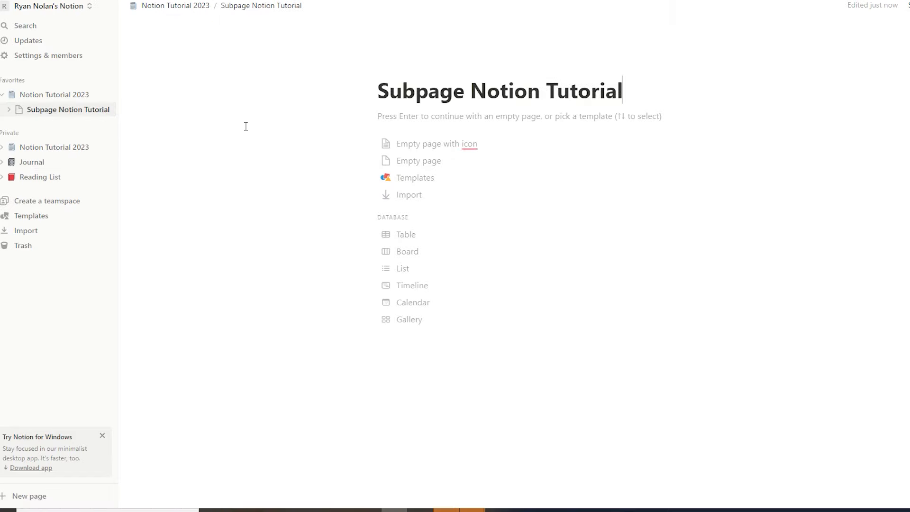
left_click(169, 10)
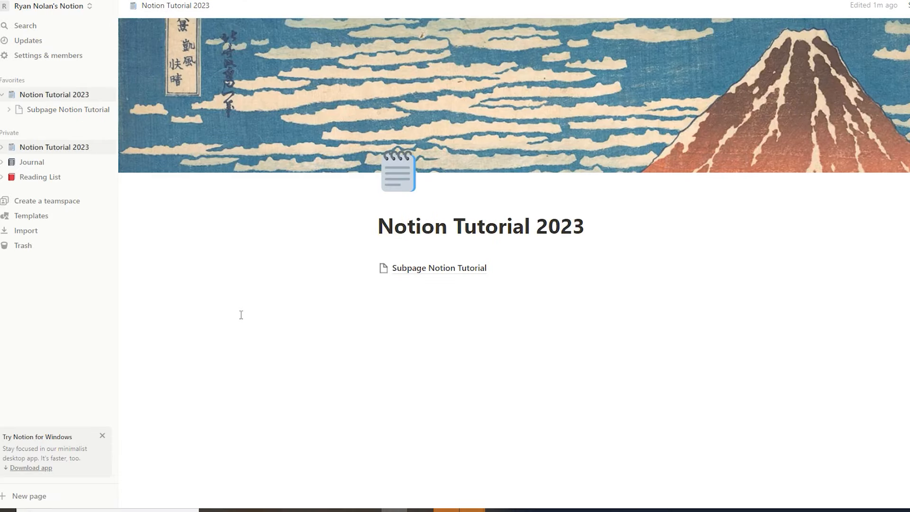
left_click(450, 268)
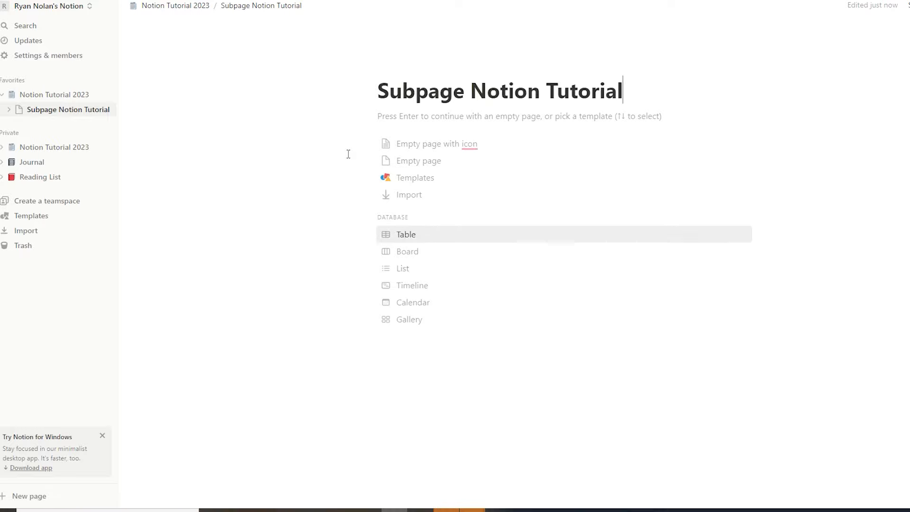
mouse_move(354, 43)
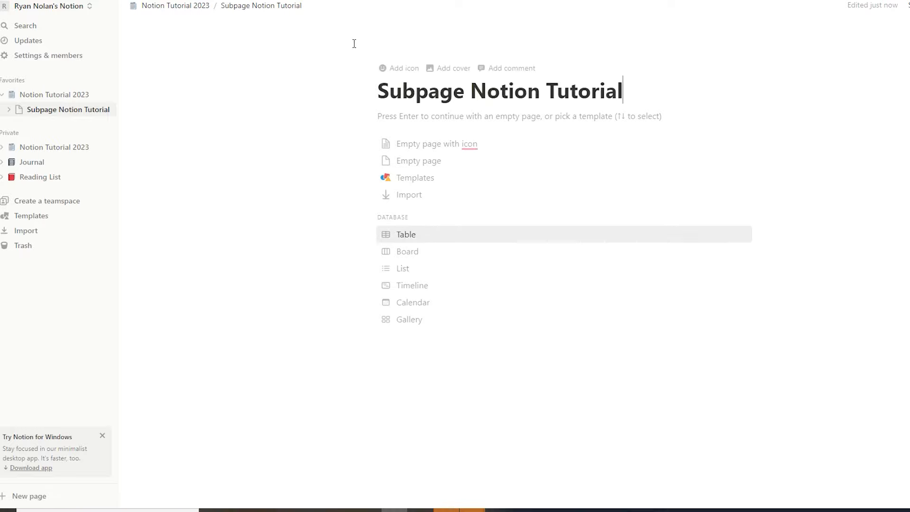
left_click(403, 69)
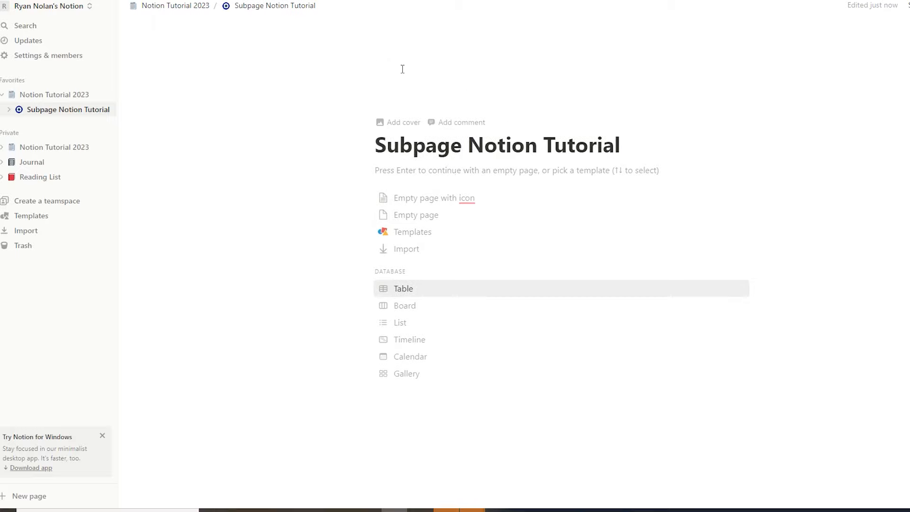
left_click(399, 122)
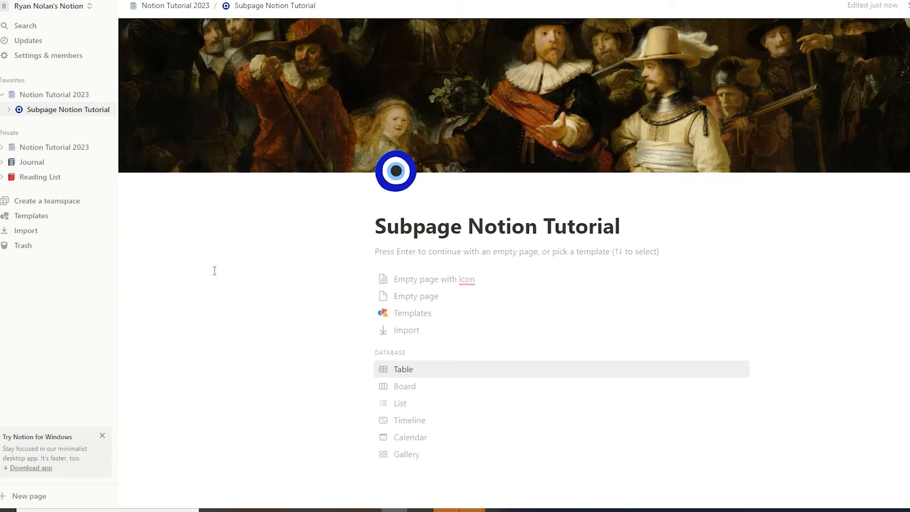
Step: Add a nested page titled "Another sub Page" inside Subpage Notion Tutorial
left_click(8, 110)
left_click(105, 110)
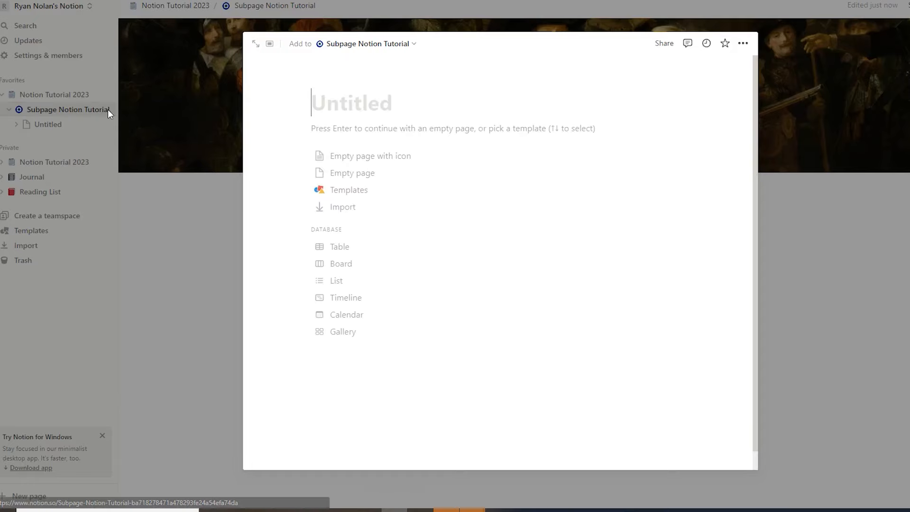
type("Another ")
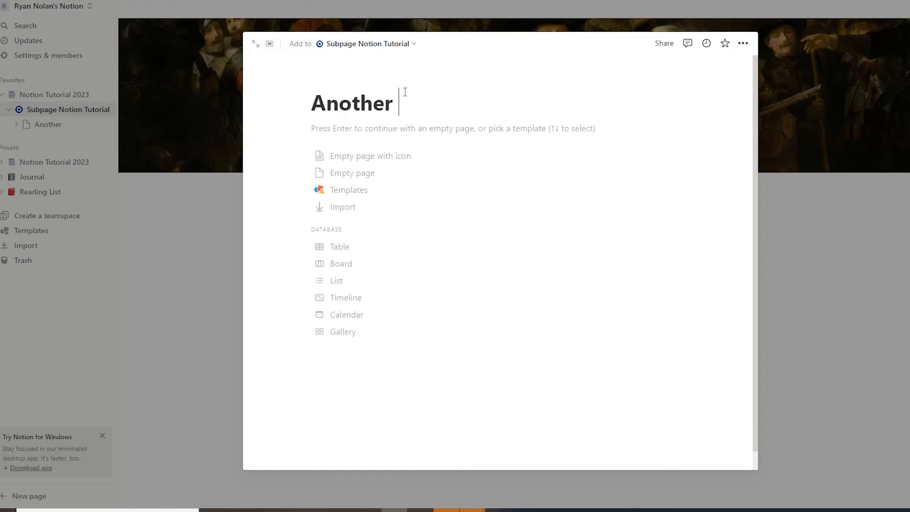
type("sub Page")
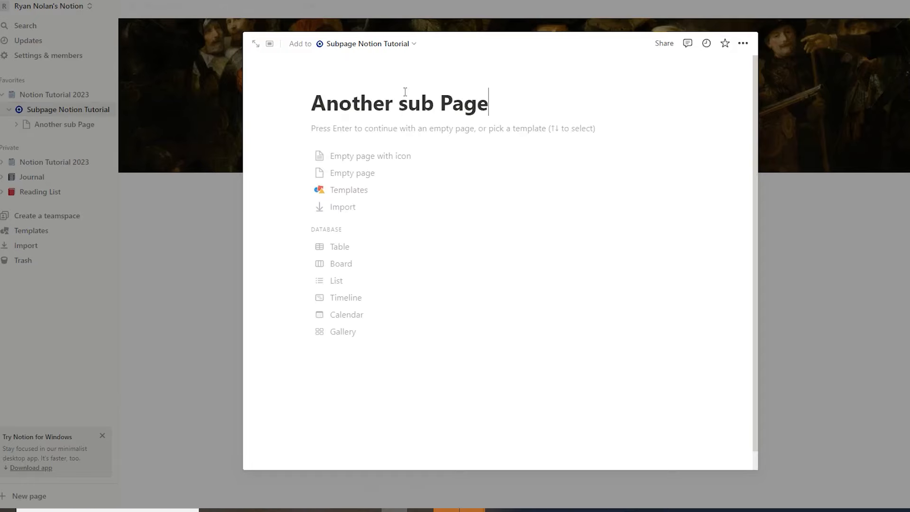
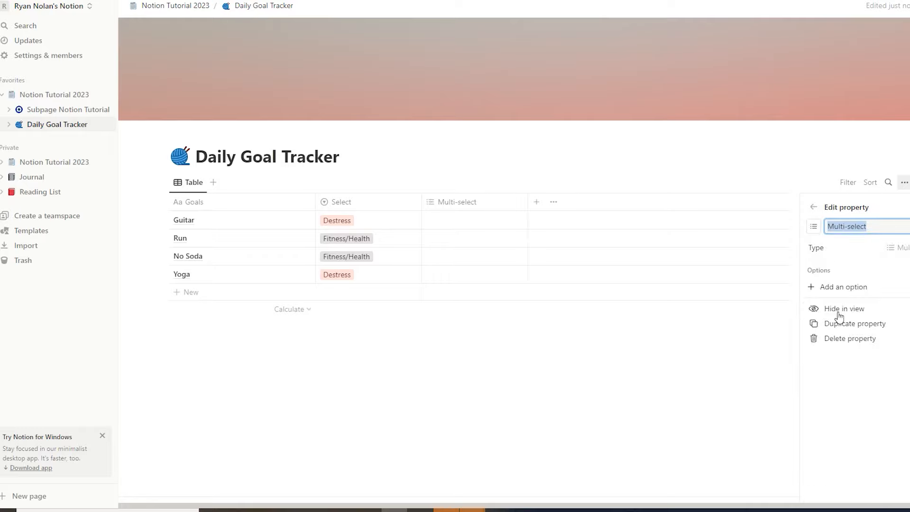
Step: Create the options Destress and Fitness/Health in the Multi-select property and assign both to the Yoga goal
left_click(599, 378)
left_click(462, 275)
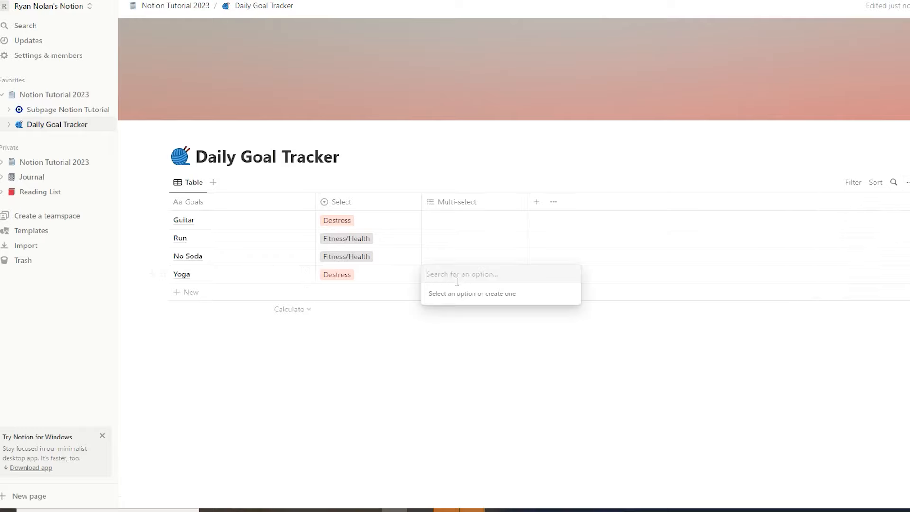
type("Destress")
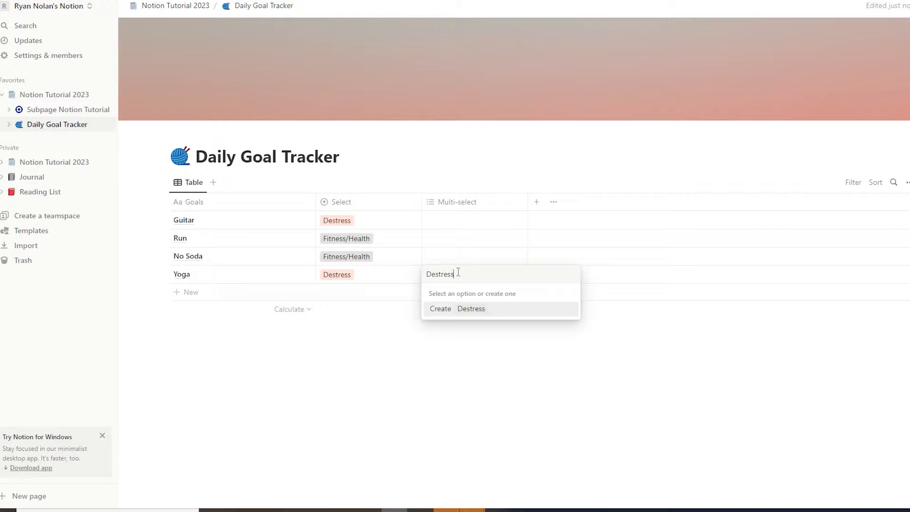
key("Return")
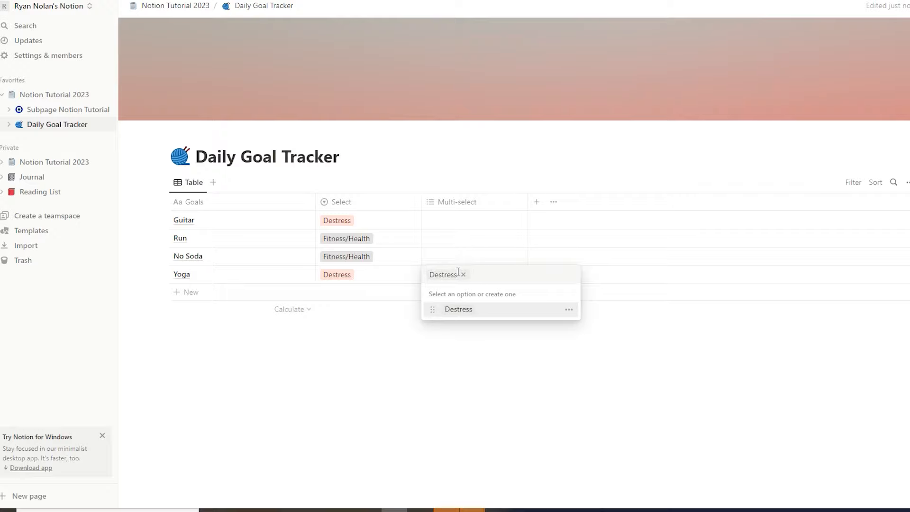
type("Fitness/Health")
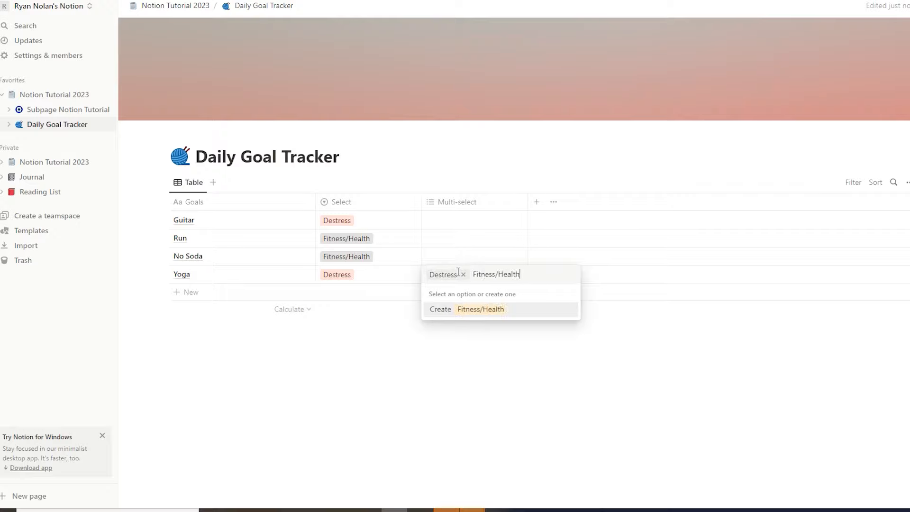
key("Return")
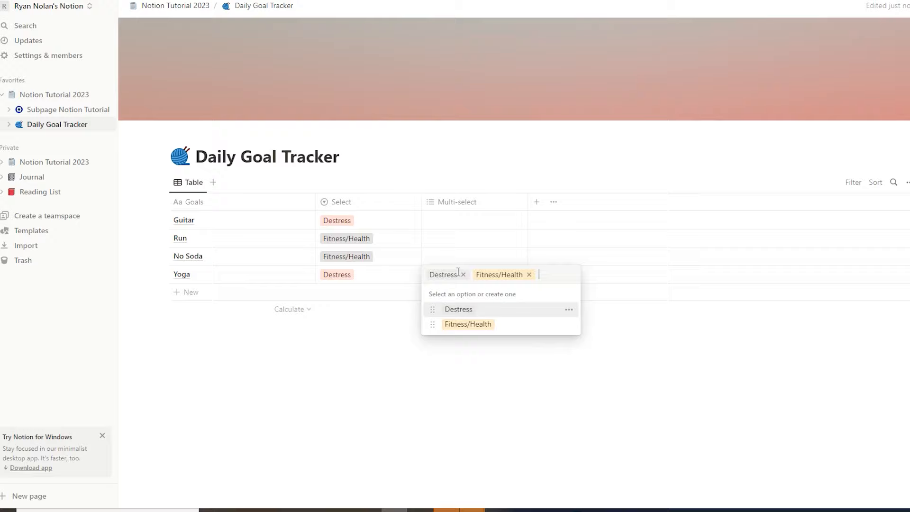
left_click(413, 378)
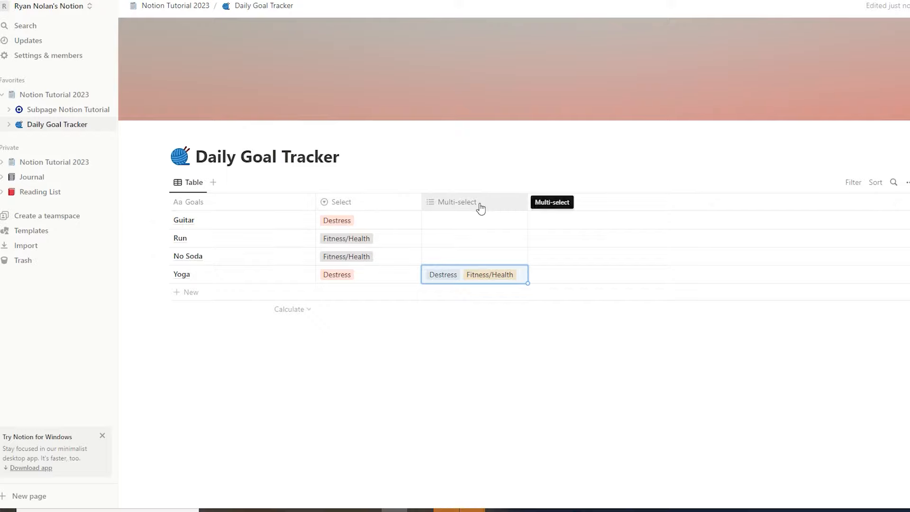
Step: In the Multi-select property, tag Guitar with Destress and tag Run and No Soda with Fitness/Health
left_click(451, 223)
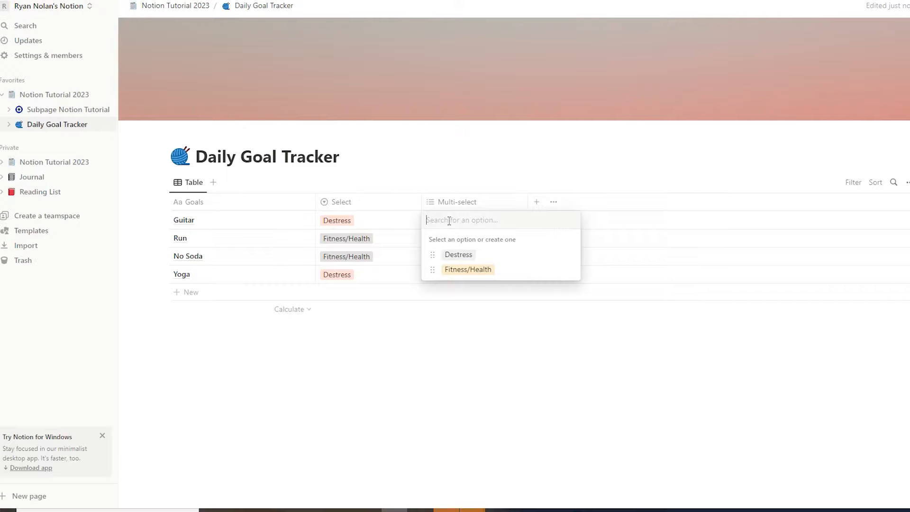
left_click(460, 256)
key("Escape")
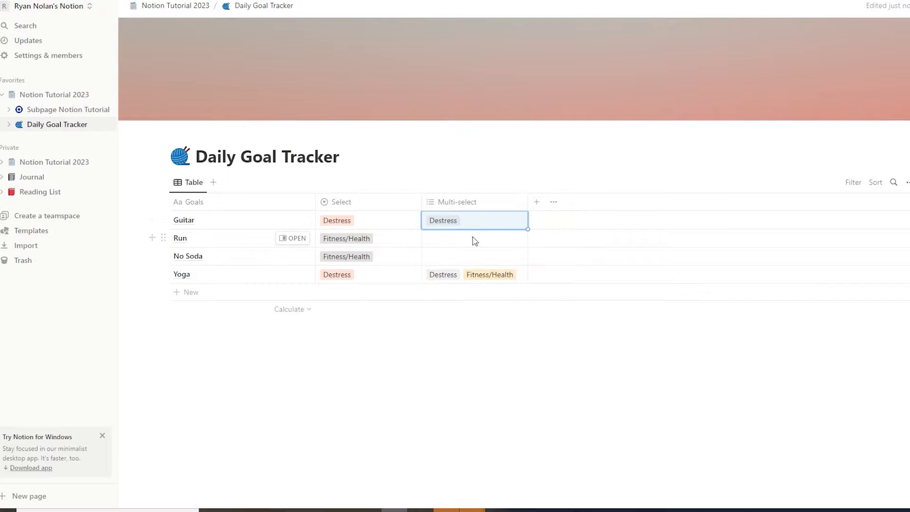
left_click(474, 239)
left_click(479, 289)
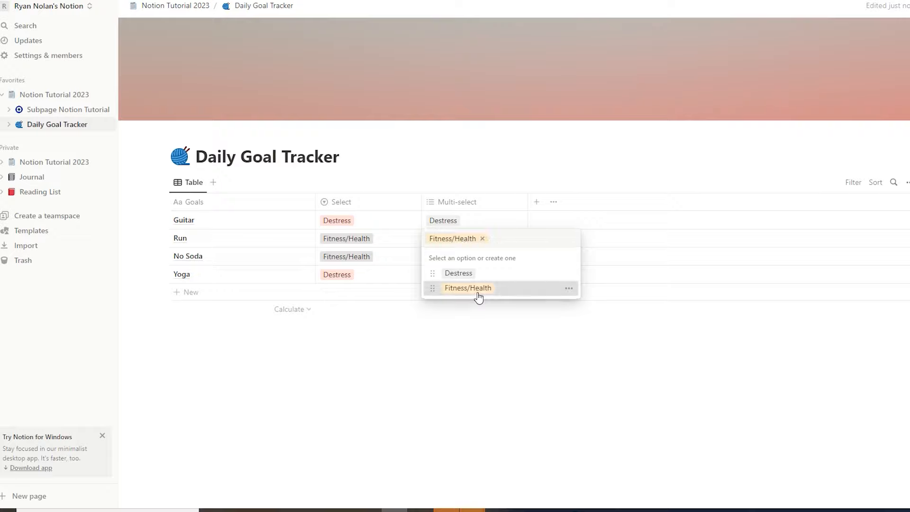
key("Escape")
left_click(446, 256)
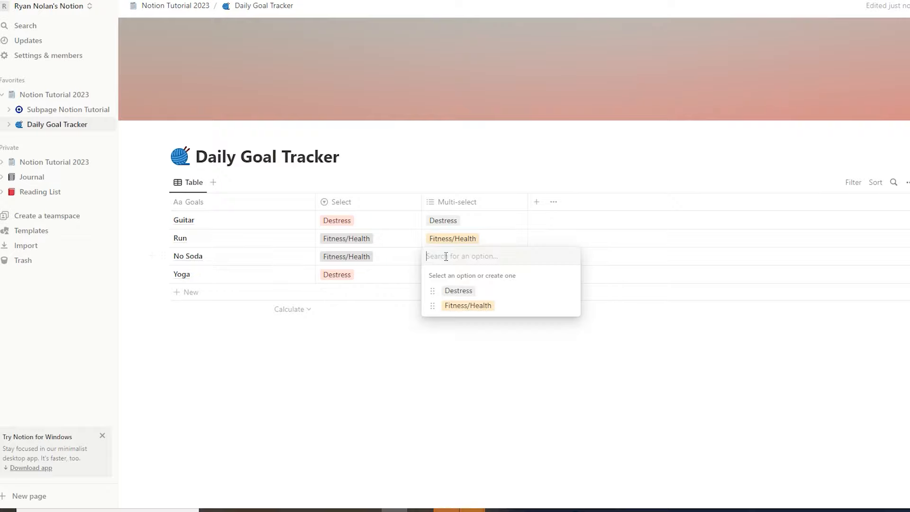
left_click(464, 307)
key("Escape")
Step: Add a Status property with its default name and options to the Daily Goal Tracker table
left_click(540, 202)
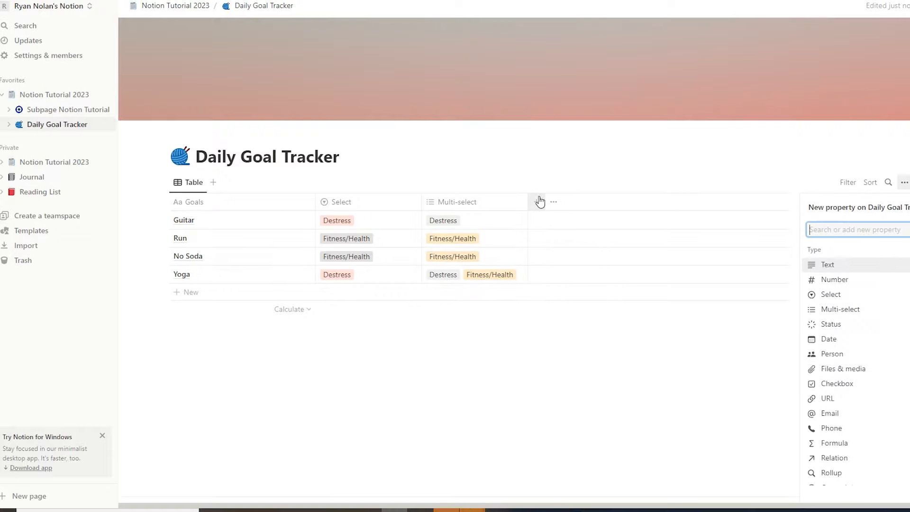
left_click(842, 330)
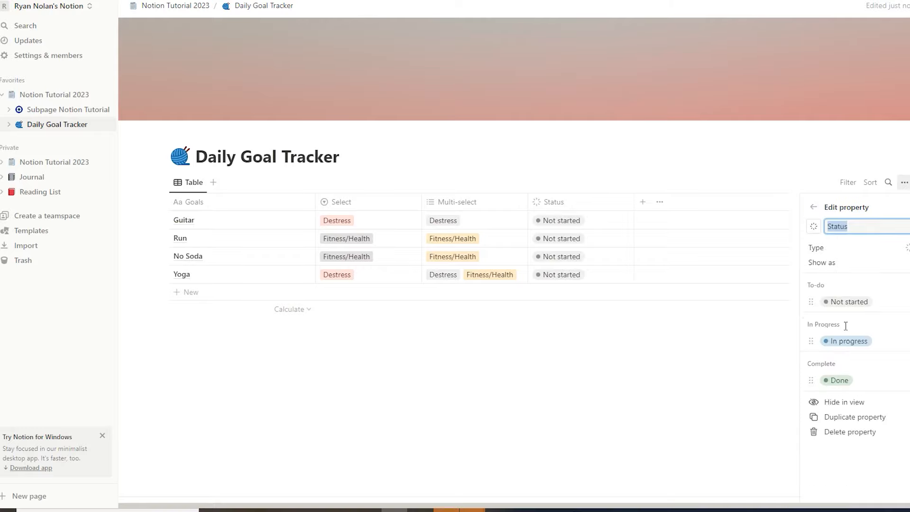
left_click(659, 363)
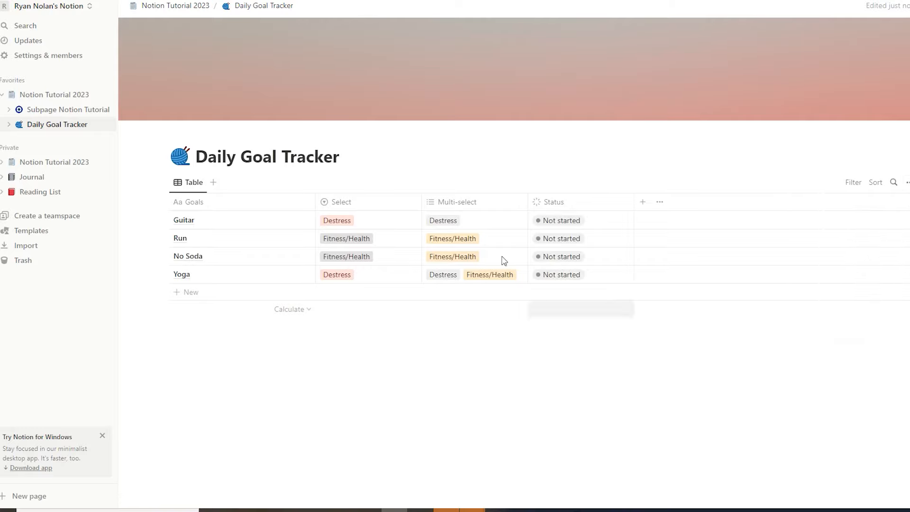
Step: Set the status of the Guitar goal to Done and of the No Soda goal to In progress
left_click(598, 223)
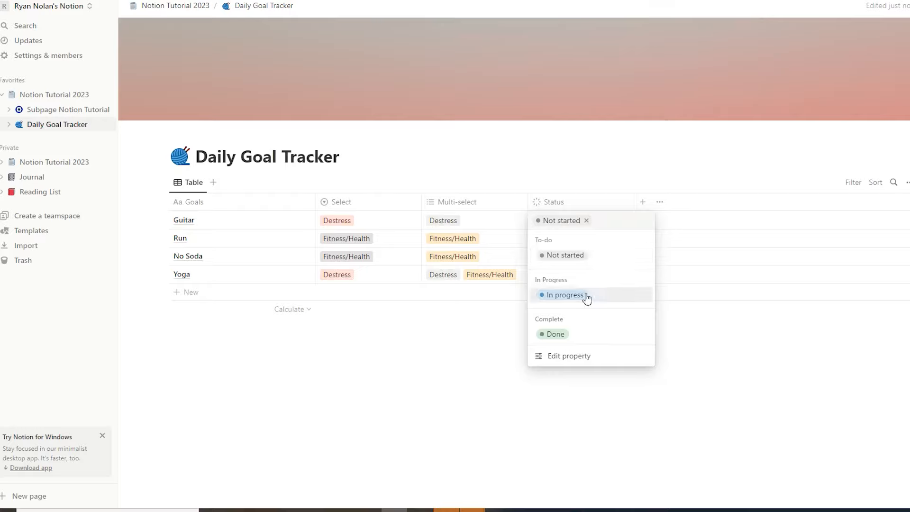
left_click(438, 371)
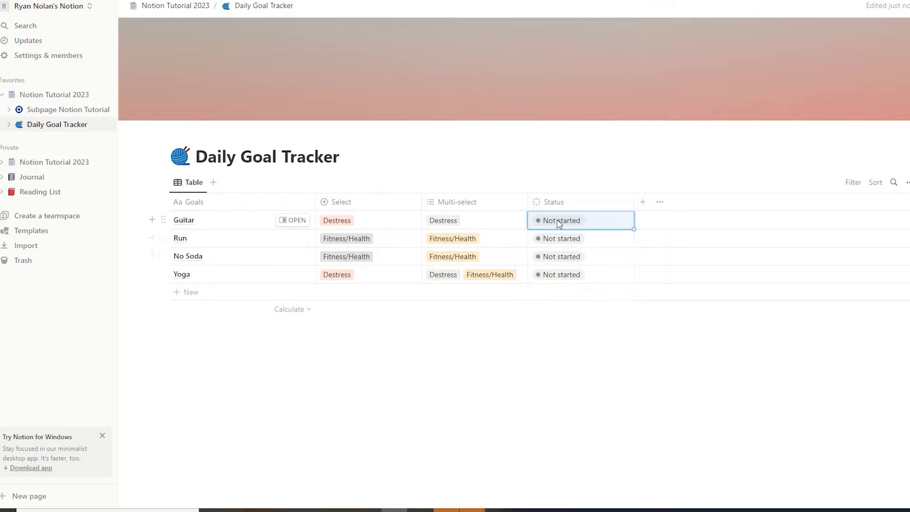
left_click(599, 221)
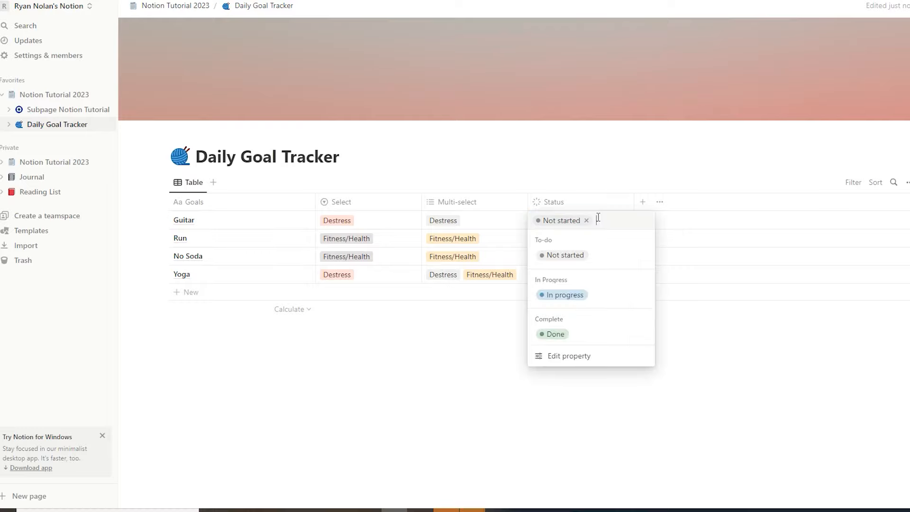
left_click(555, 334)
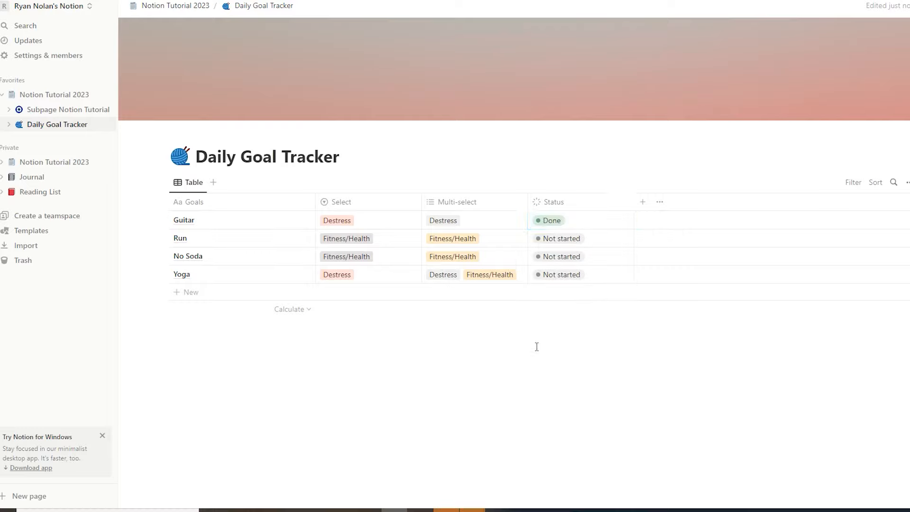
left_click(603, 258)
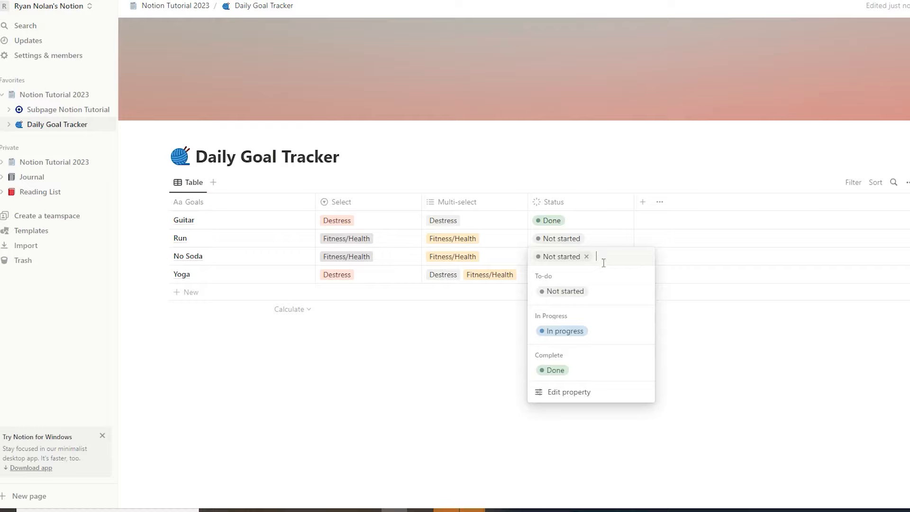
left_click(591, 335)
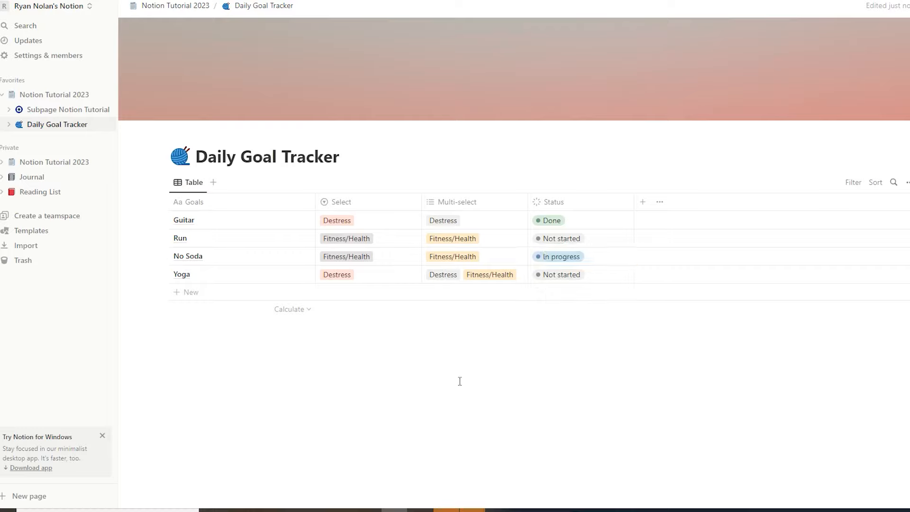
Step: Add a Person property with its default name to the Daily Goal Tracker table
left_click(644, 204)
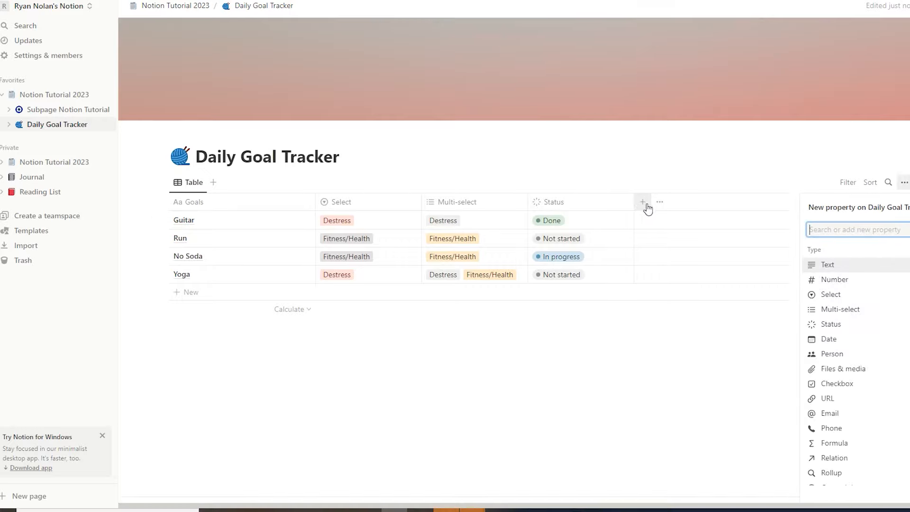
left_click(856, 359)
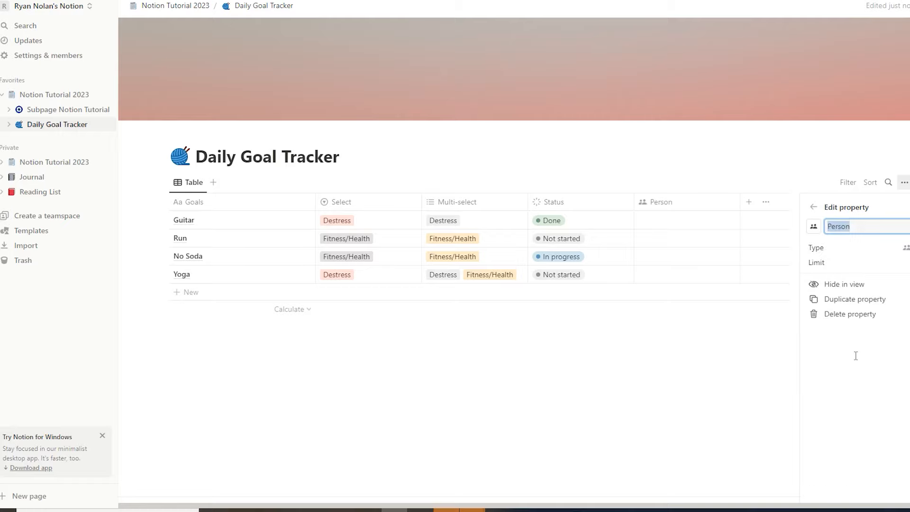
left_click(765, 368)
Step: Assign the workspace owner as the person for the Guitar, Run and No Soda goals
left_click(674, 219)
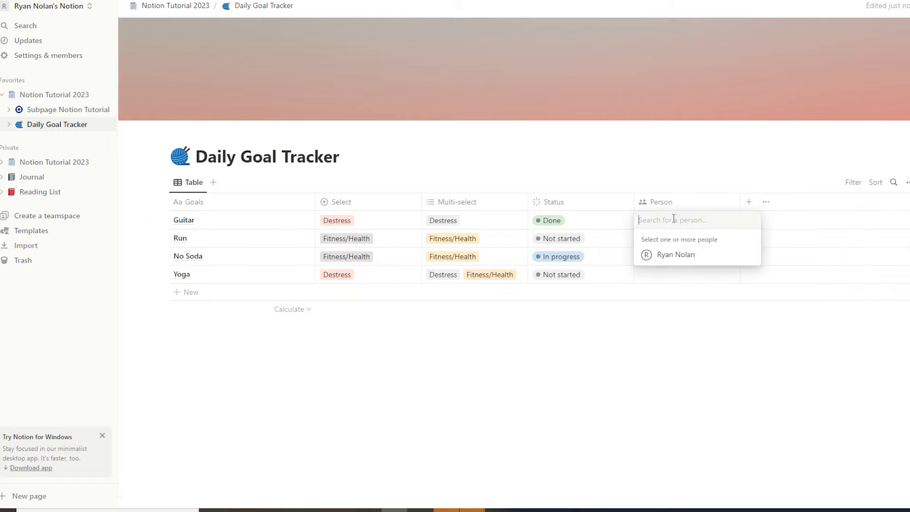
left_click(676, 254)
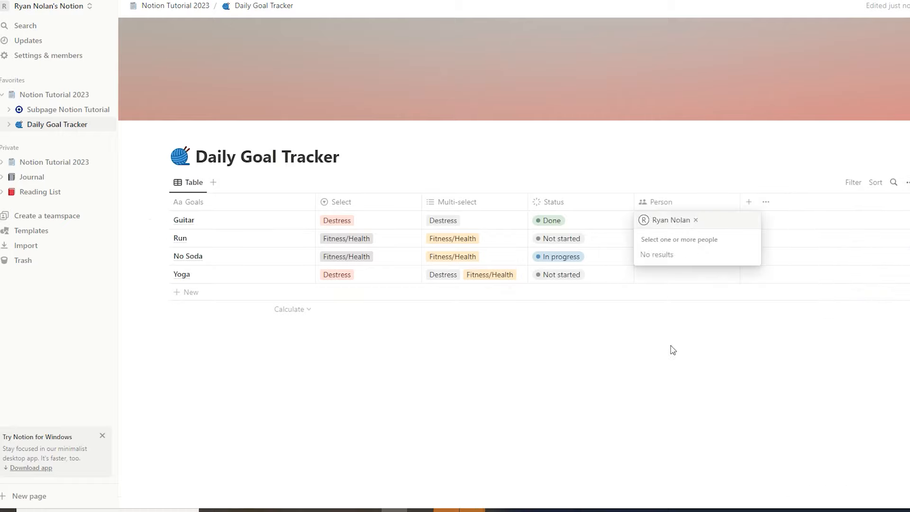
key("Escape")
left_click(669, 251)
left_click(673, 271)
key("Escape")
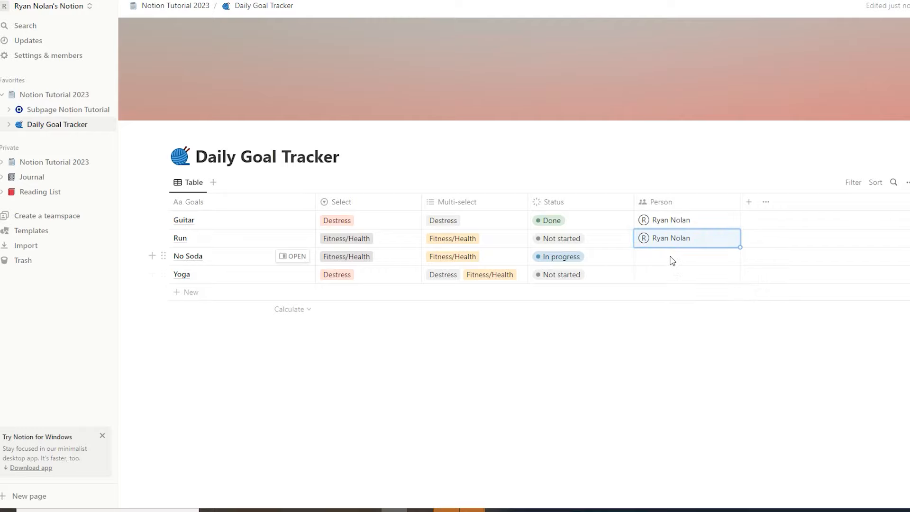
left_click(671, 260)
left_click(682, 290)
key("Escape")
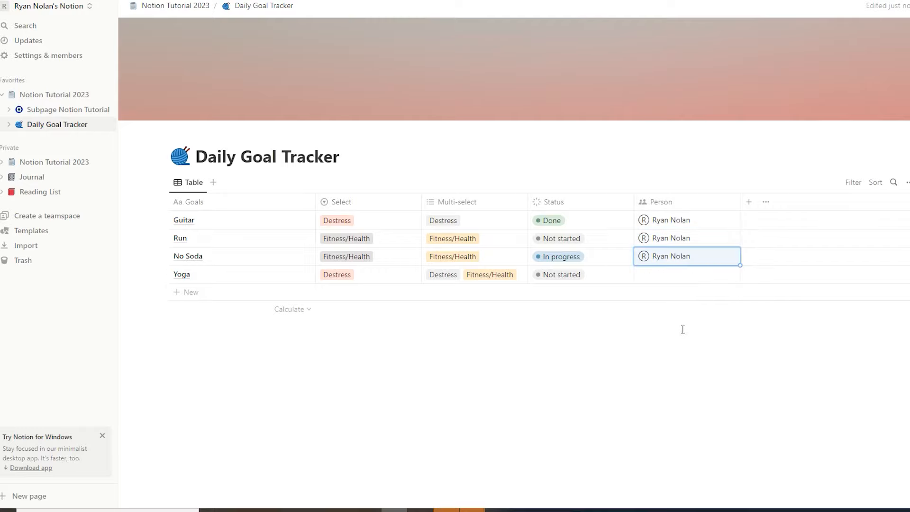
Step: Assign the workspace owner as the person for the Yoga goal
left_click(659, 273)
left_click(677, 307)
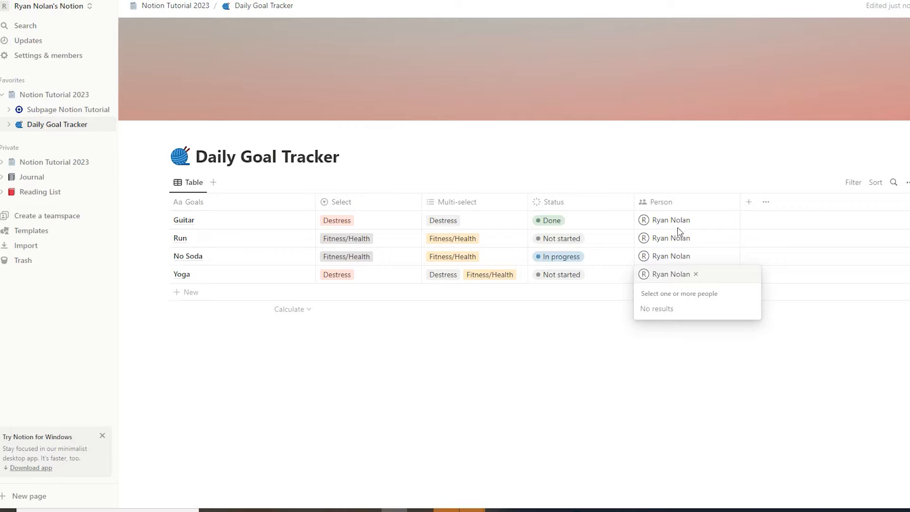
left_click(631, 406)
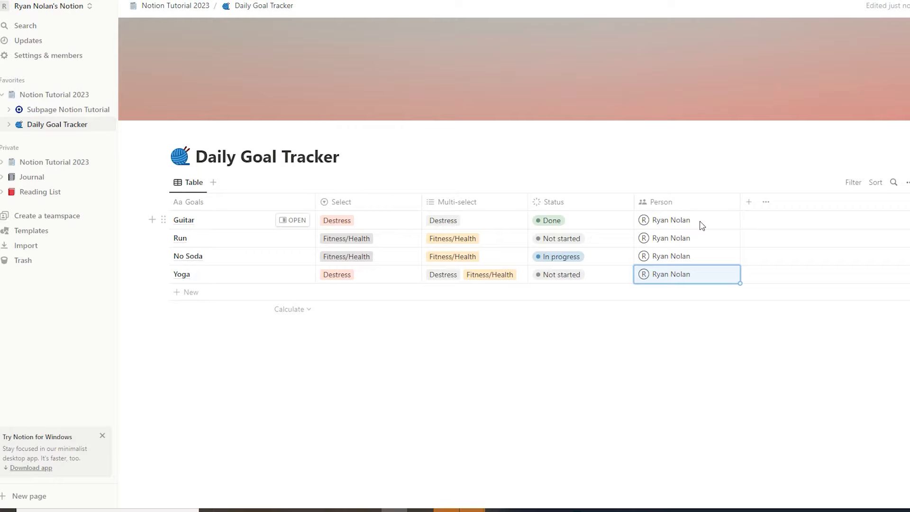
Step: Add a Checkbox property with its default name to the Daily Goal Tracker table
left_click(750, 203)
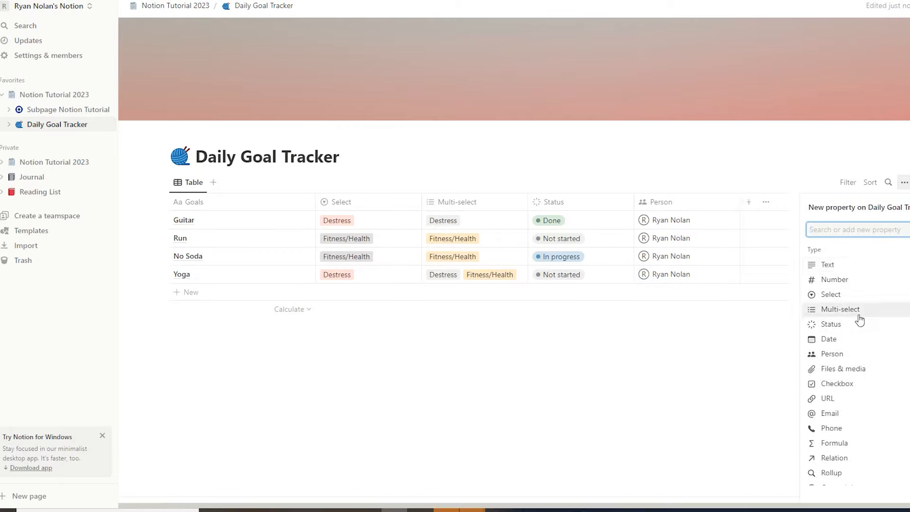
left_click(860, 389)
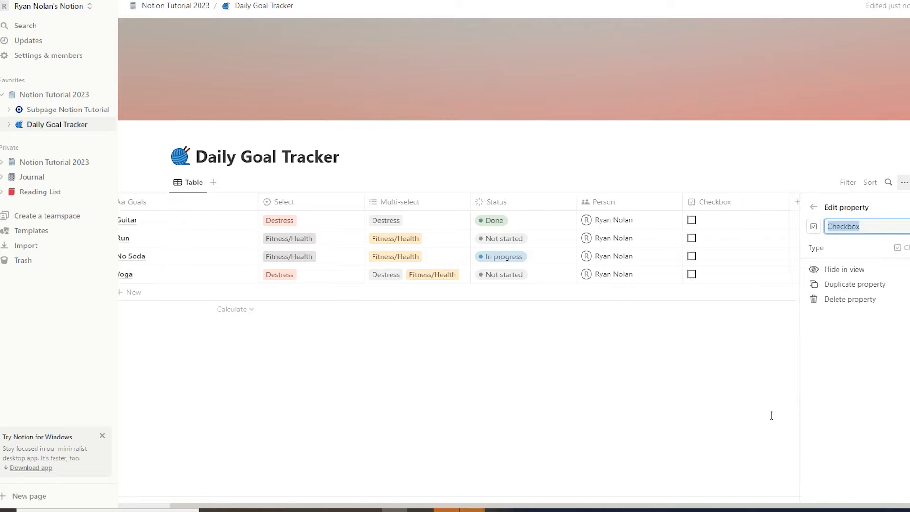
key("Escape")
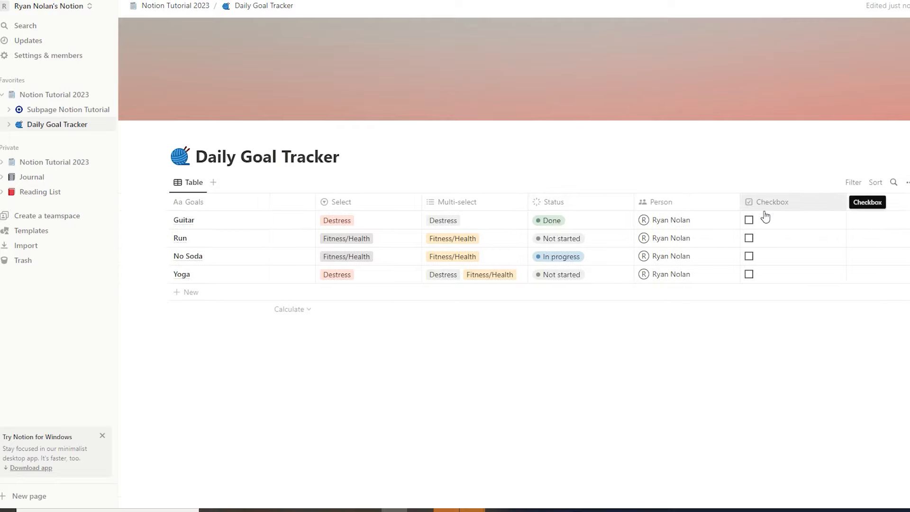
Step: Try marking the Guitar goal's checkbox as checked, and uncheck it again
left_click(749, 221)
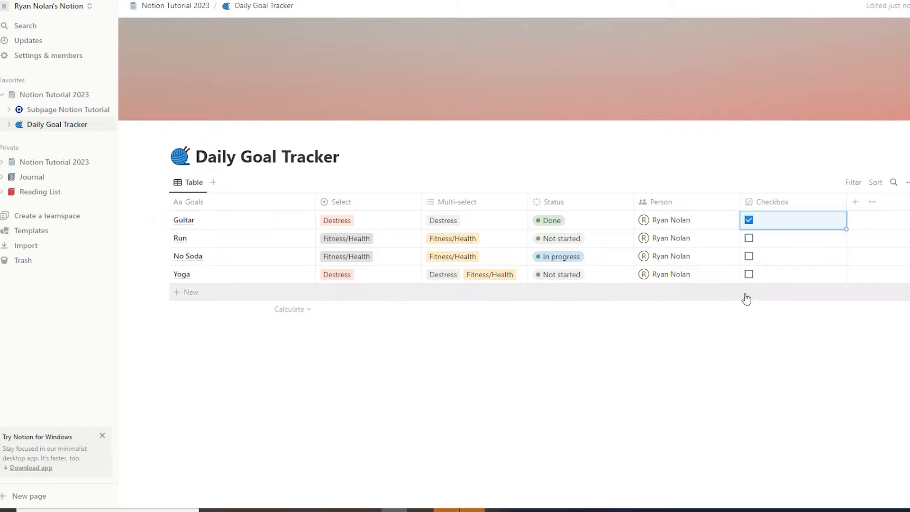
left_click(749, 220)
left_click(710, 443)
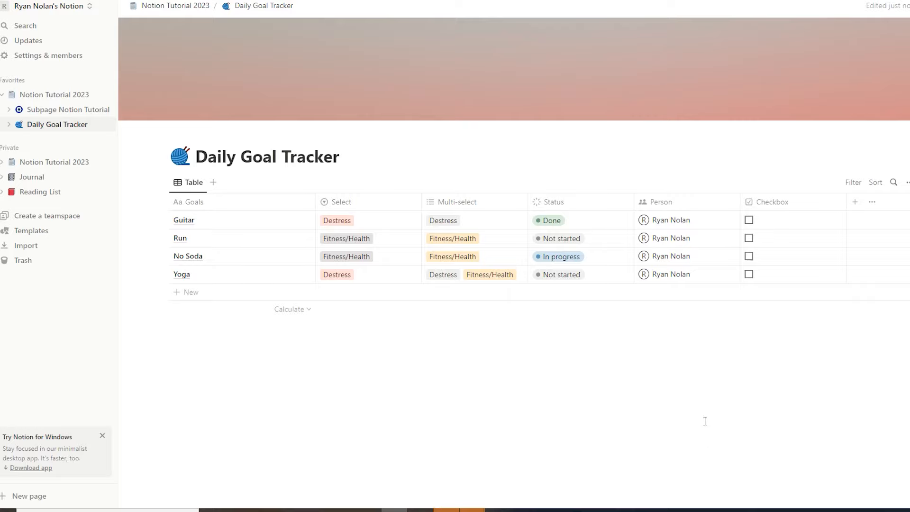
left_click(856, 202)
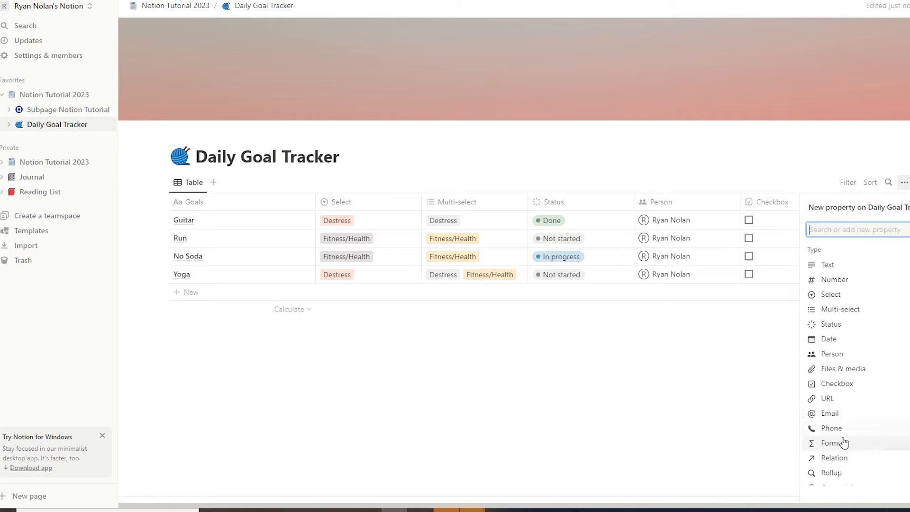
scroll(853, 450, "down", 1)
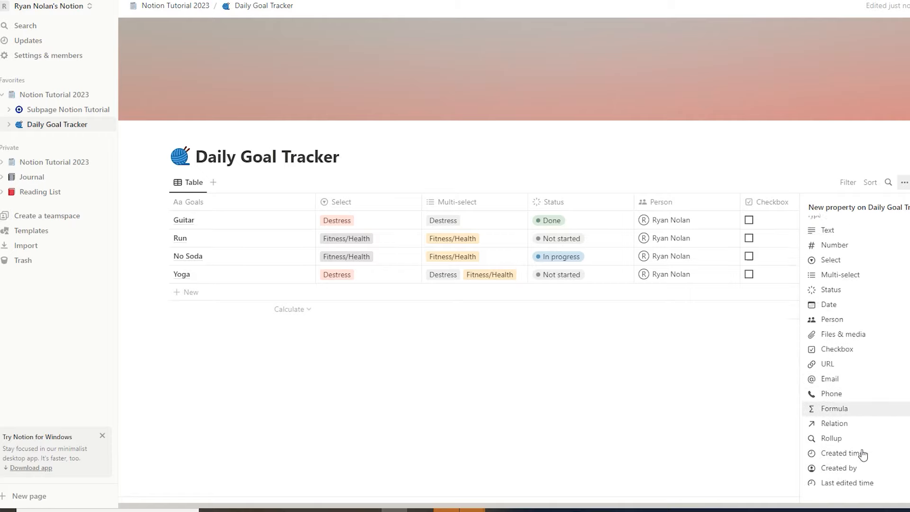
left_click(737, 400)
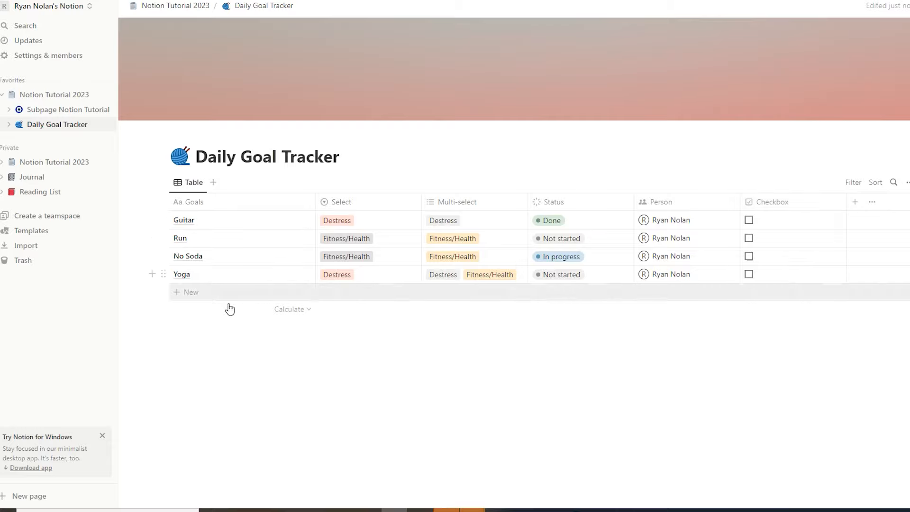
Step: Reorder the columns so Checkbox and Status directly follow Goals, and check the Guitar goal's checkbox
left_click_drag(764, 201, 318, 205)
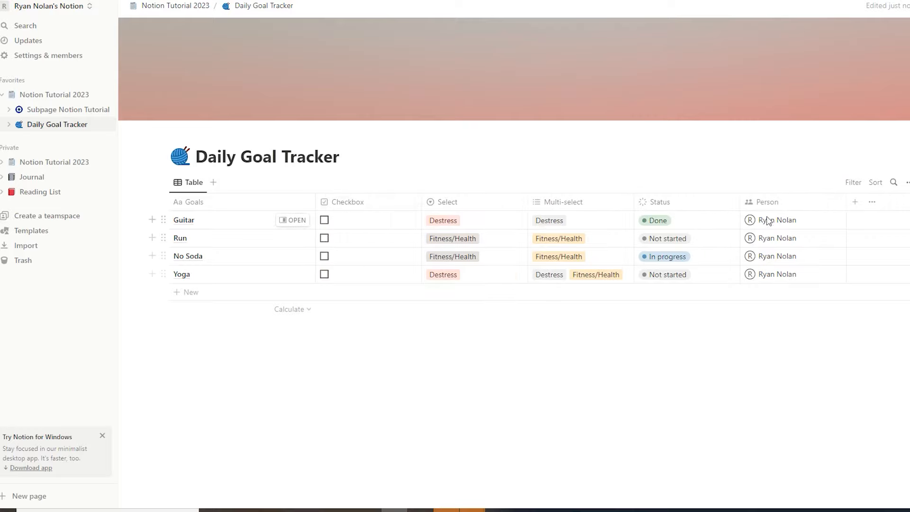
left_click_drag(656, 203, 445, 214)
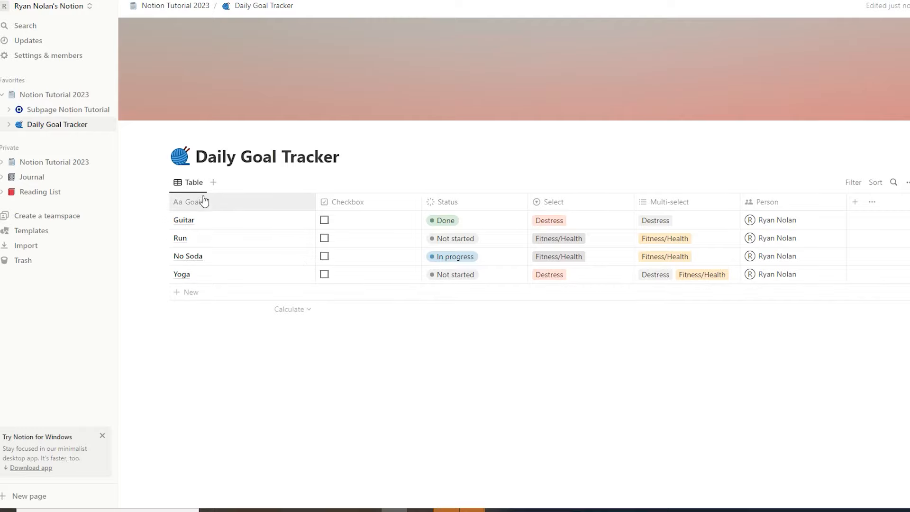
left_click(325, 220)
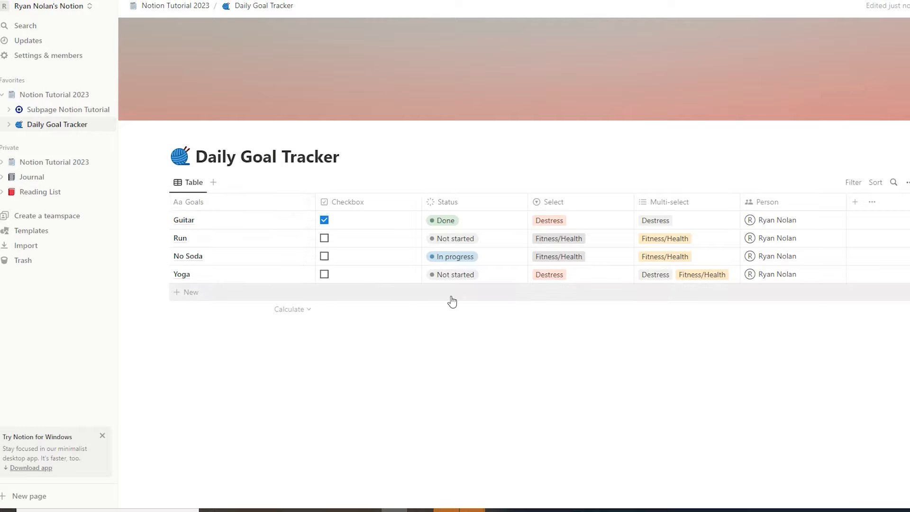
Step: Check the No Soda goal's checkbox and set its status to Done
left_click(877, 183)
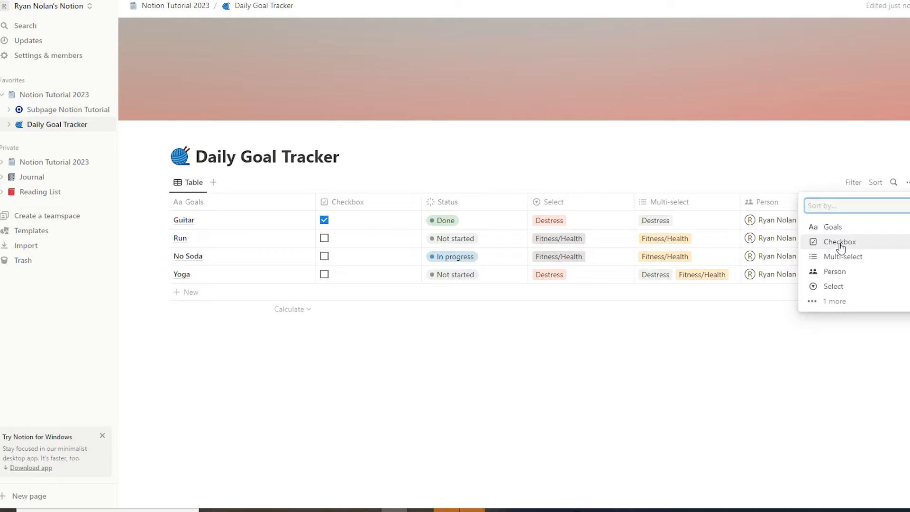
left_click(747, 374)
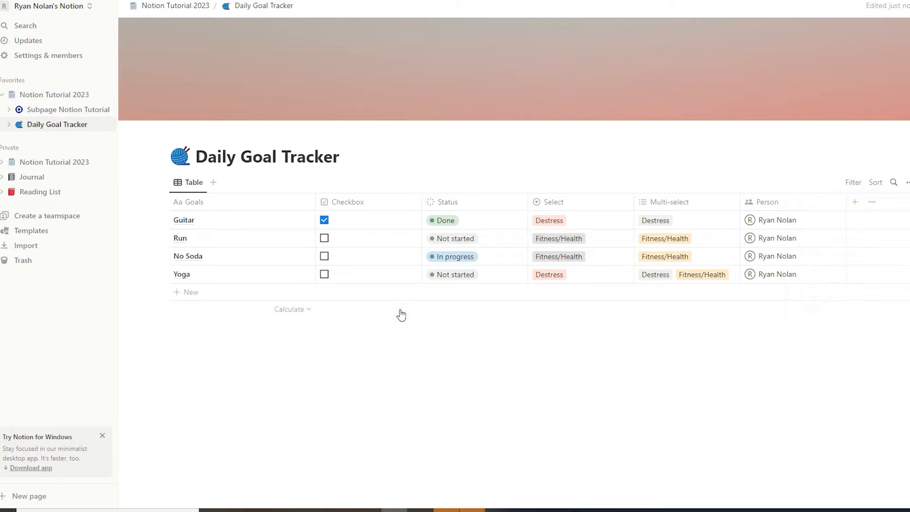
left_click(328, 258)
left_click(473, 260)
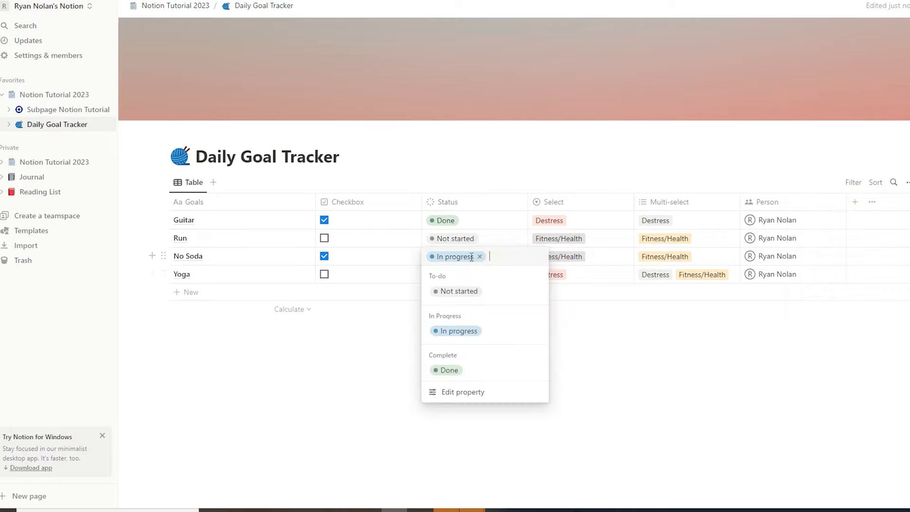
left_click(448, 370)
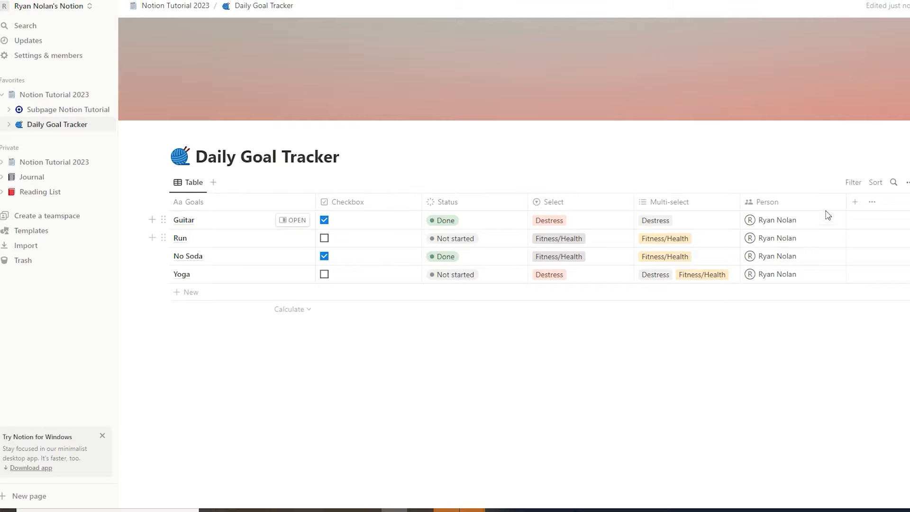
Step: Sort the Daily Goal Tracker table by the Checkbox property in ascending order
left_click(876, 185)
left_click(846, 243)
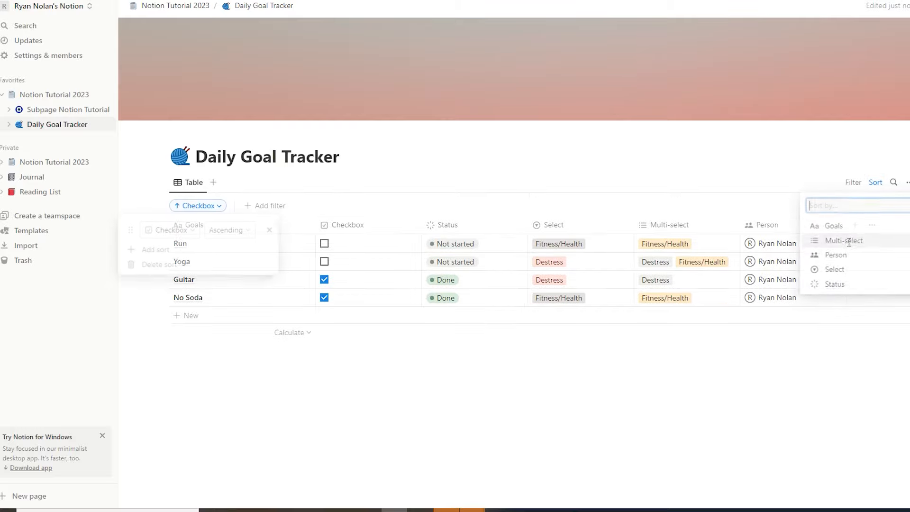
left_click(538, 398)
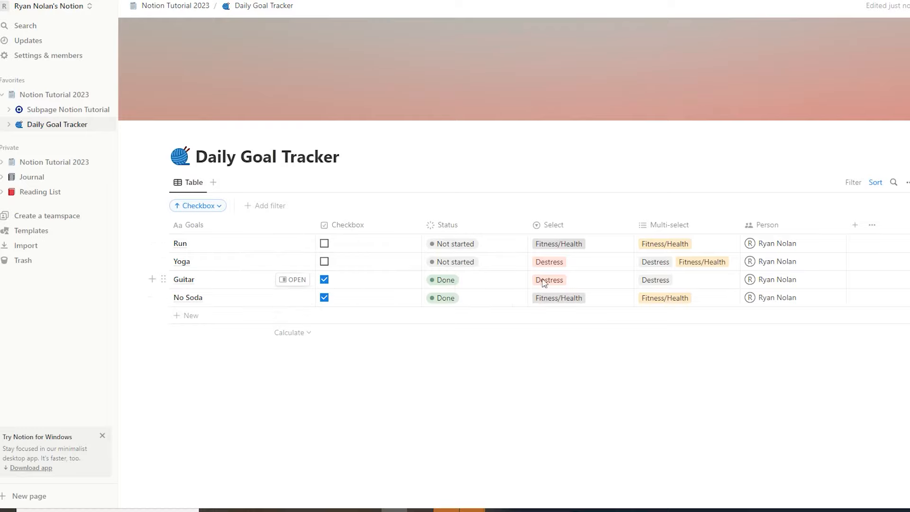
Step: Change the Checkbox sort to descending, and delete the table's sort by Select
left_click(180, 208)
left_click(229, 230)
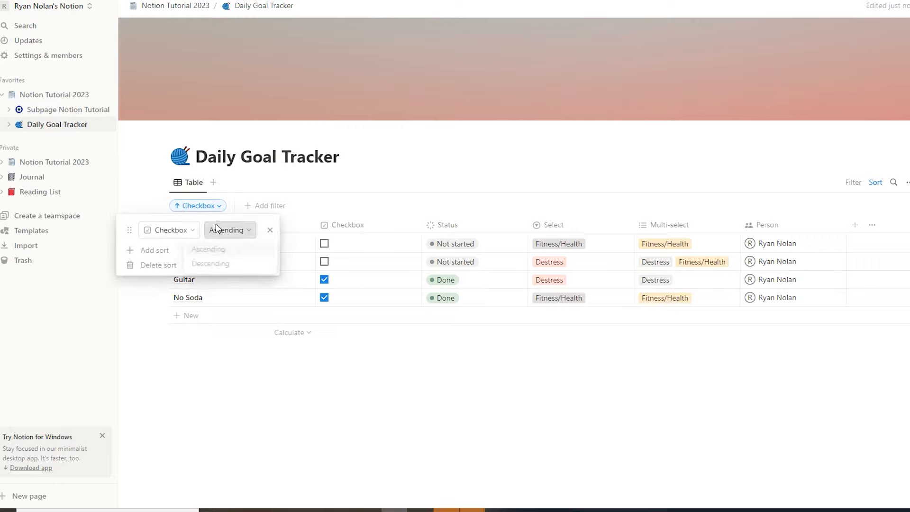
left_click(223, 266)
left_click(339, 389)
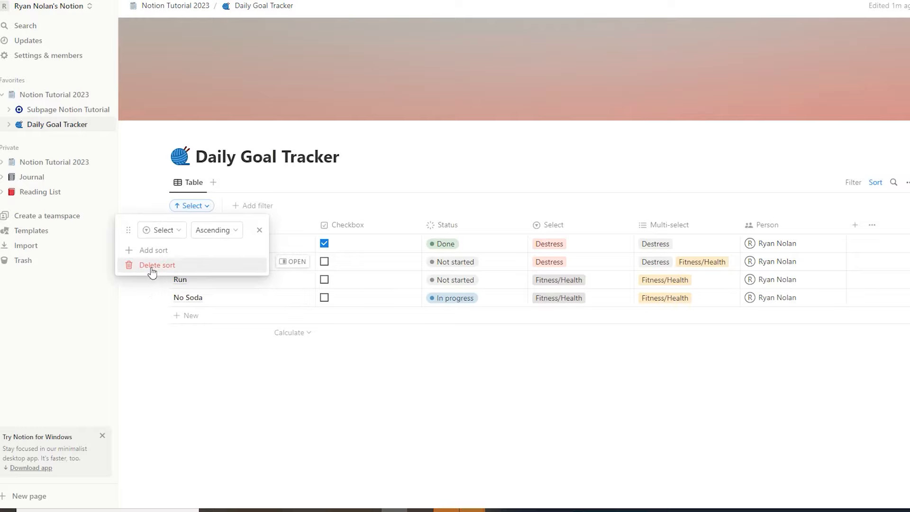
left_click(151, 266)
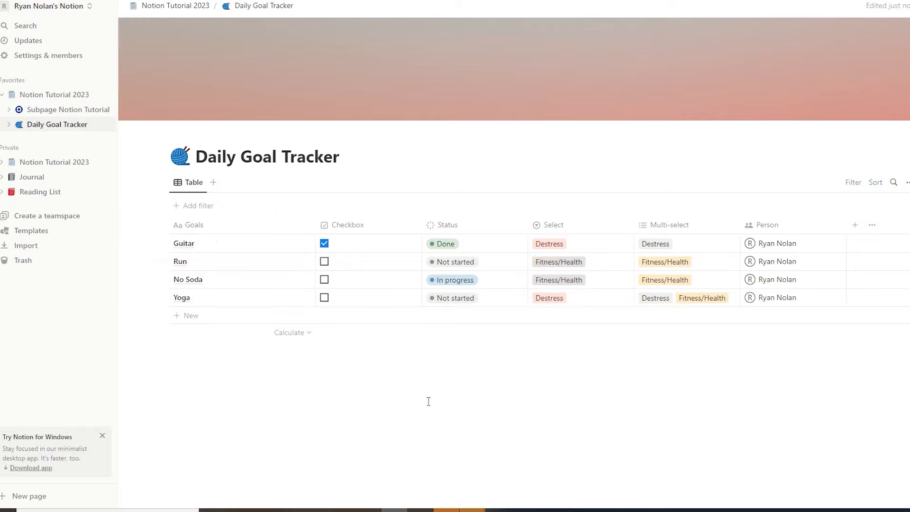
Step: Add a filter on the Checkbox property that shows only Checked goals
left_click(855, 183)
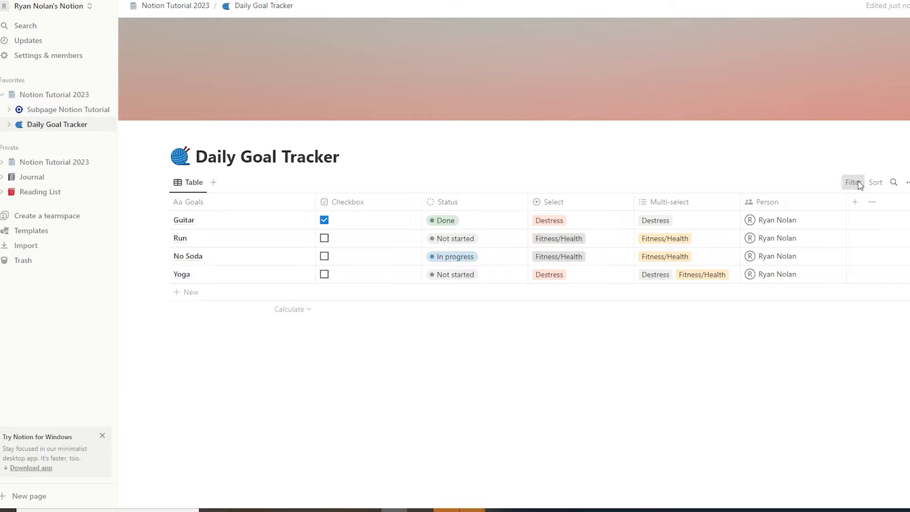
left_click(859, 184)
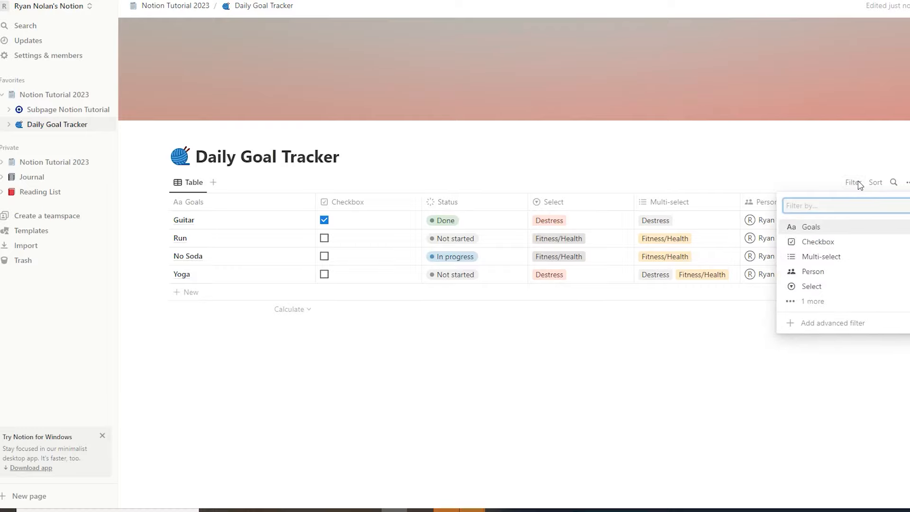
left_click(831, 247)
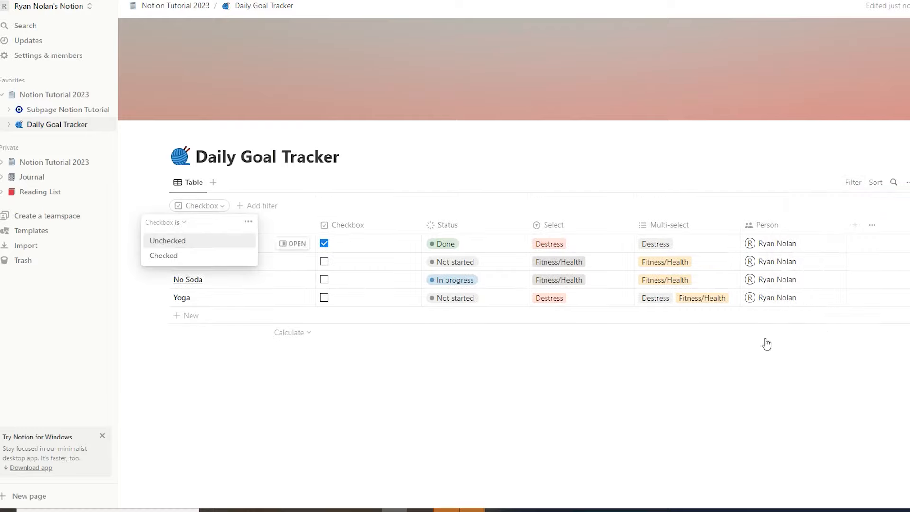
left_click(175, 260)
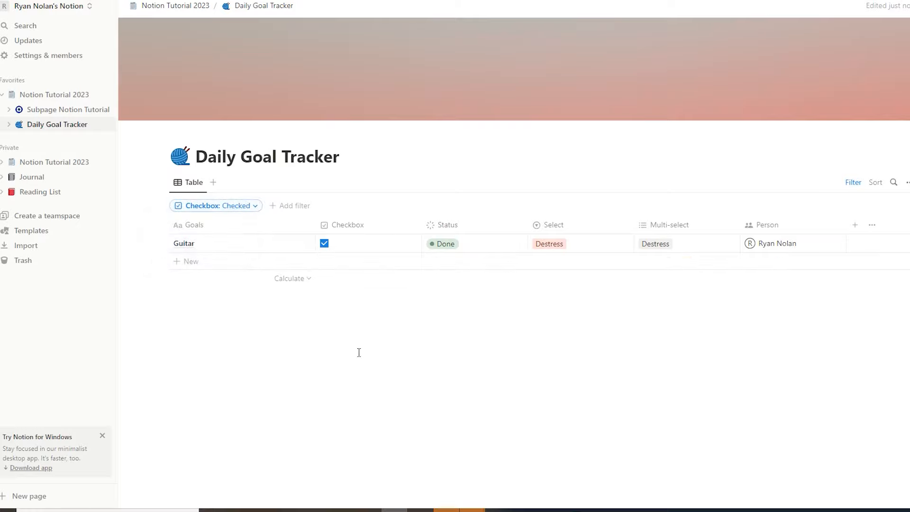
Step: Switch the Checkbox filter to Unchecked, and set it back to Checked
left_click(228, 206)
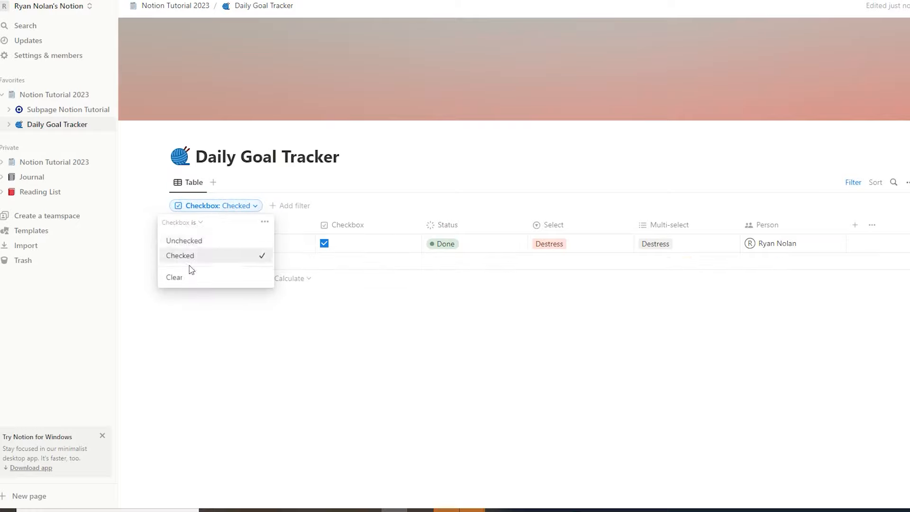
left_click(195, 241)
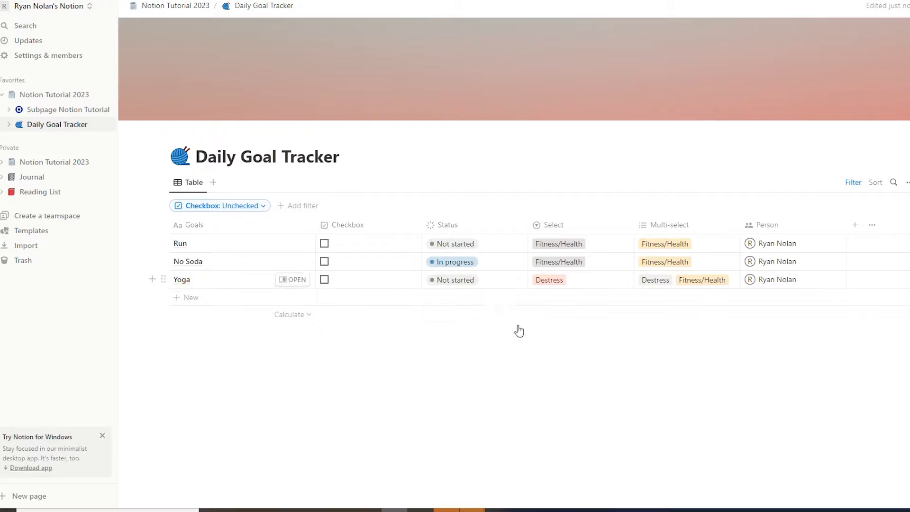
left_click(235, 209)
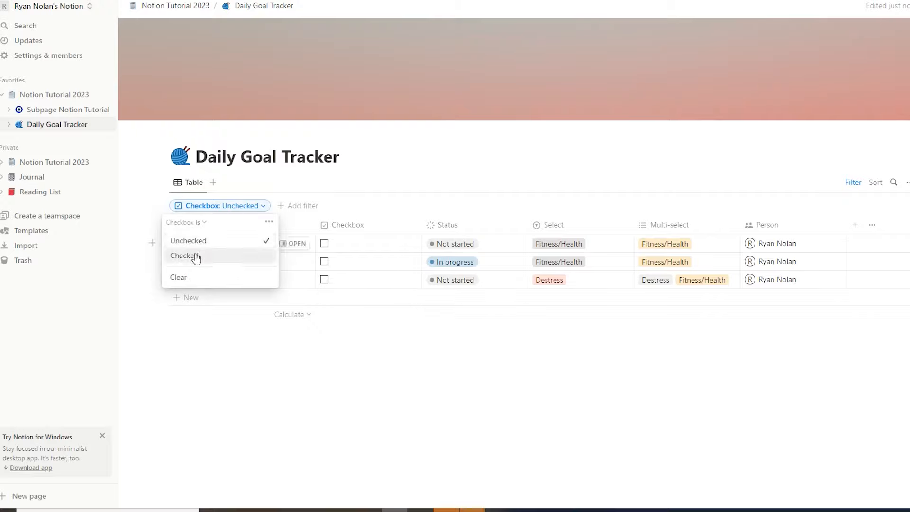
left_click(195, 256)
Step: Clear the value of the Checkbox filter
left_click(217, 206)
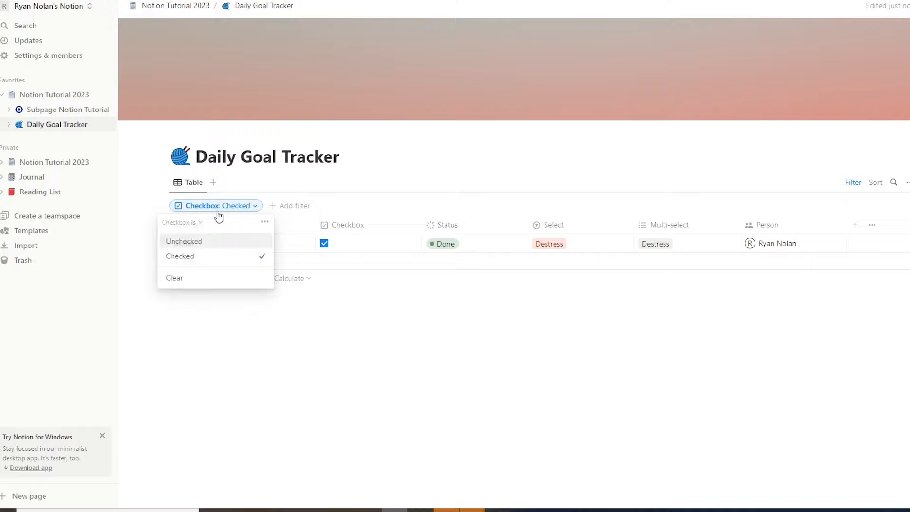
left_click(190, 278)
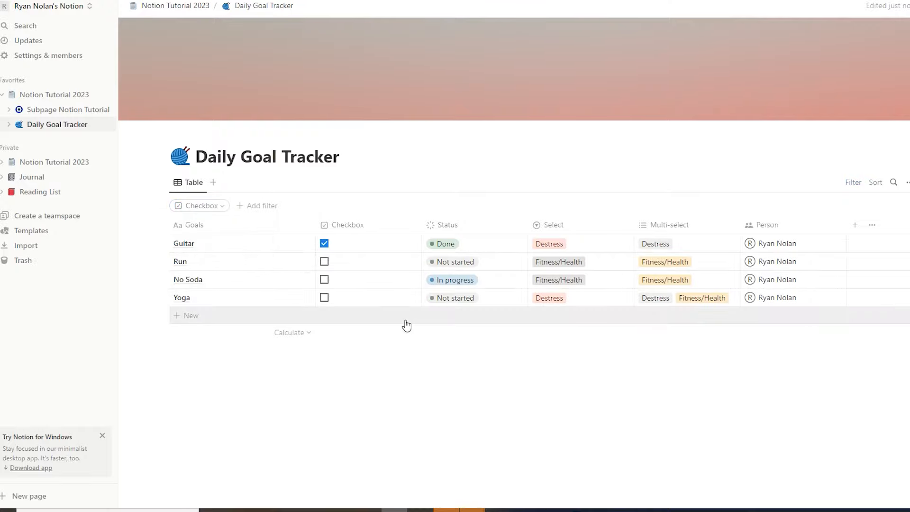
Step: Duplicate the Table view and rename the copy as Unfiltered
left_click(189, 186)
left_click(216, 262)
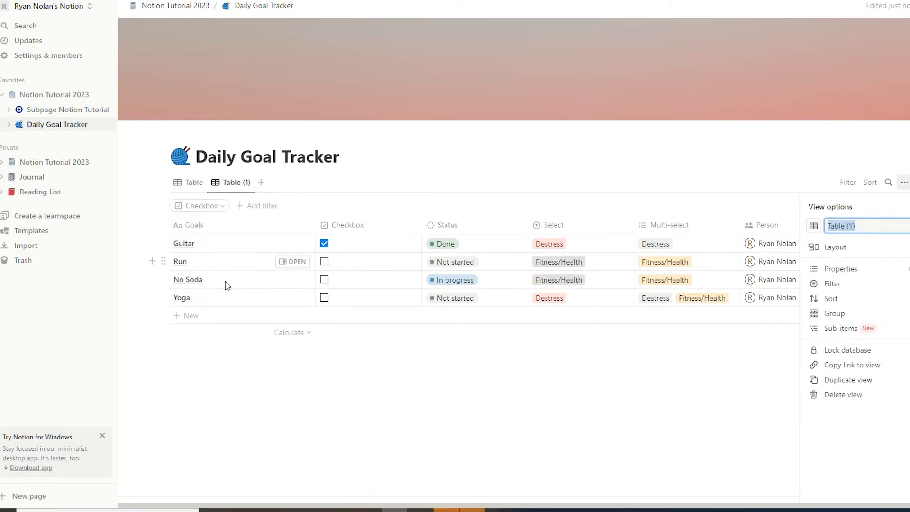
left_click(236, 186)
left_click(235, 186)
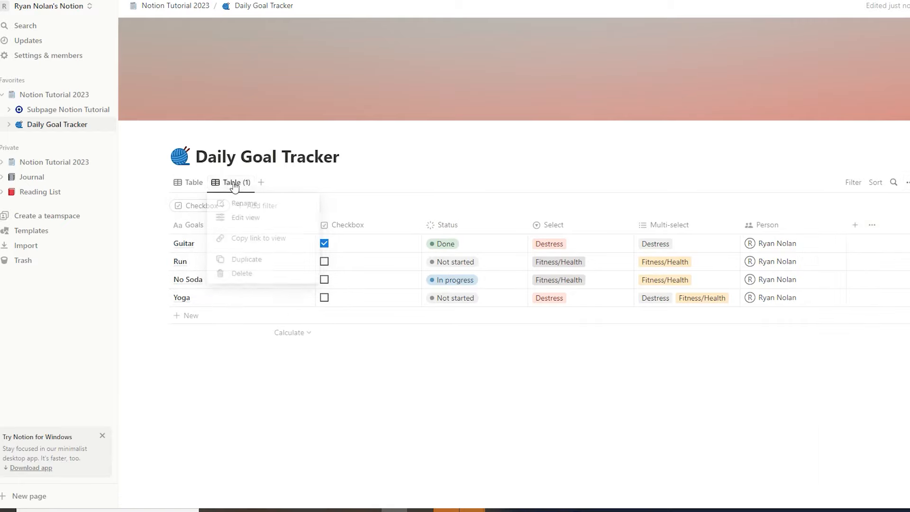
left_click(235, 185)
left_click(247, 205)
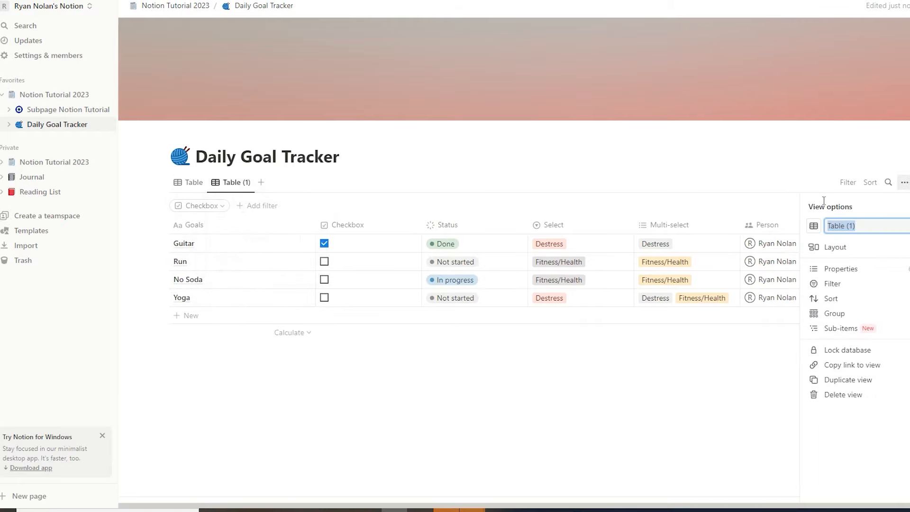
type("Unfiltered")
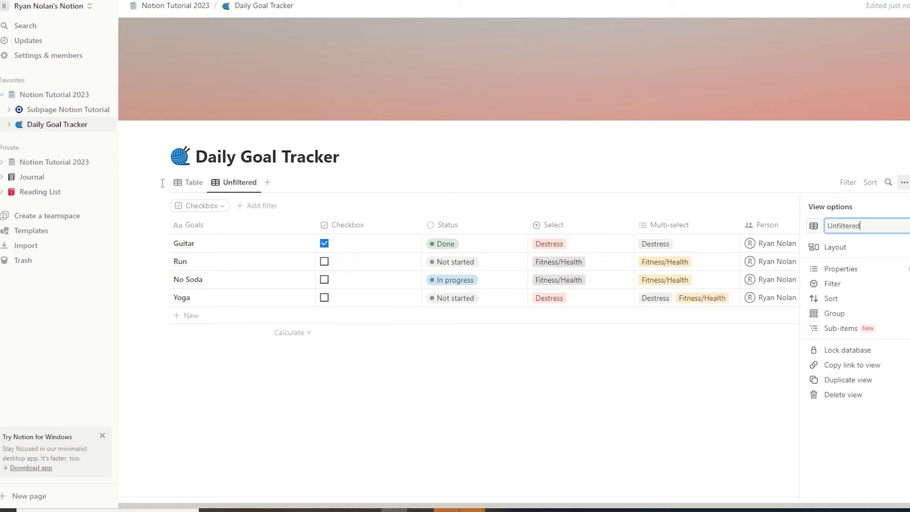
Step: Rename the original Table view of the goal tracker as Filtered
left_click(188, 183)
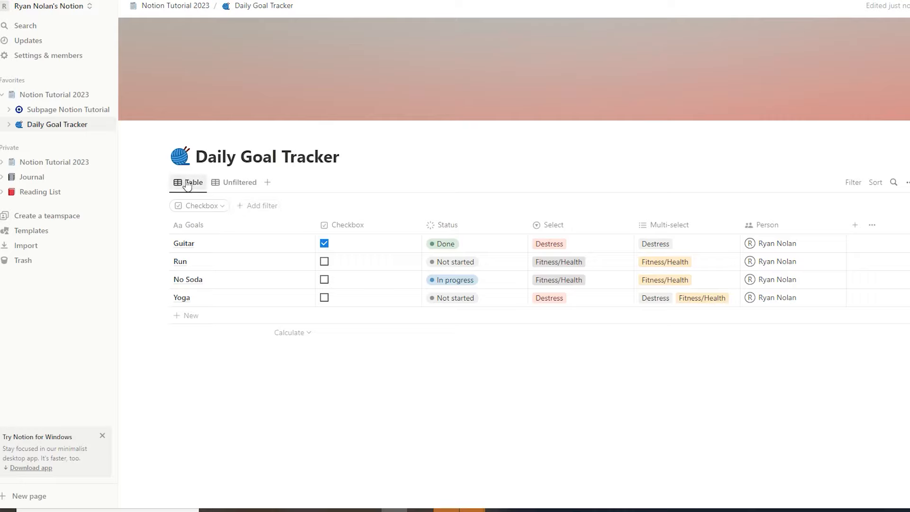
left_click(188, 184)
left_click(206, 217)
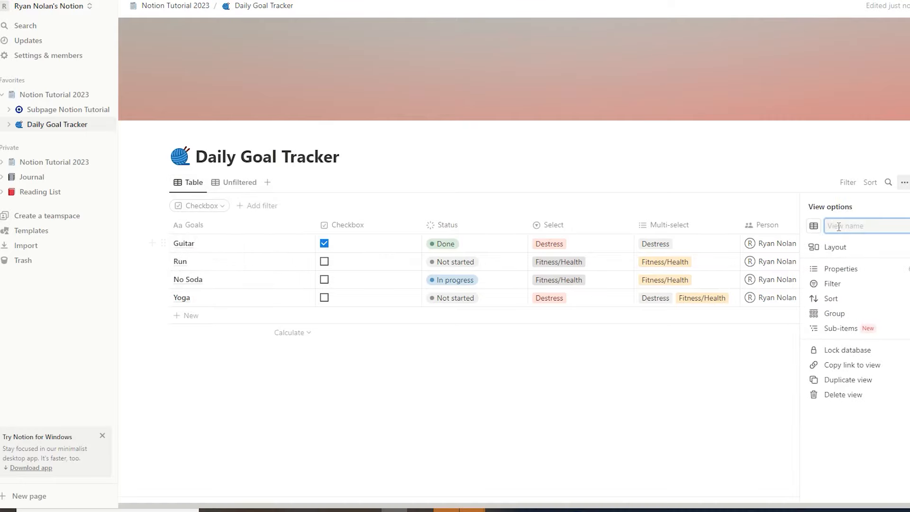
type("Filtered")
left_click(537, 152)
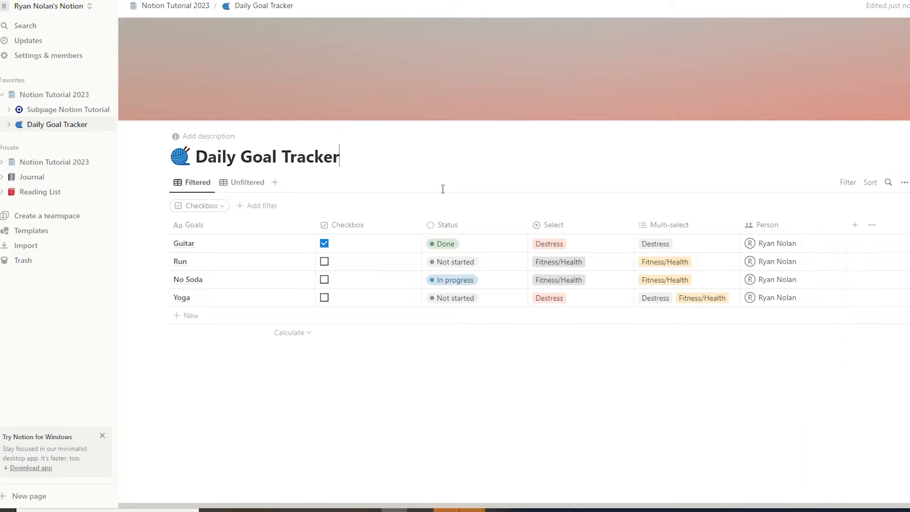
Step: Set the Filtered view's Checkbox filter to Checked and compare it with the Unfiltered view
left_click(202, 207)
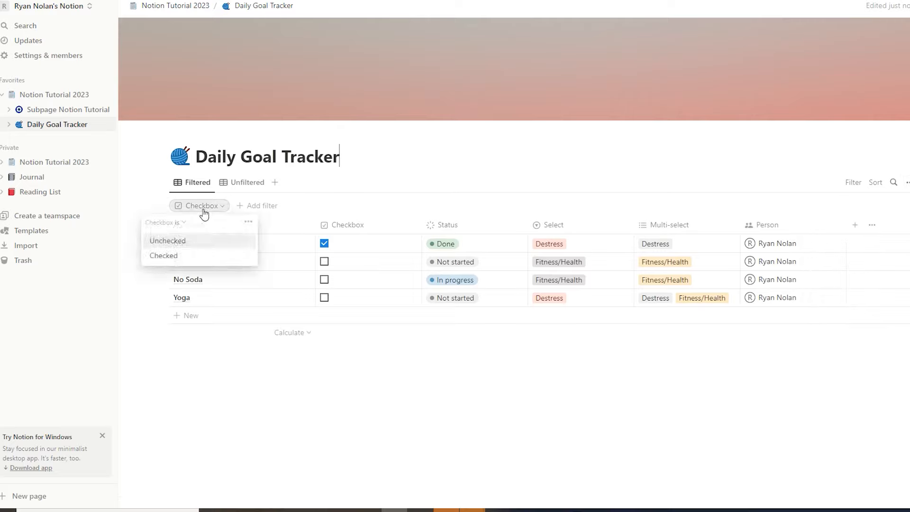
left_click(173, 256)
left_click(435, 181)
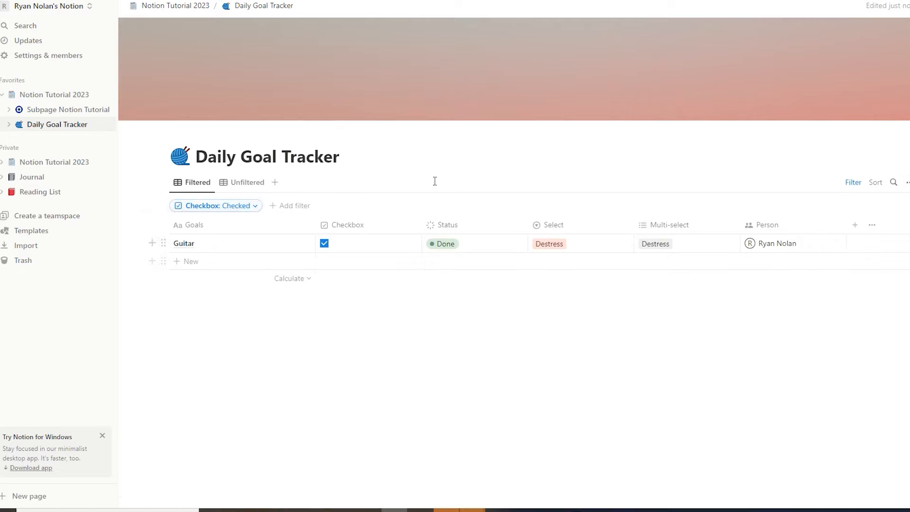
left_click(246, 186)
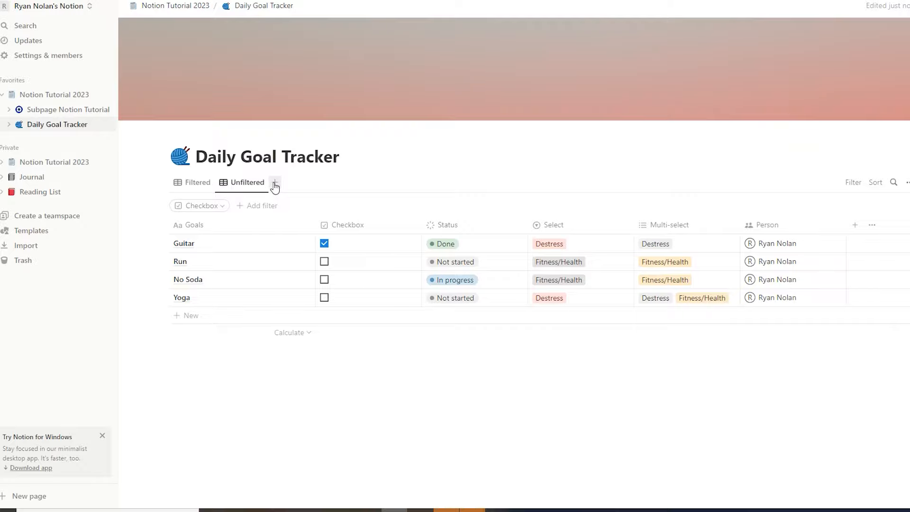
left_click(203, 187)
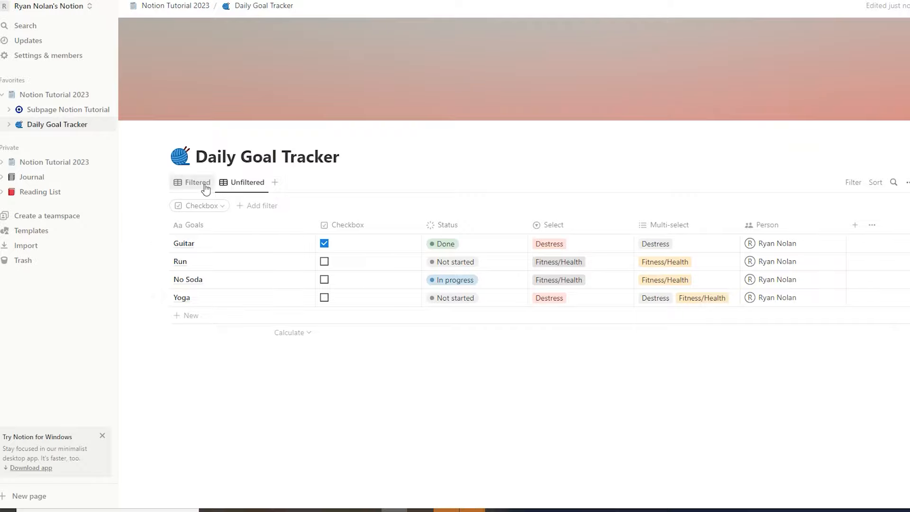
Step: Delete the Unfiltered view from the database
right_click(243, 186)
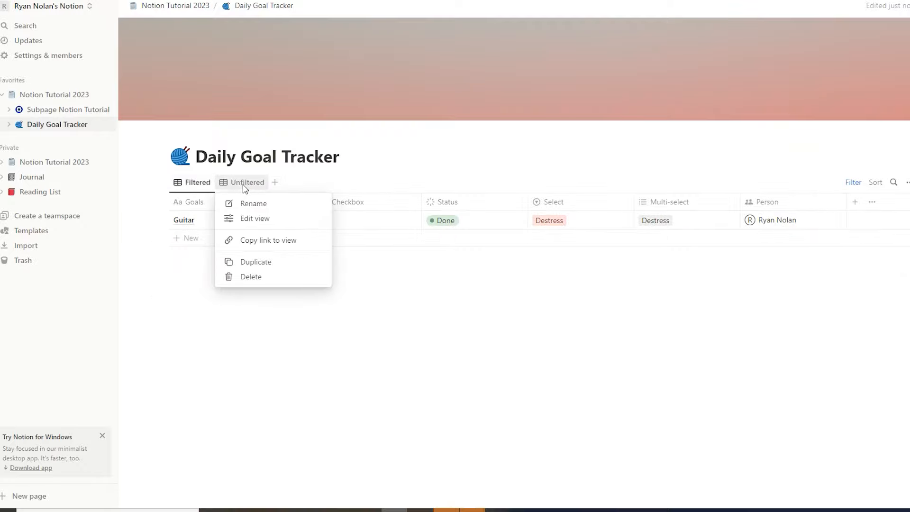
left_click(268, 278)
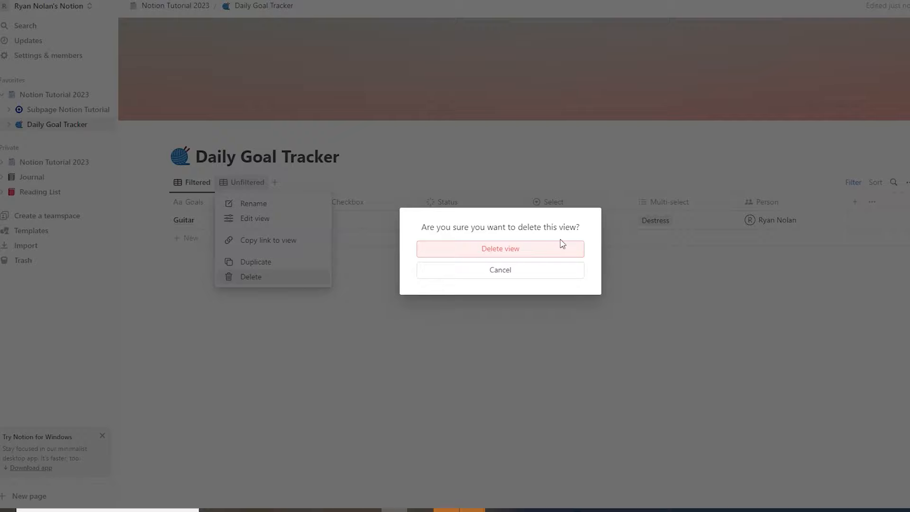
left_click(501, 249)
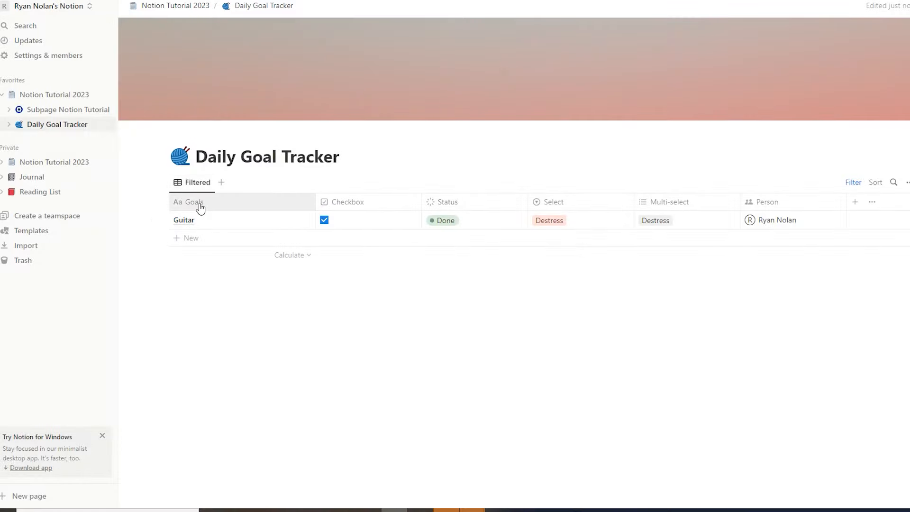
Step: Clear the Checked value from the Filtered view's Checkbox filter
left_click(852, 183)
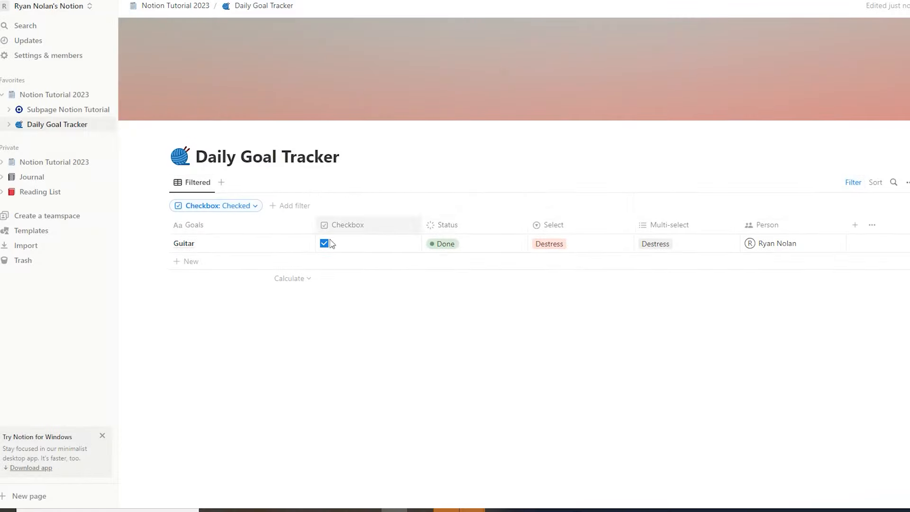
left_click(246, 206)
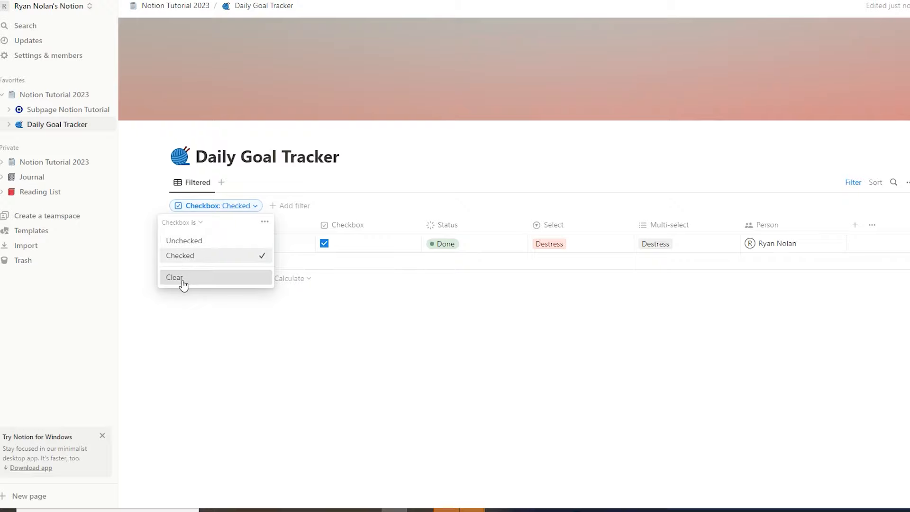
left_click(185, 278)
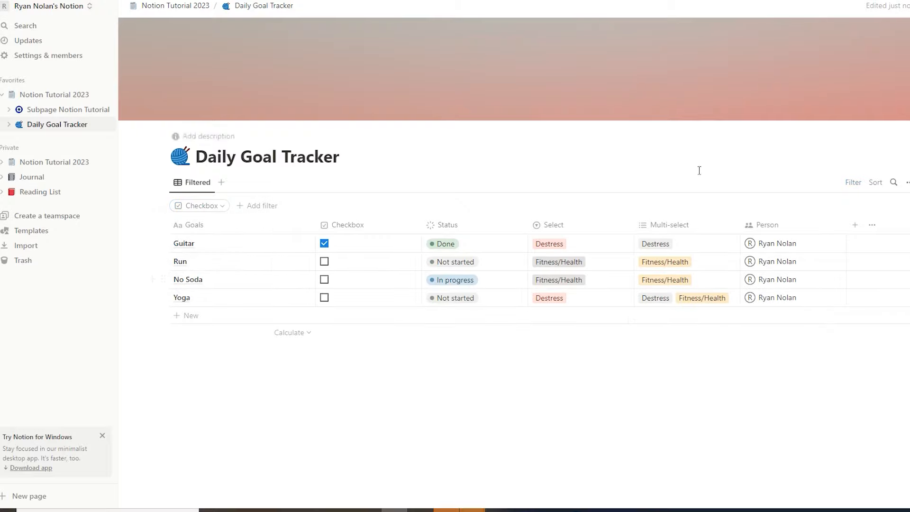
Step: Add a Date property to the goal table, keeping its default name
left_click(854, 225)
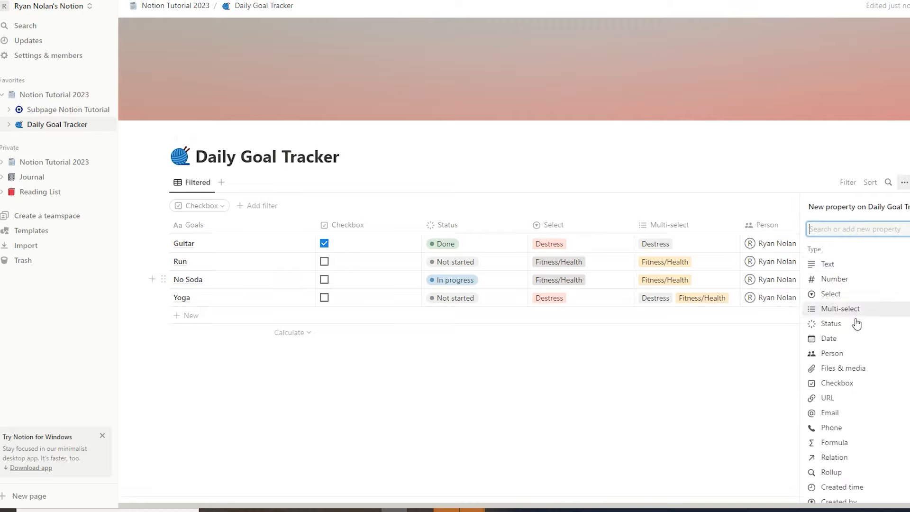
left_click(827, 339)
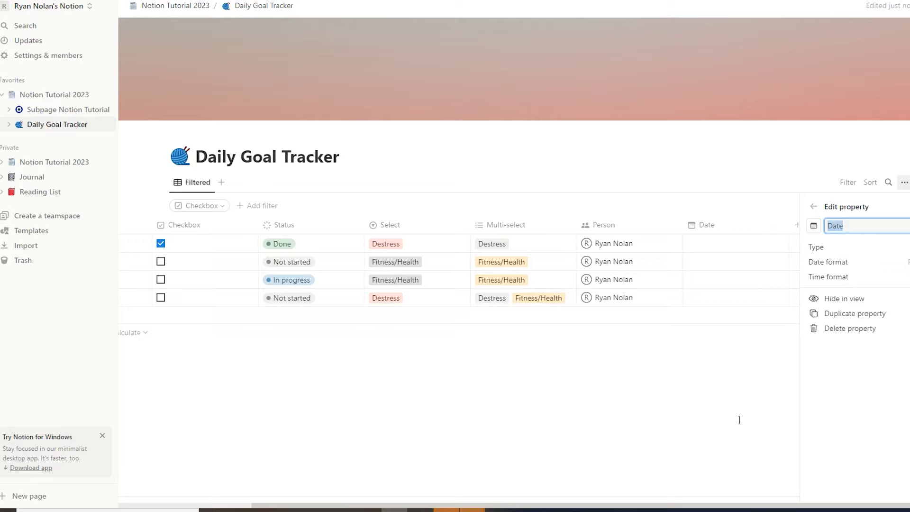
left_click(679, 431)
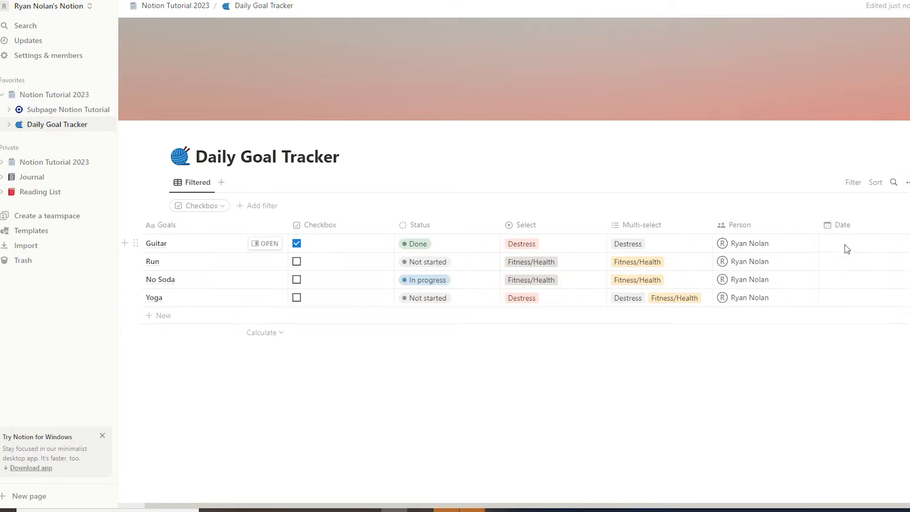
Step: Set the Date to December 26, 2022 for Guitar, Run and No Soda, and to December 27, 2022 for Yoga
left_click(880, 242)
left_click(859, 349)
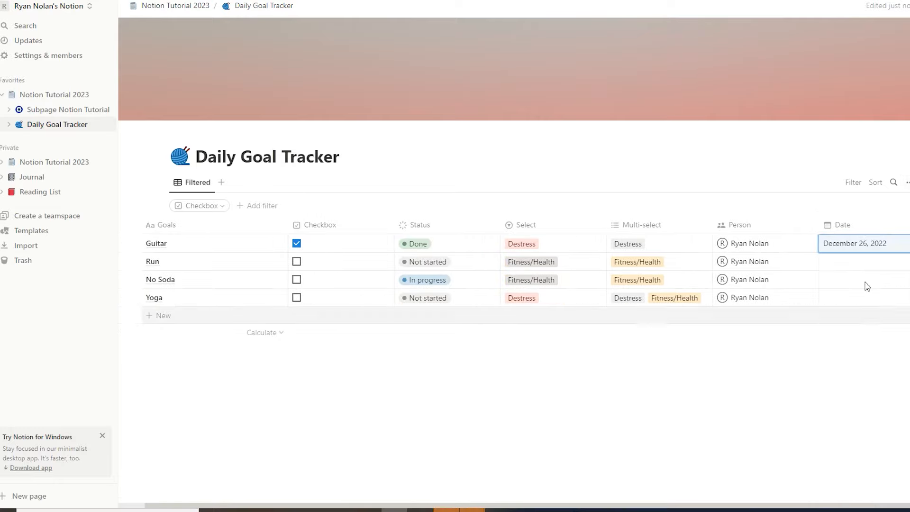
left_click(855, 245)
left_click(857, 348)
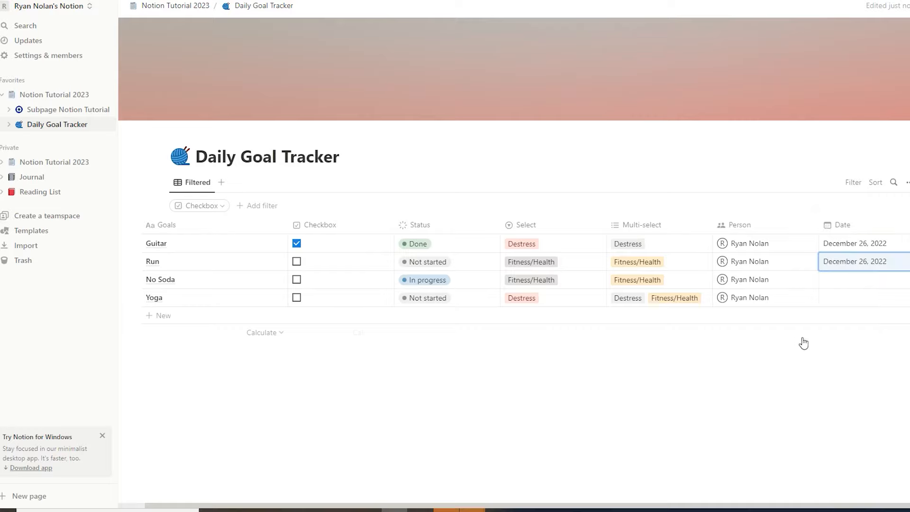
left_click(837, 285)
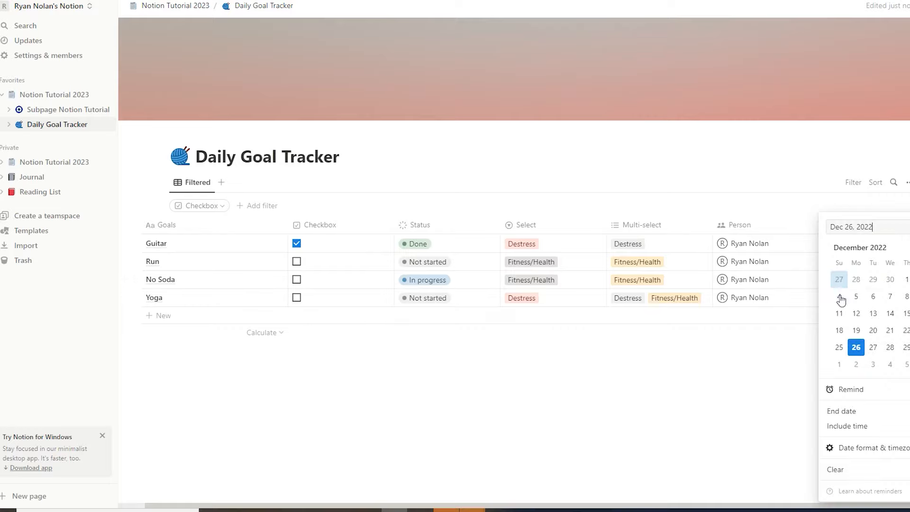
left_click(751, 377)
left_click(870, 297)
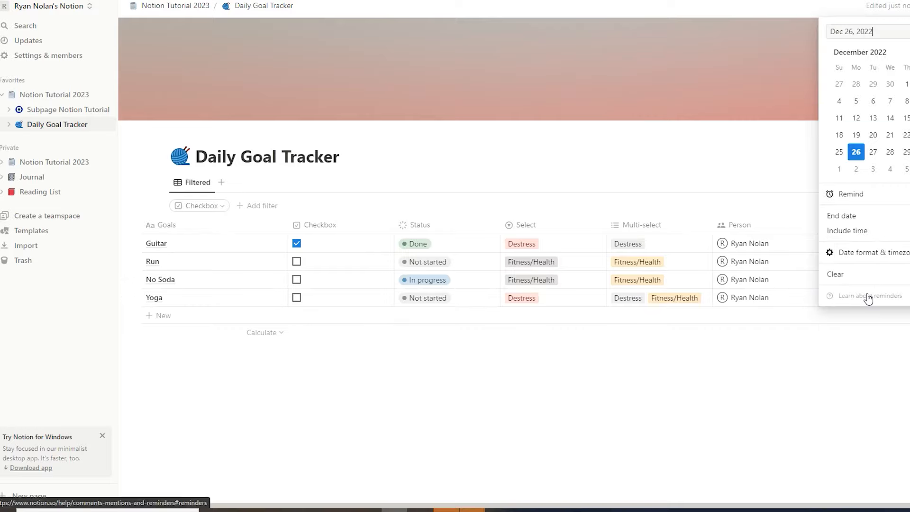
left_click(874, 152)
left_click(716, 365)
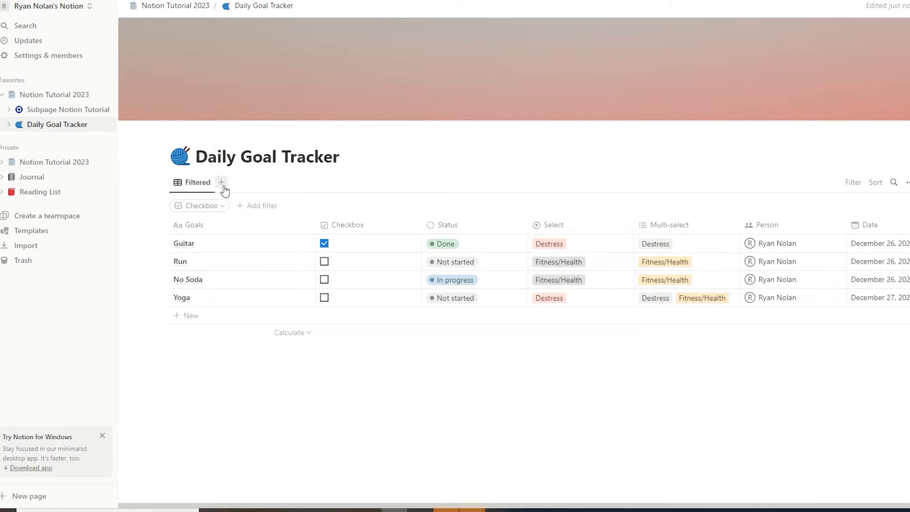
Step: Add a Board view to the database and compare it with the Filtered table
left_click(222, 184)
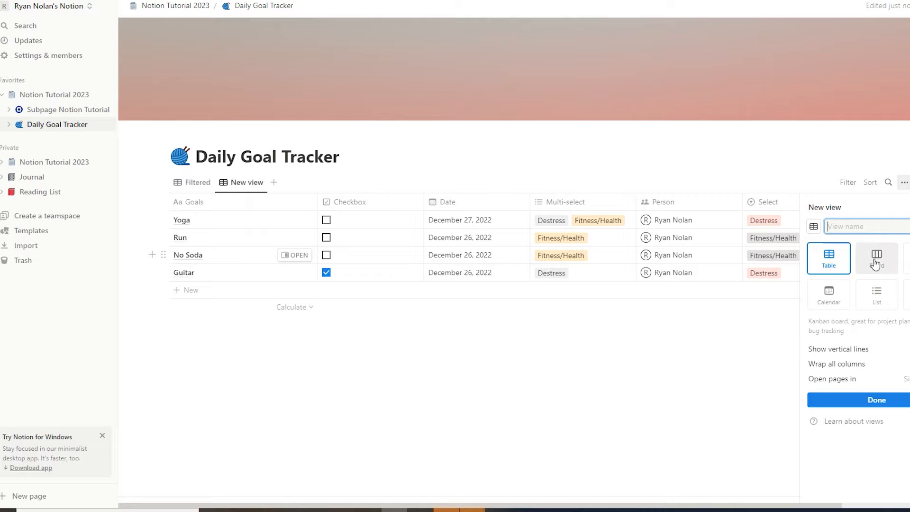
left_click(877, 260)
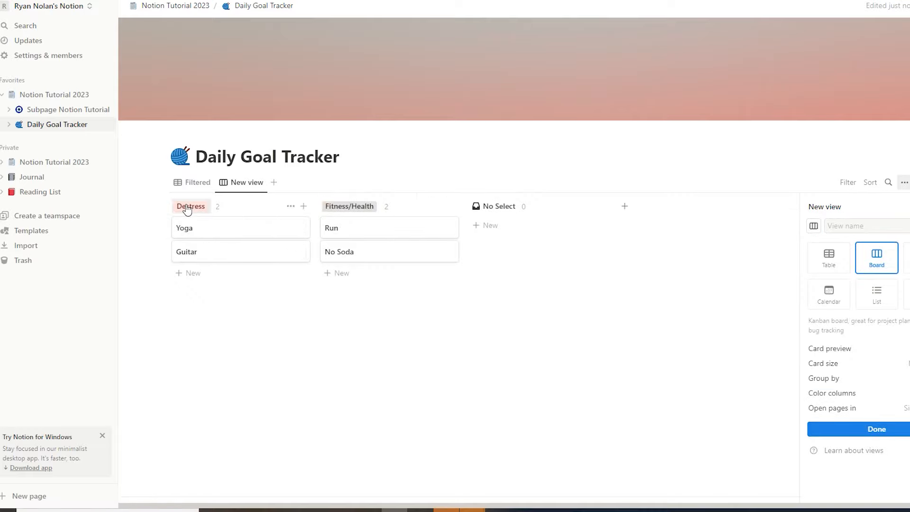
left_click(192, 182)
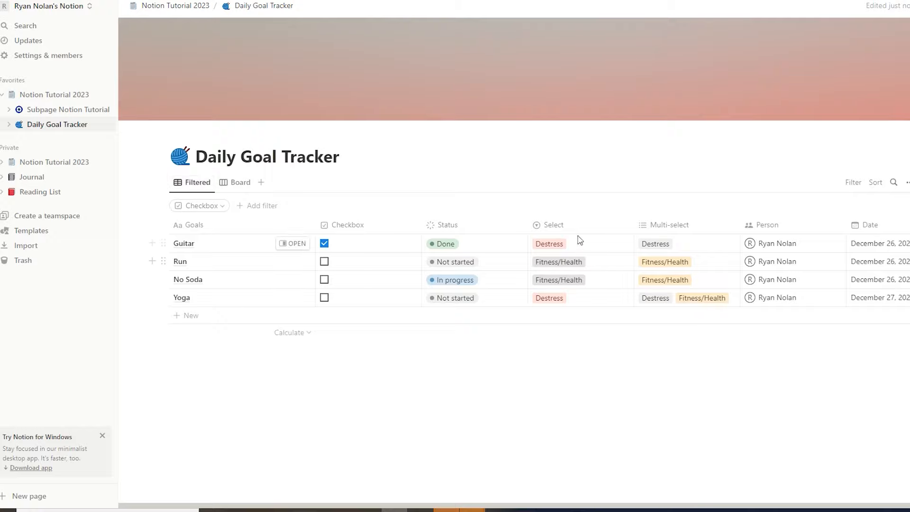
left_click(237, 182)
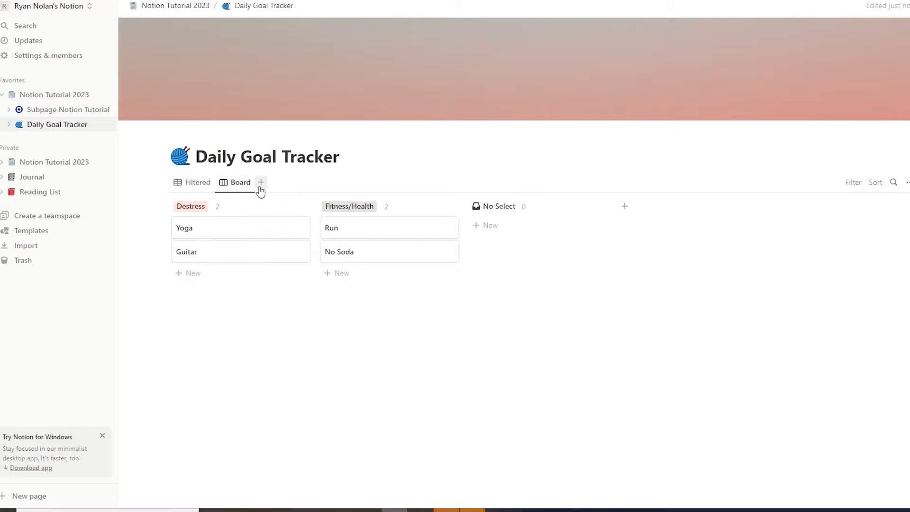
Step: Add a Timeline view to the goal tracker database
left_click(261, 183)
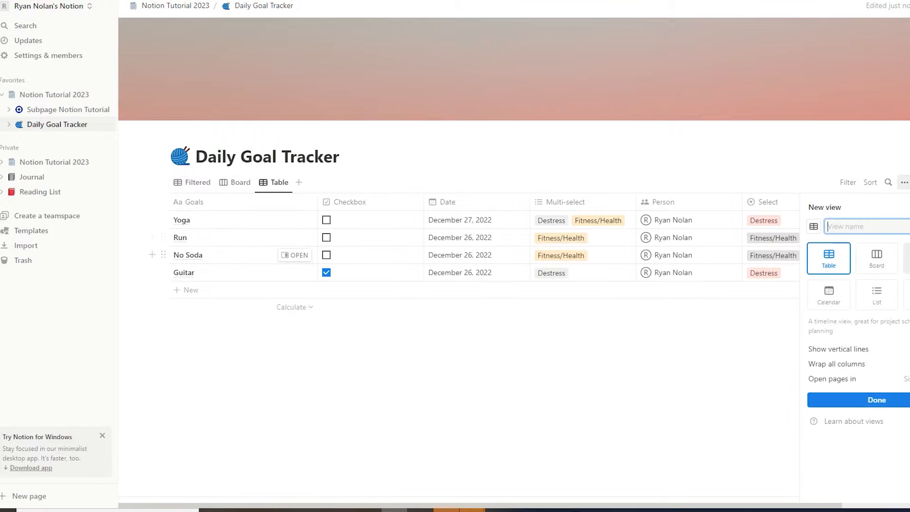
left_click(906, 258)
left_click(685, 412)
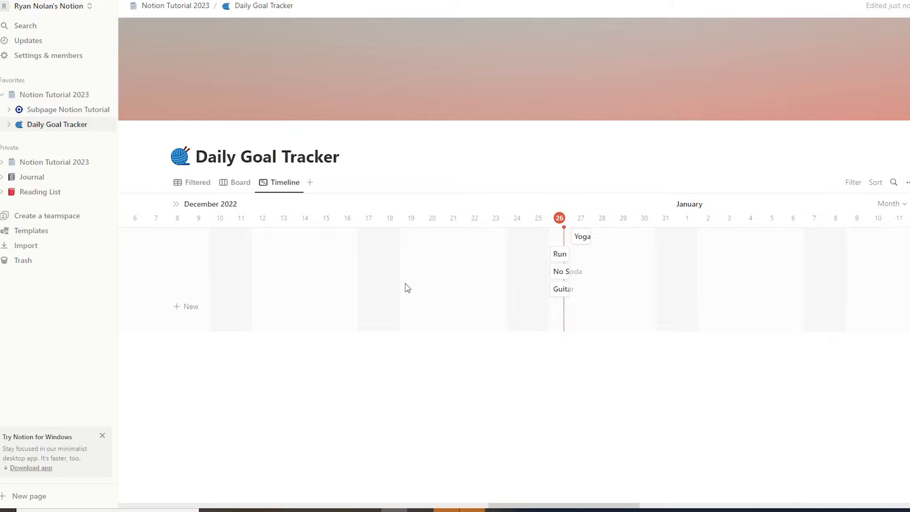
Step: Give Guitar's date an end date of December 30, 2022 in the Filtered table, and check it in the Timeline view
left_click(192, 183)
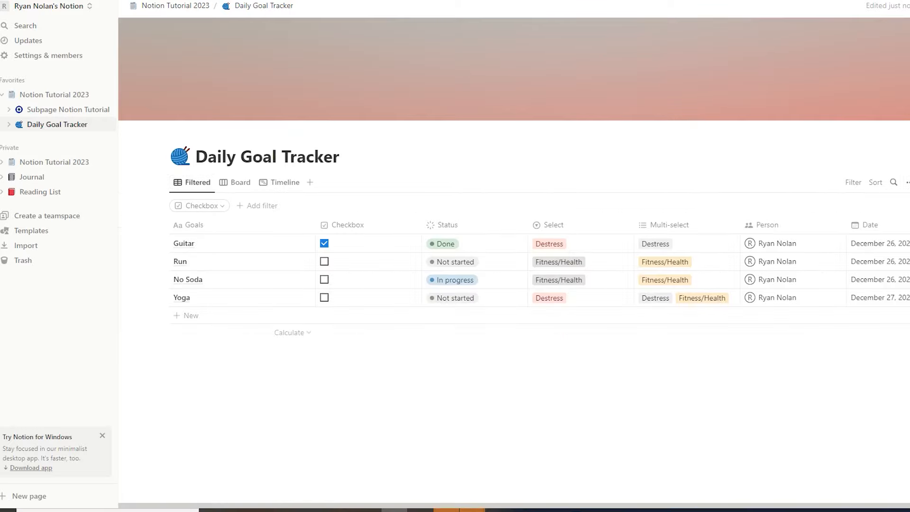
left_click(888, 243)
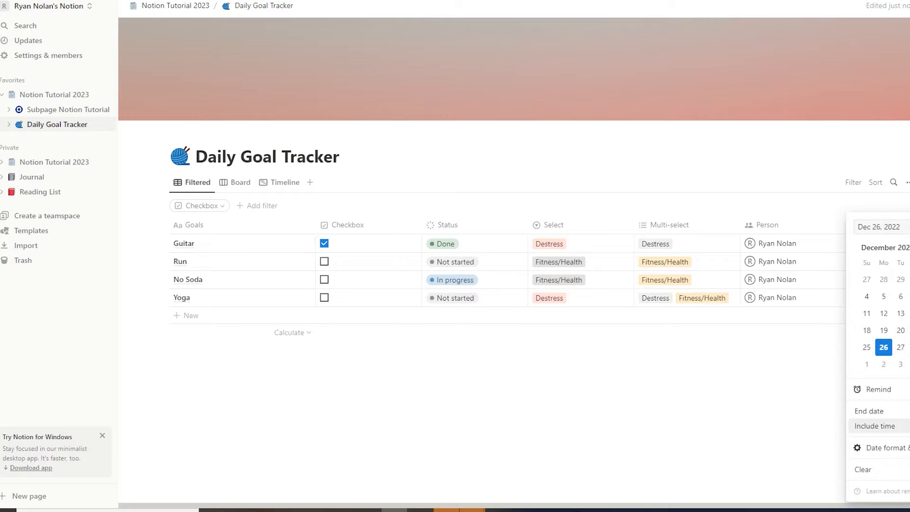
left_click(869, 411)
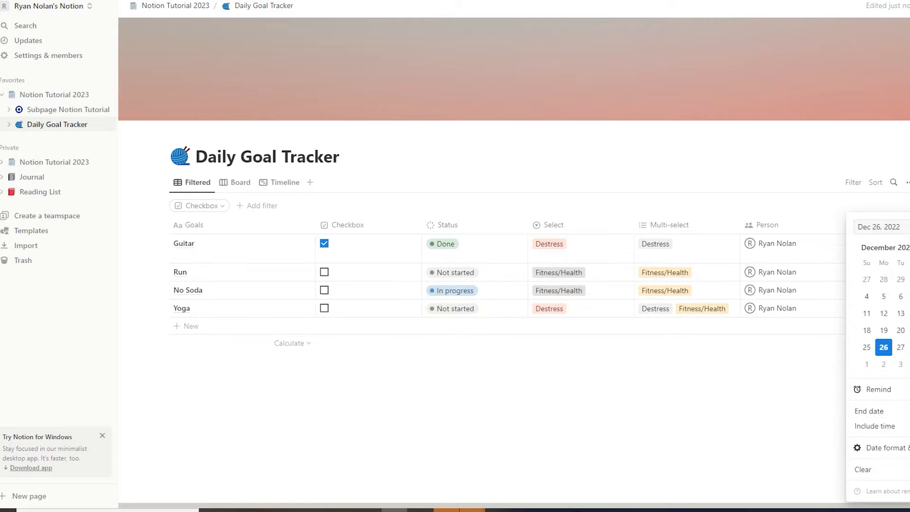
left_click(670, 407)
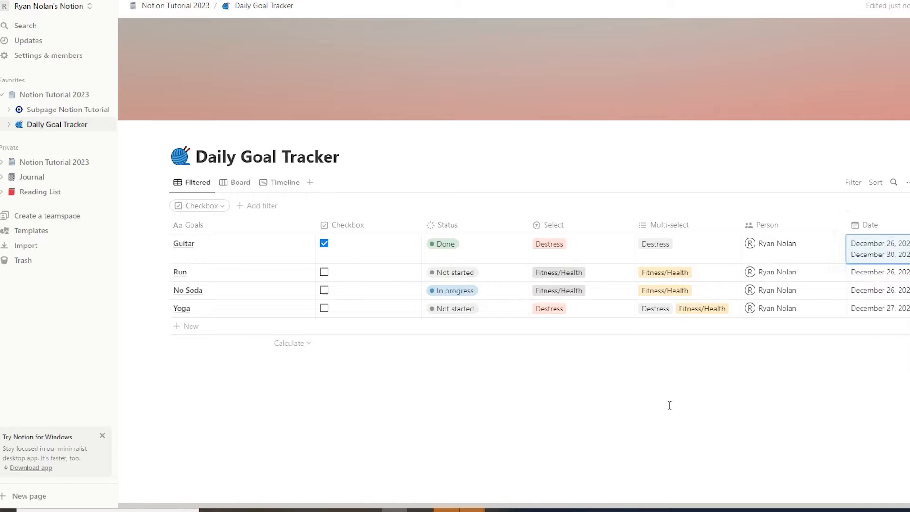
left_click(270, 183)
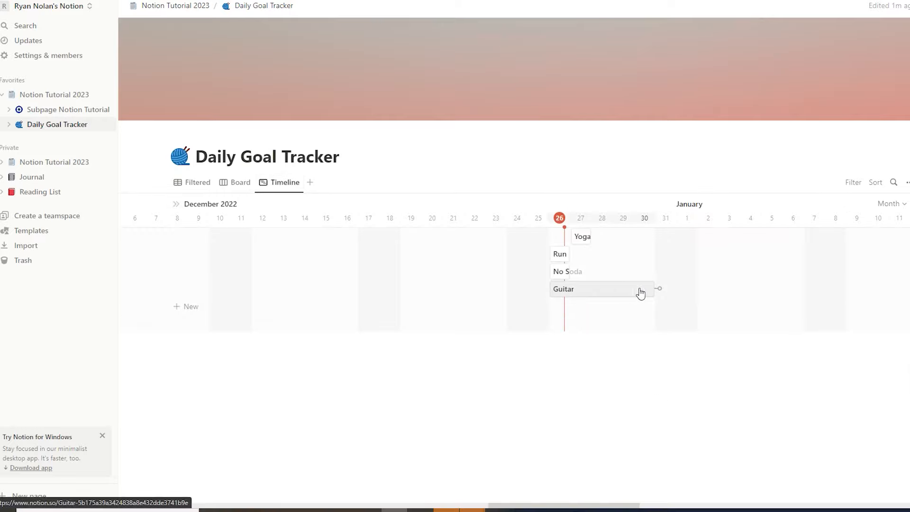
Step: Add a Calendar view to the database and look over the goals scheduled in December 2022
left_click(310, 182)
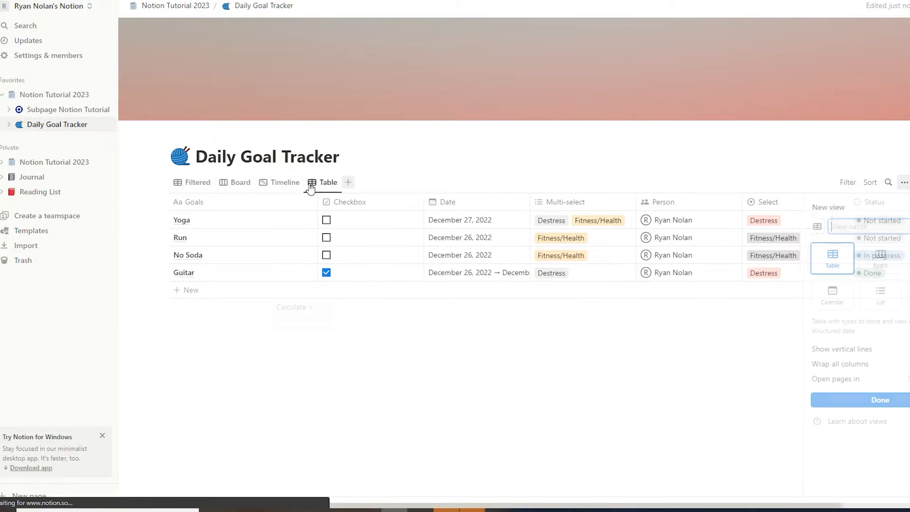
left_click(828, 294)
left_click(563, 156)
scroll(558, 180, "down", 4)
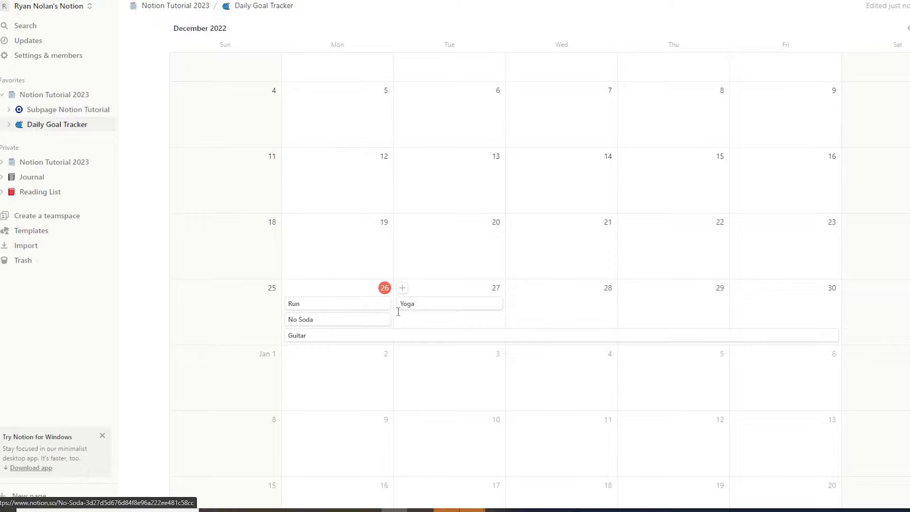
scroll(327, 308, "up", 1)
scroll(332, 304, "up", 3)
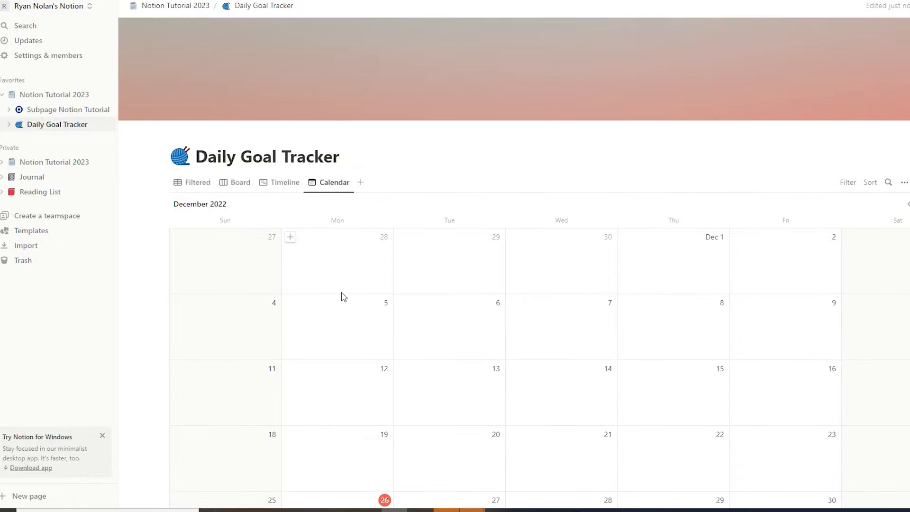
Step: Look over the Timeline view again, and add a List view to the Daily Goal Tracker database
left_click(288, 188)
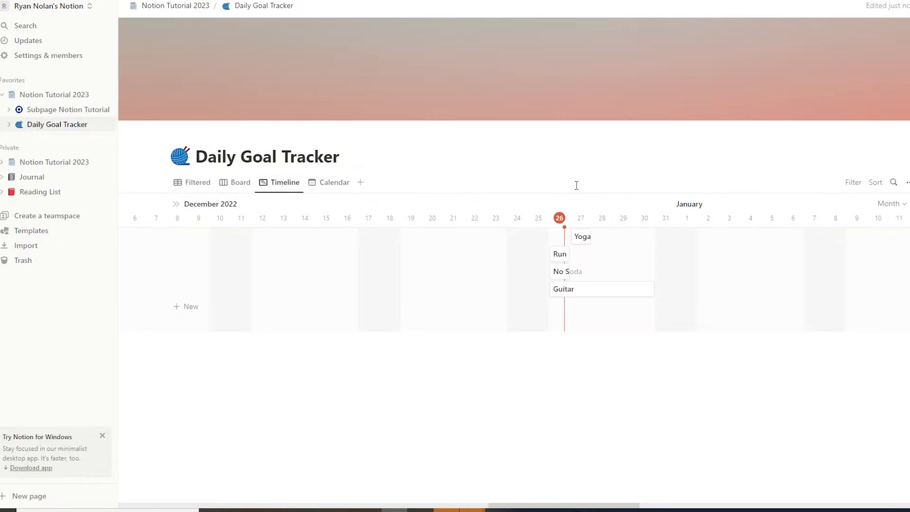
left_click(341, 186)
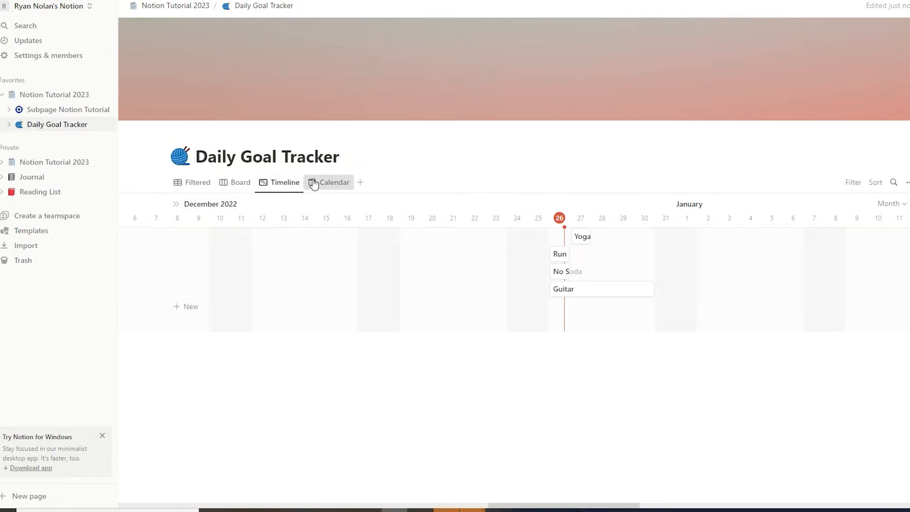
left_click(362, 183)
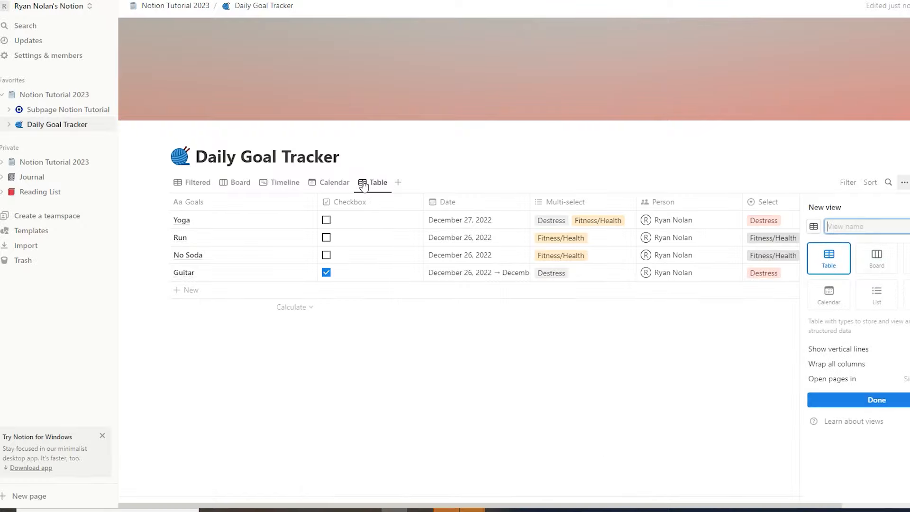
left_click(867, 301)
left_click(478, 341)
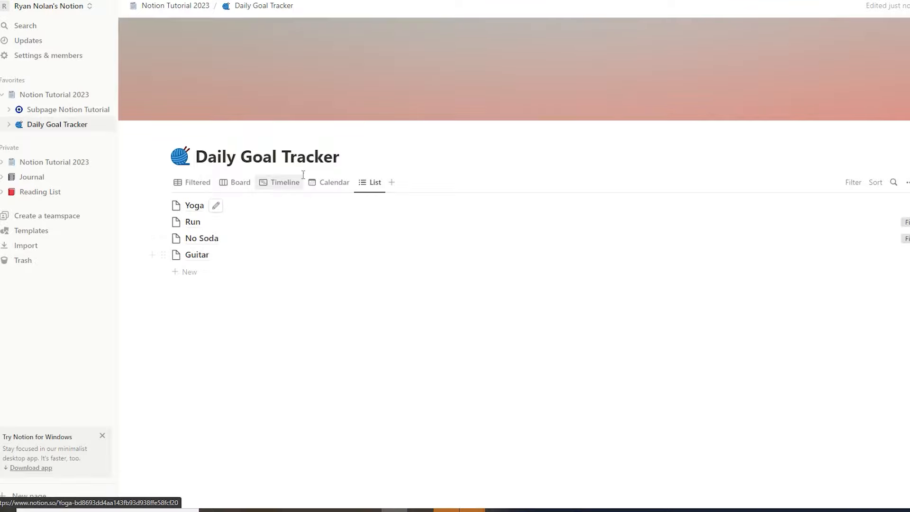
Step: Add a Gallery view to the database and return to the Filtered table
left_click(393, 186)
left_click(907, 294)
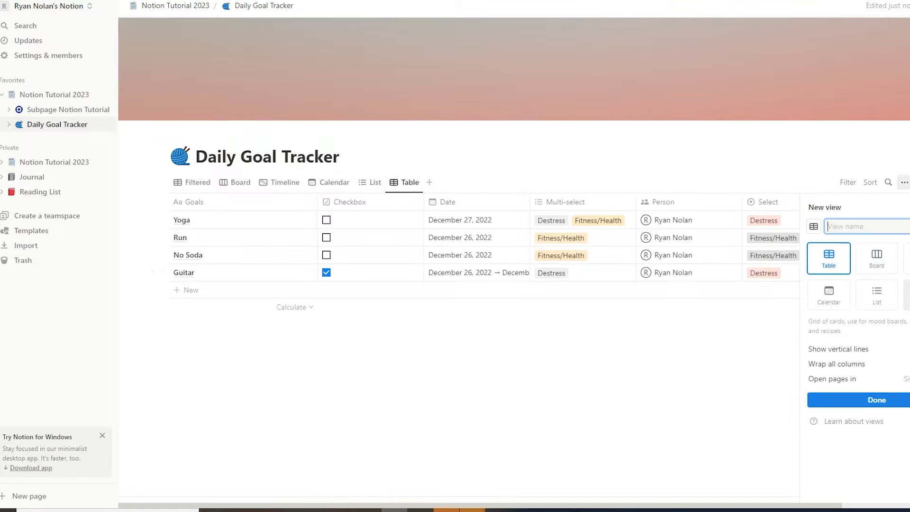
left_click(652, 402)
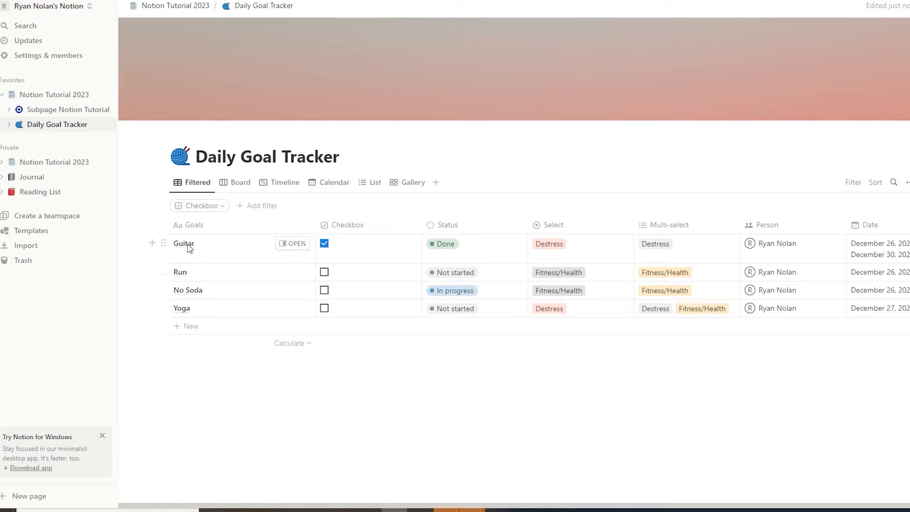
Step: Write "test" and "Guitar song - Stairway to Heaven" on two lines in the body of the Guitar goal's page
left_click(292, 245)
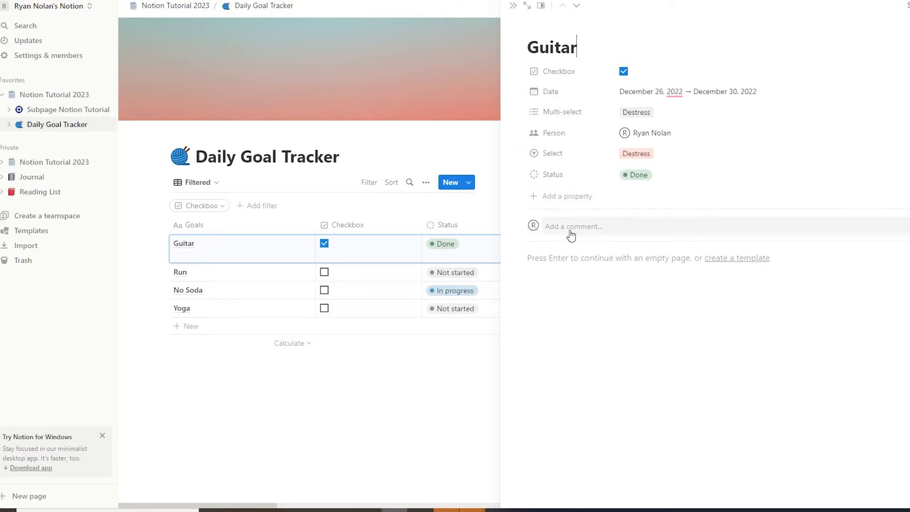
left_click(570, 258)
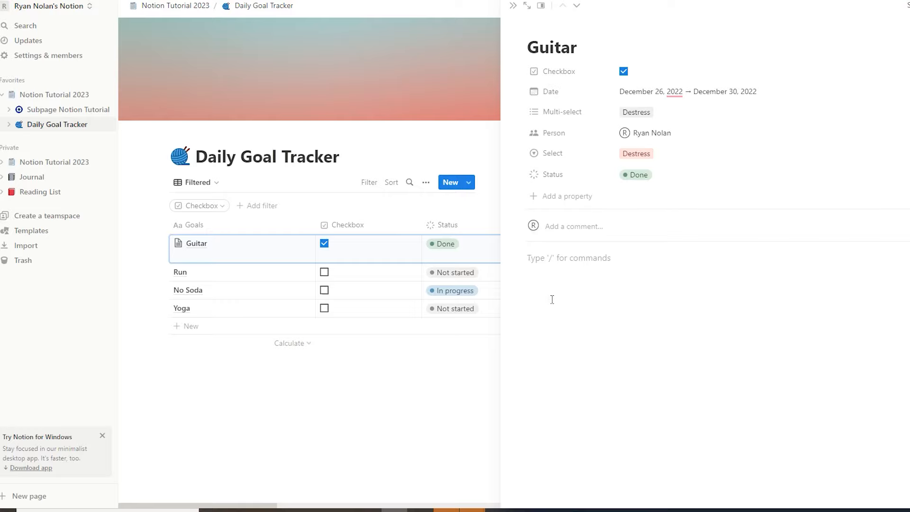
type("test")
key("Return")
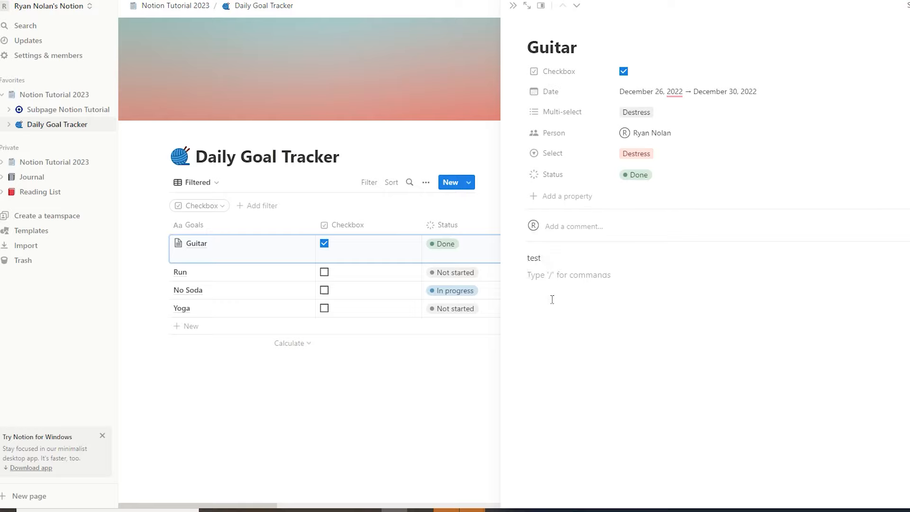
type("Guitar song - Stairway to H")
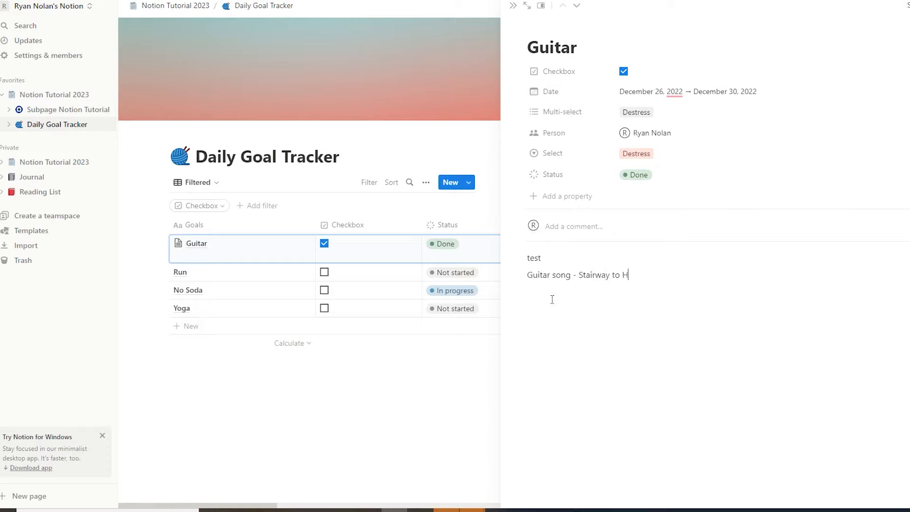
type("eaven")
key("Return")
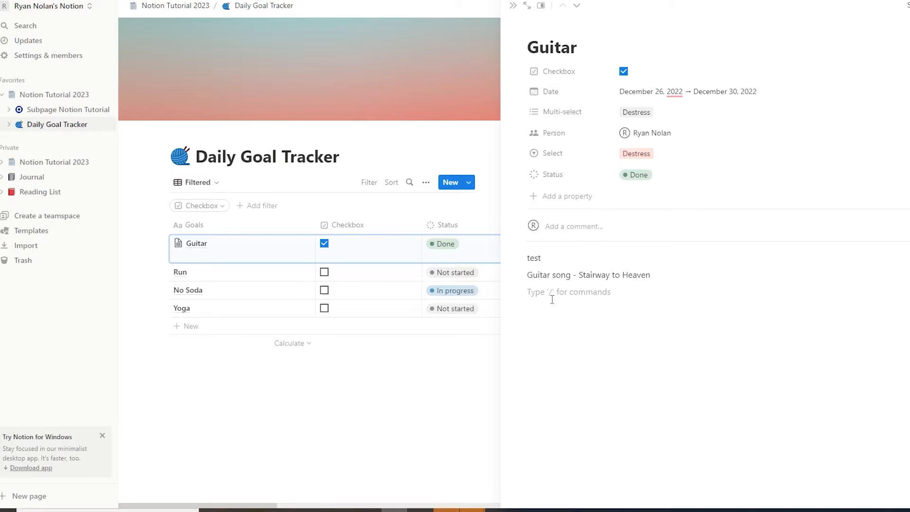
left_click(403, 414)
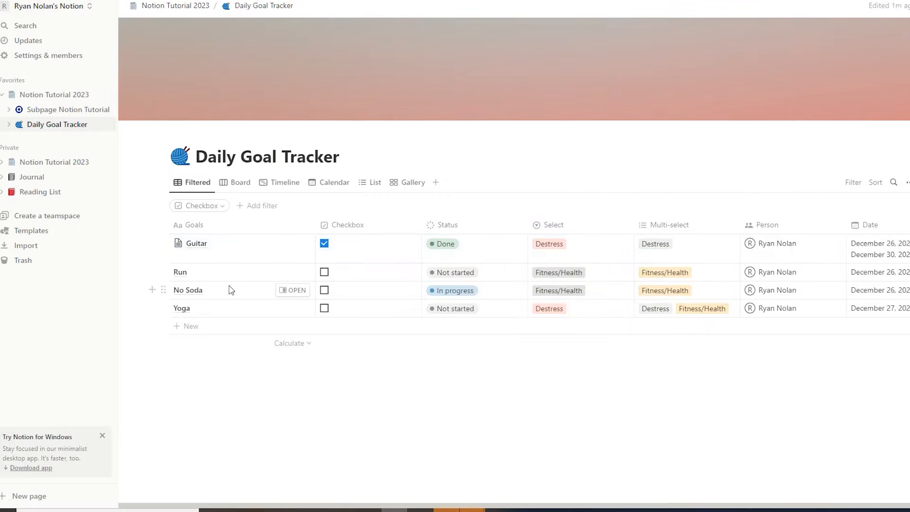
Step: Open the Guitar goal's page from the Gallery view and add a cover to it
left_click(393, 184)
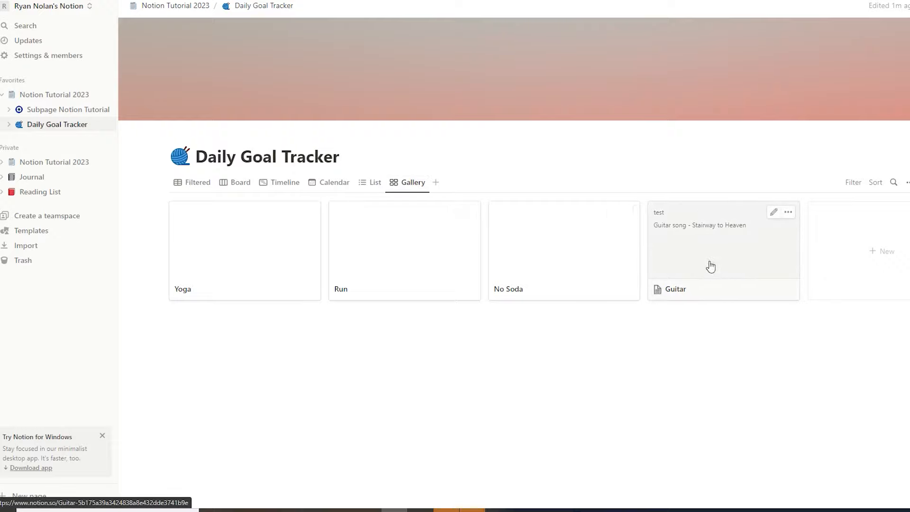
left_click(772, 215)
key("Return")
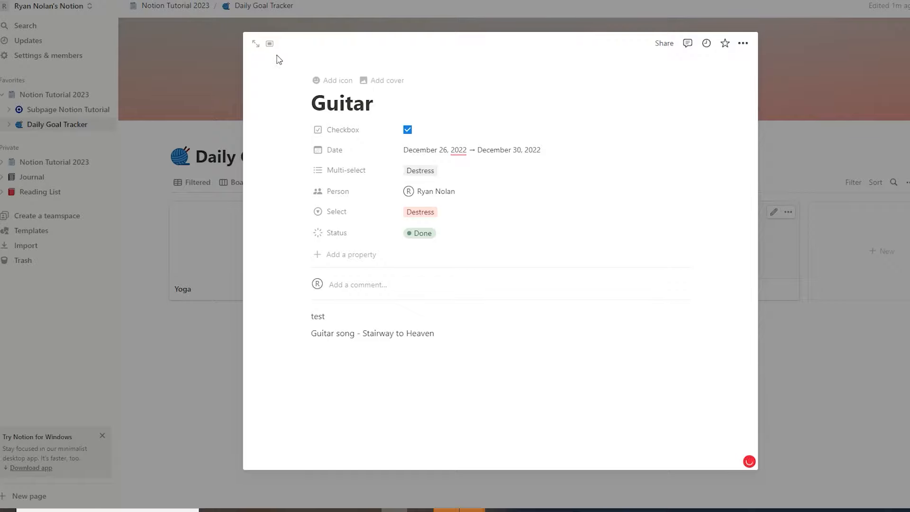
left_click(382, 82)
mouse_move(381, 125)
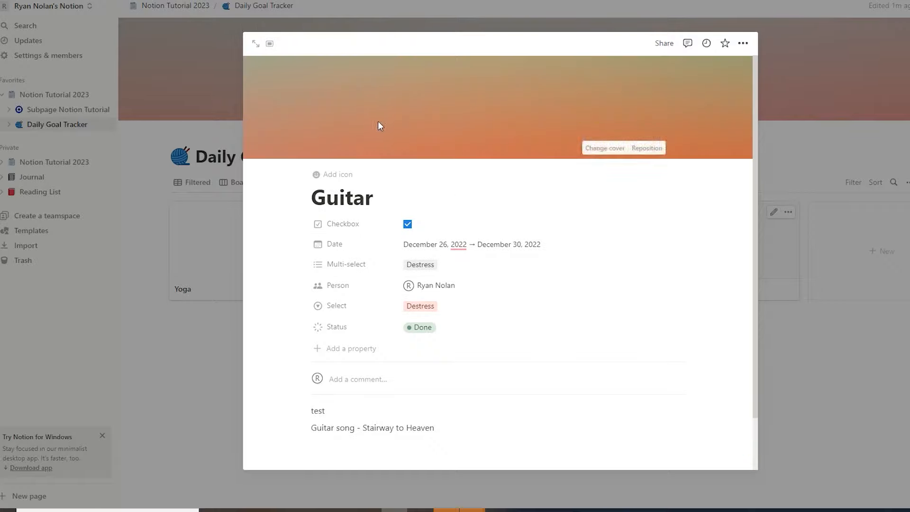
Step: Replace the Guitar page's cover with the first Unsplash photo found for "guitar" and close the page
left_click(597, 147)
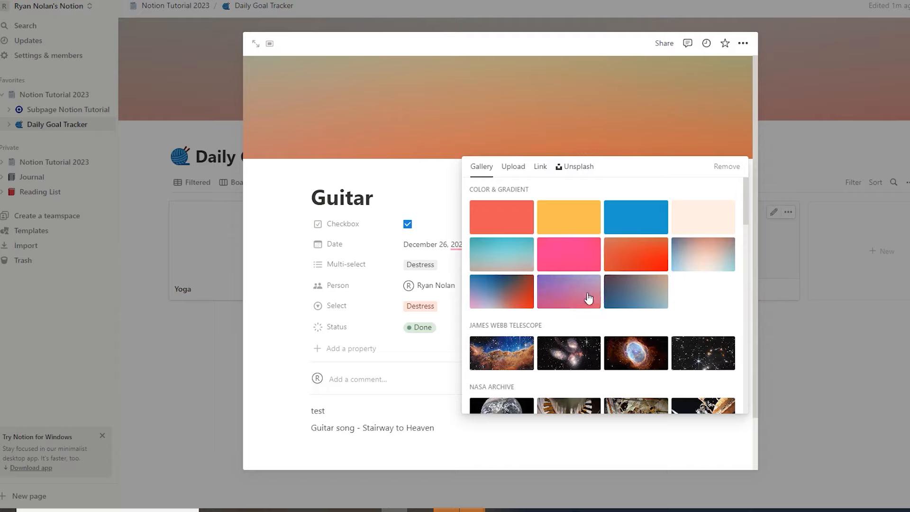
left_click(565, 167)
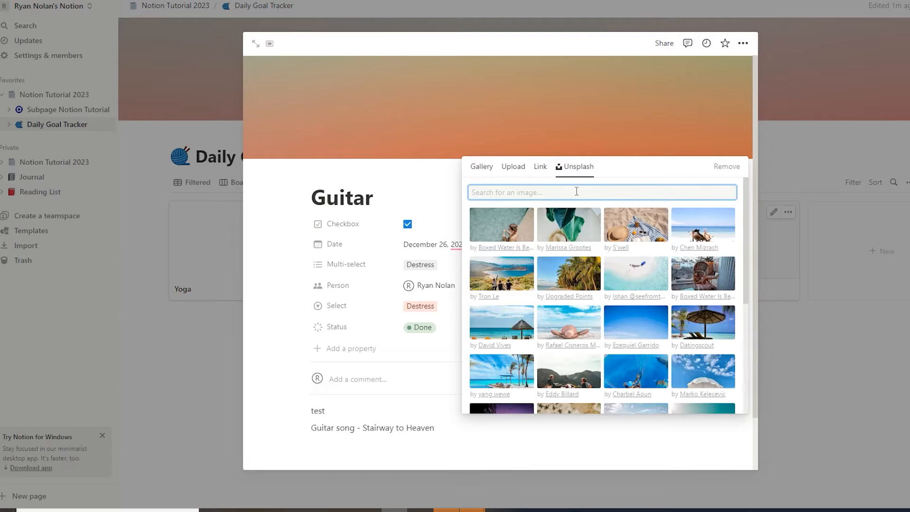
type("guit")
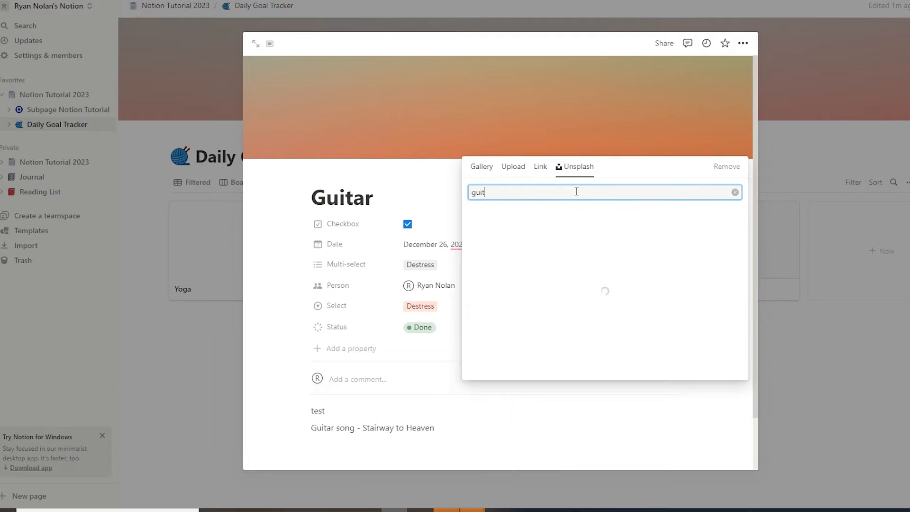
type("r")
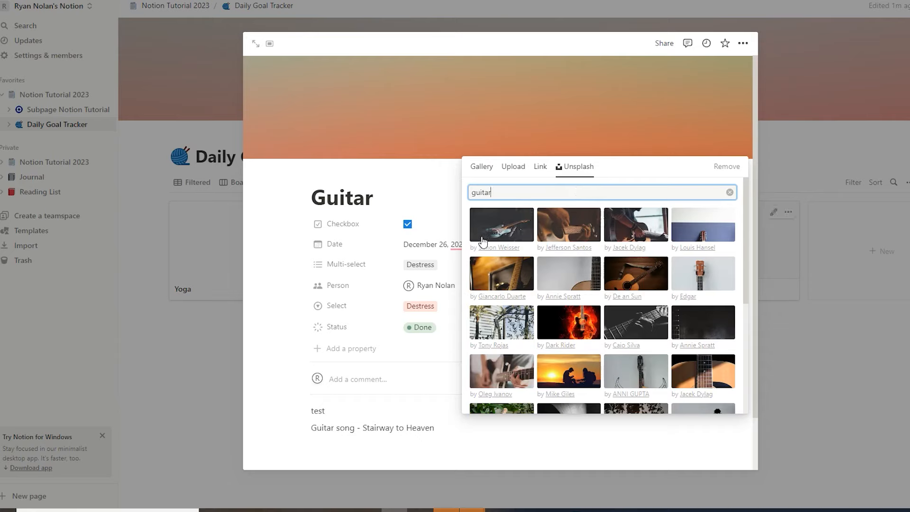
left_click(488, 232)
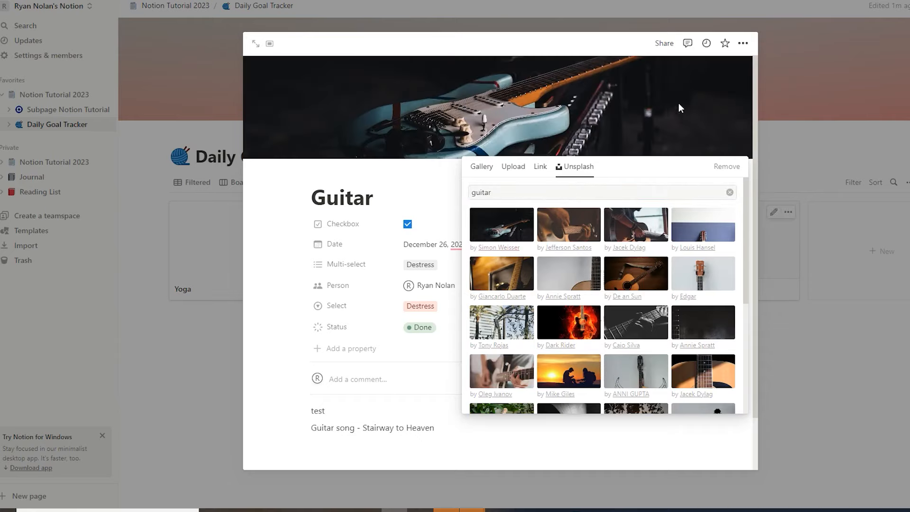
left_click(815, 112)
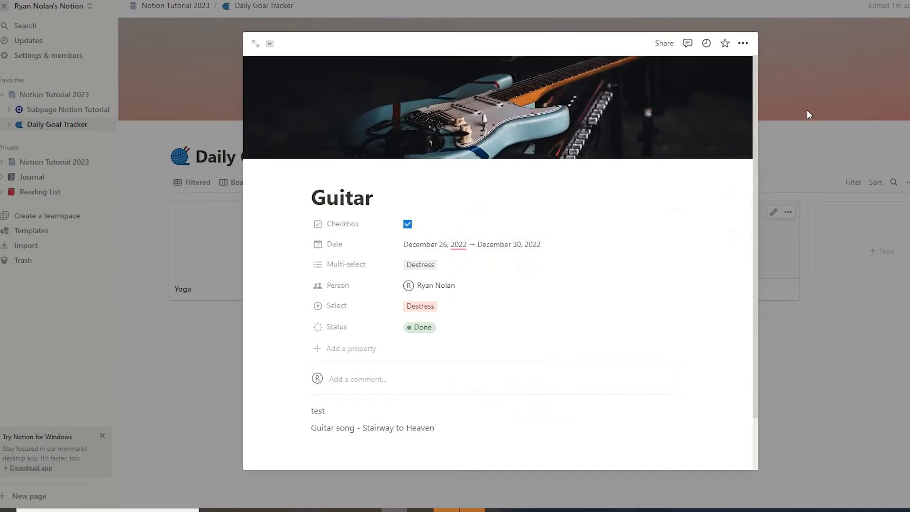
key("Escape")
Step: Set the Gallery view's card preview to Page cover
left_click(907, 182)
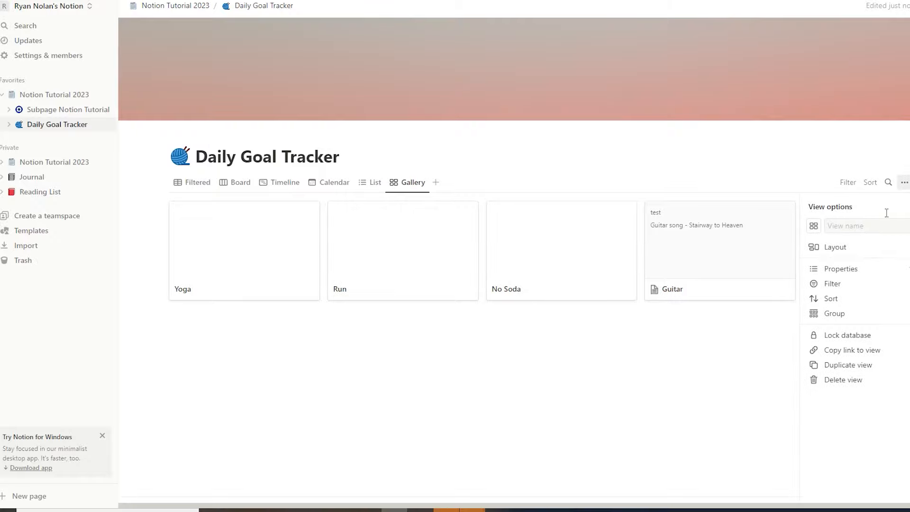
left_click(867, 251)
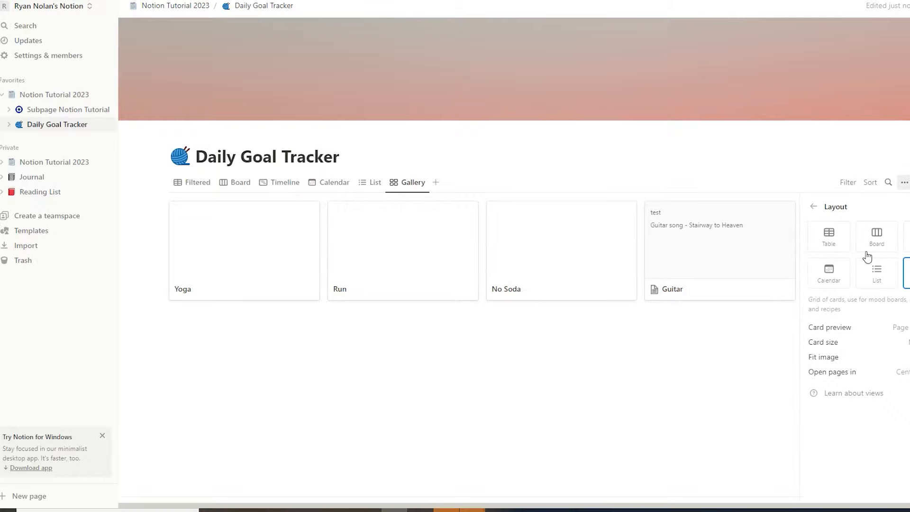
left_click(870, 329)
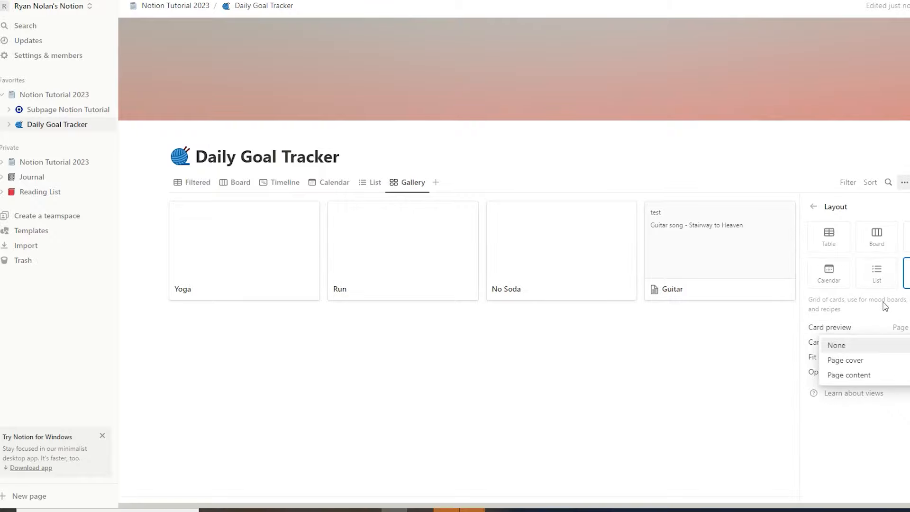
left_click(874, 363)
mouse_move(728, 232)
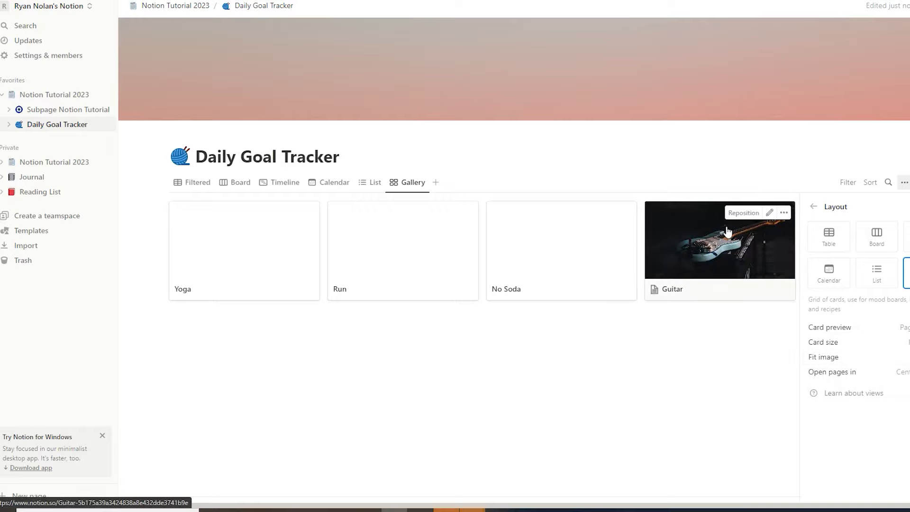
Step: Try the Large card size in the Gallery view
left_click(898, 342)
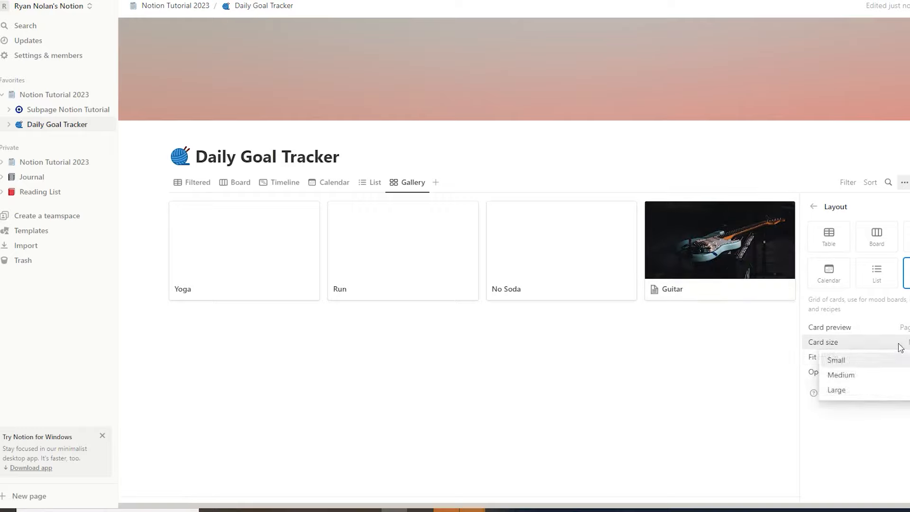
left_click(857, 390)
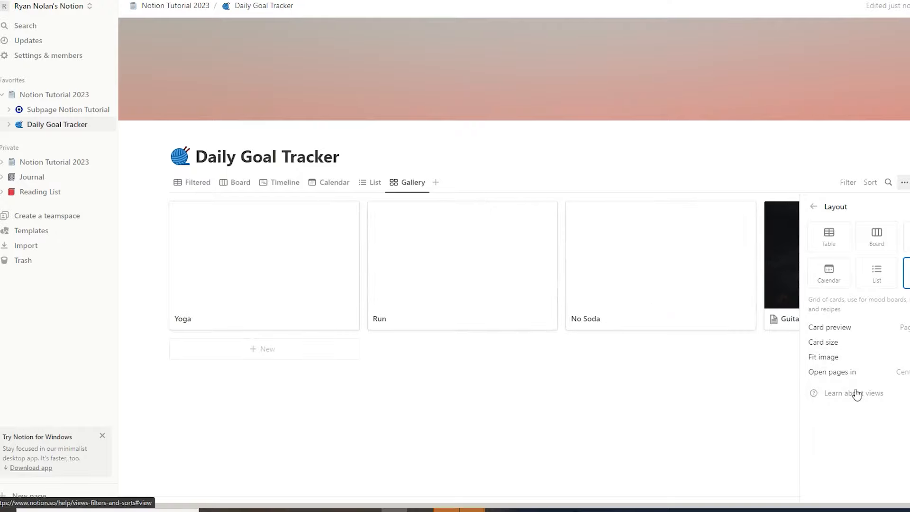
left_click(753, 392)
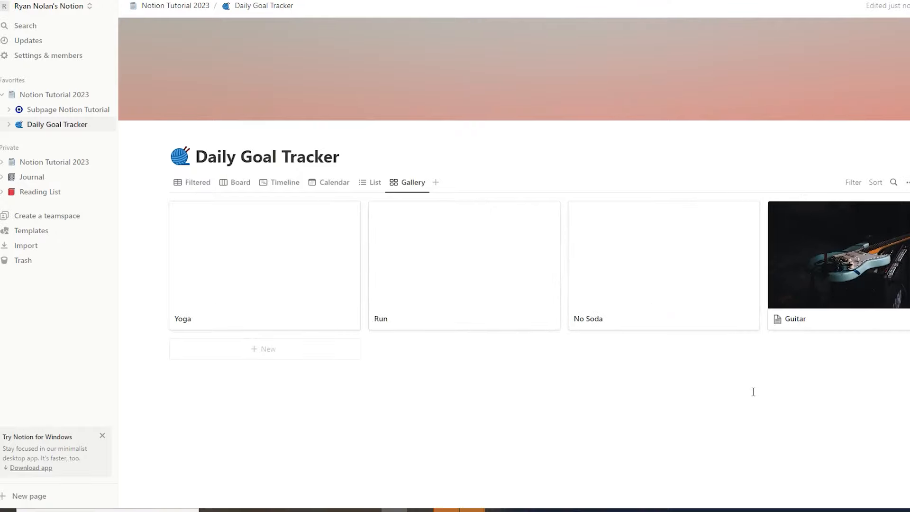
Step: Try the Small card size in the Gallery view
left_click(904, 182)
left_click(840, 248)
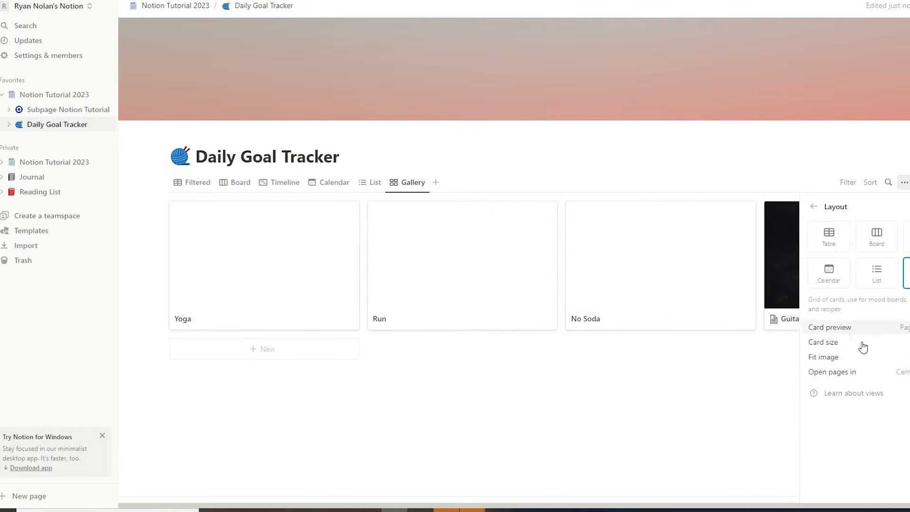
left_click(849, 348)
left_click(850, 360)
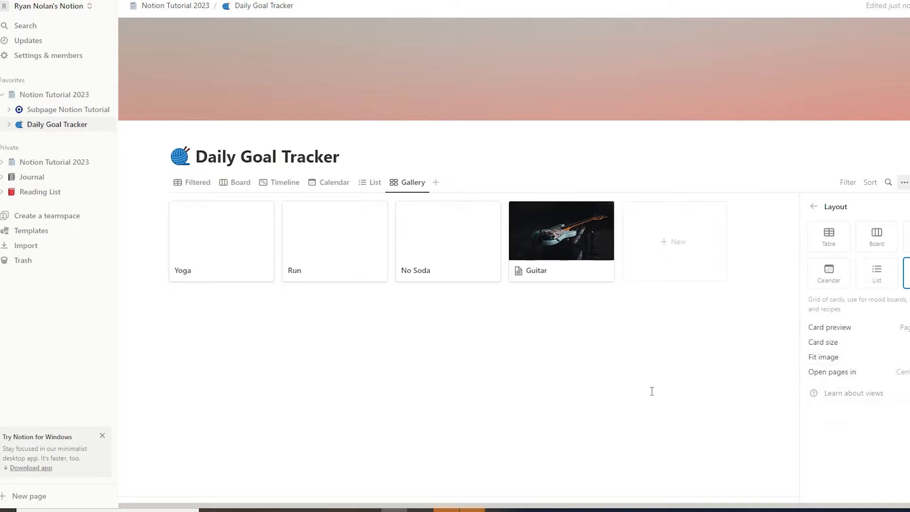
left_click(652, 390)
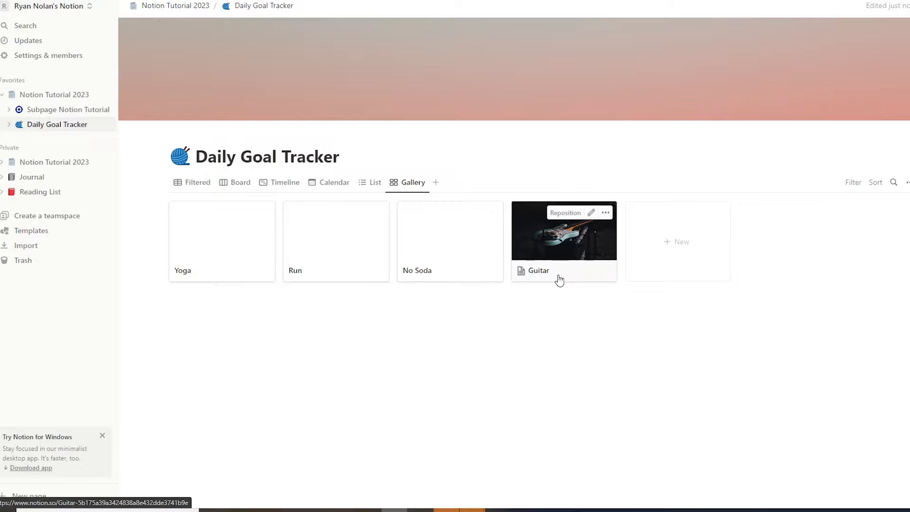
Step: Set the Gallery view's card size to Medium and close the layout options
left_click(905, 184)
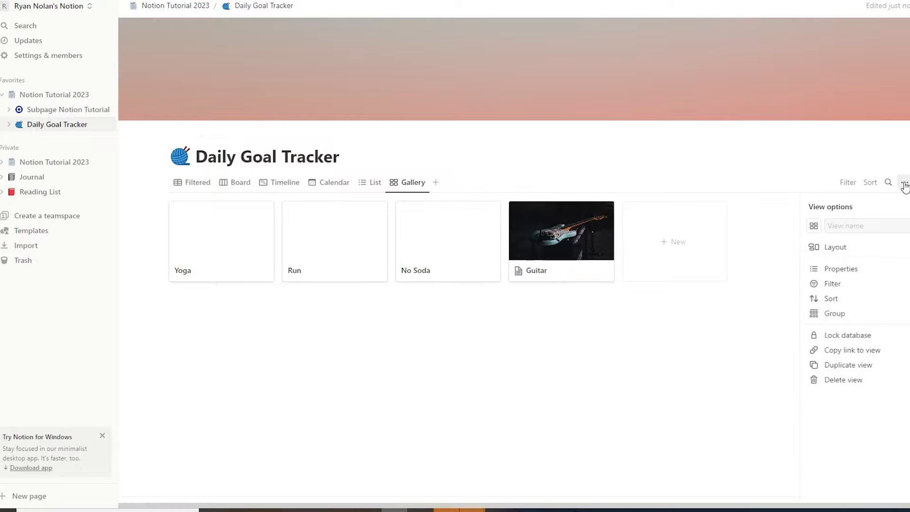
left_click(906, 247)
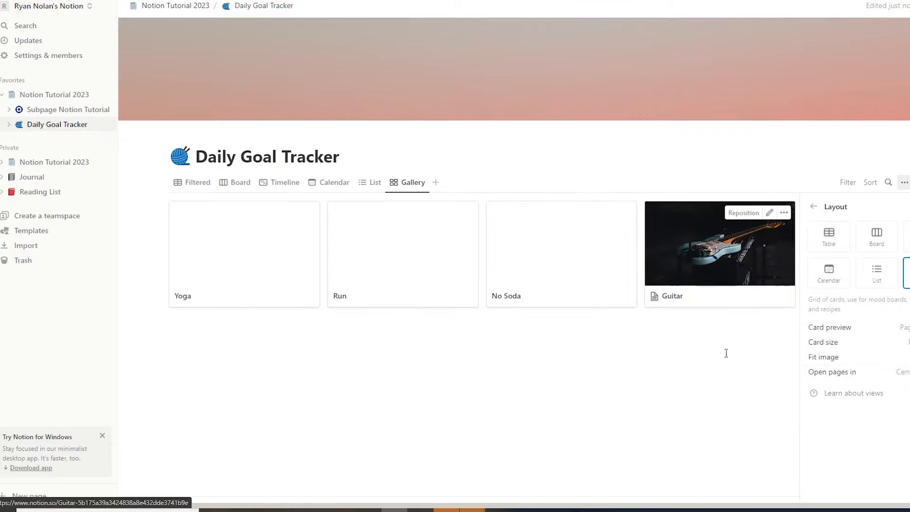
left_click(723, 374)
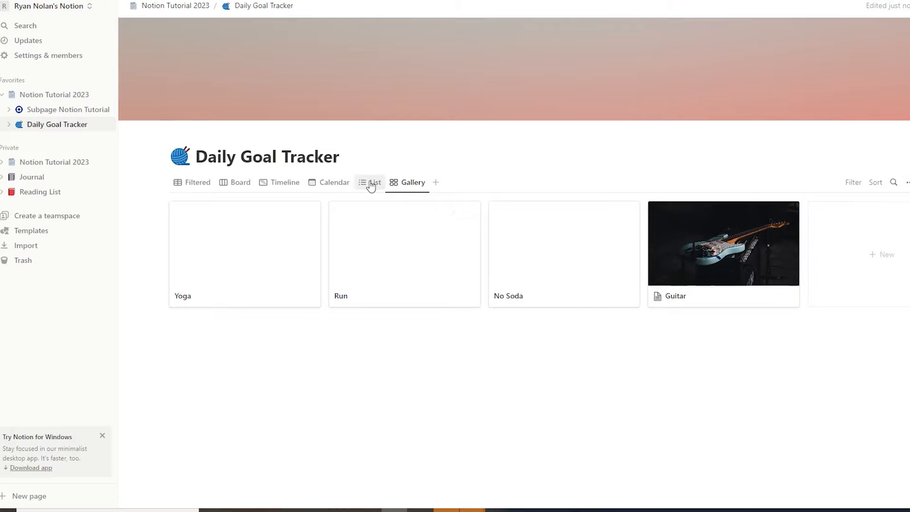
Step: Try grouping the Filtered table view by Checkbox, with the unchecked group placed above the checked one
left_click(192, 182)
left_click(905, 182)
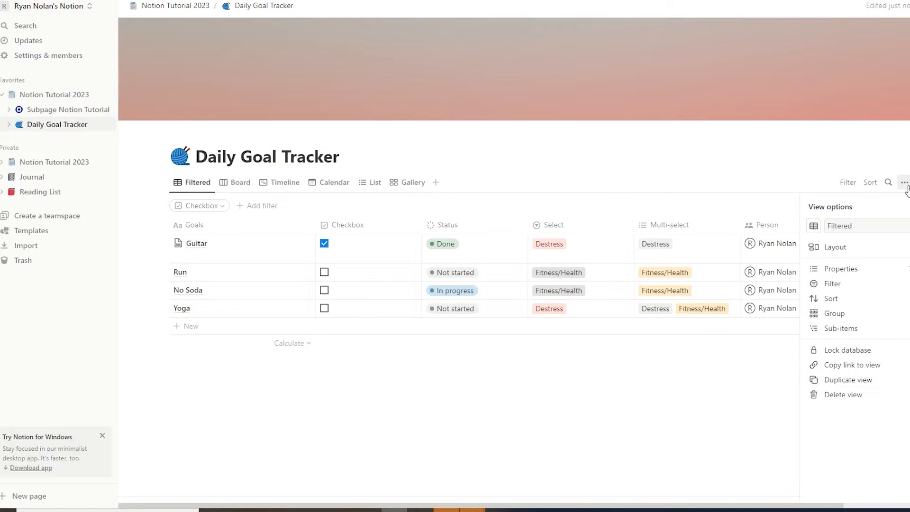
left_click(853, 316)
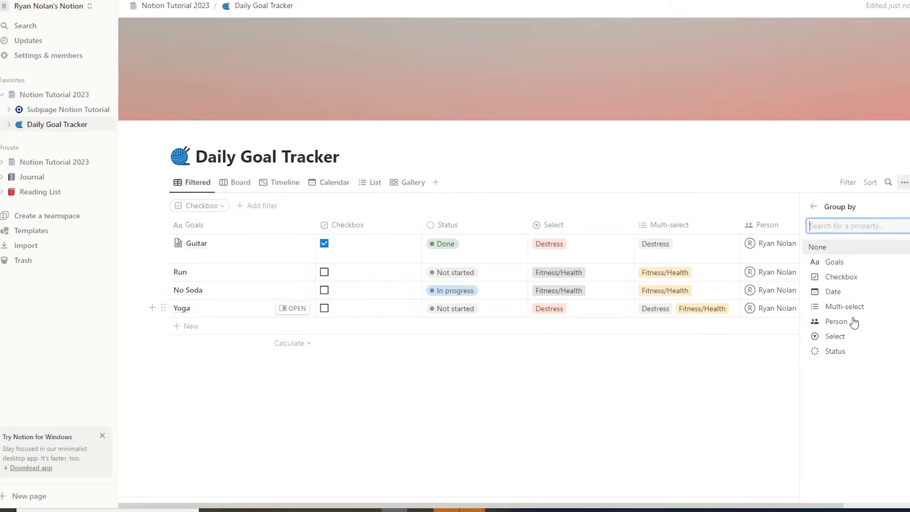
left_click(854, 277)
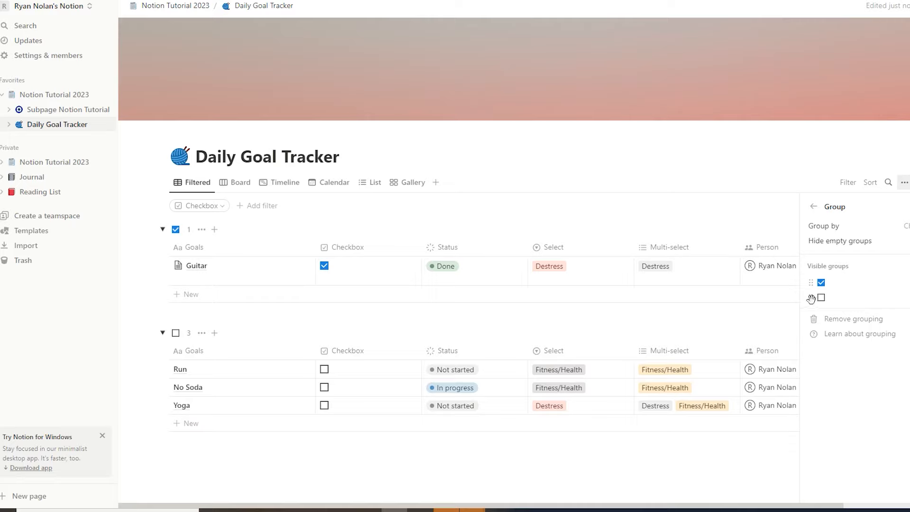
left_click_drag(821, 277, 822, 282)
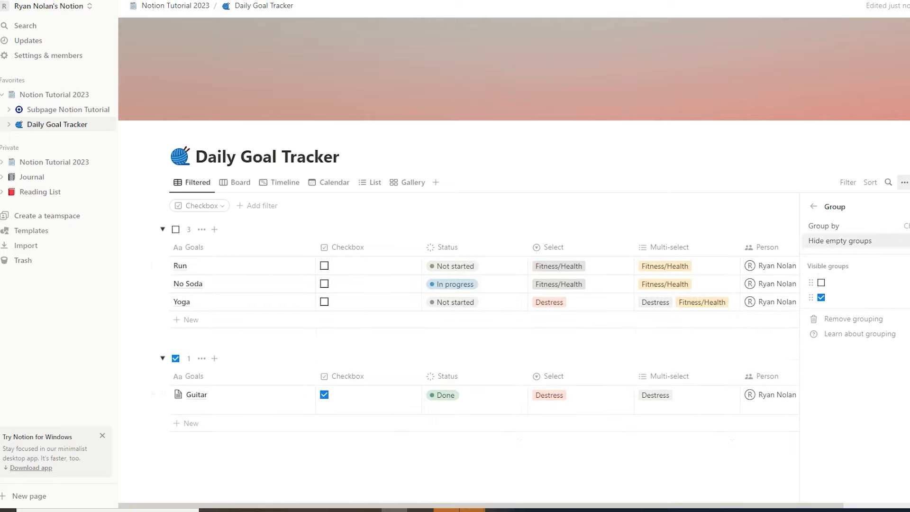
Step: Try grouping the Filtered table by Status instead, and remove the grouping
left_click(835, 226)
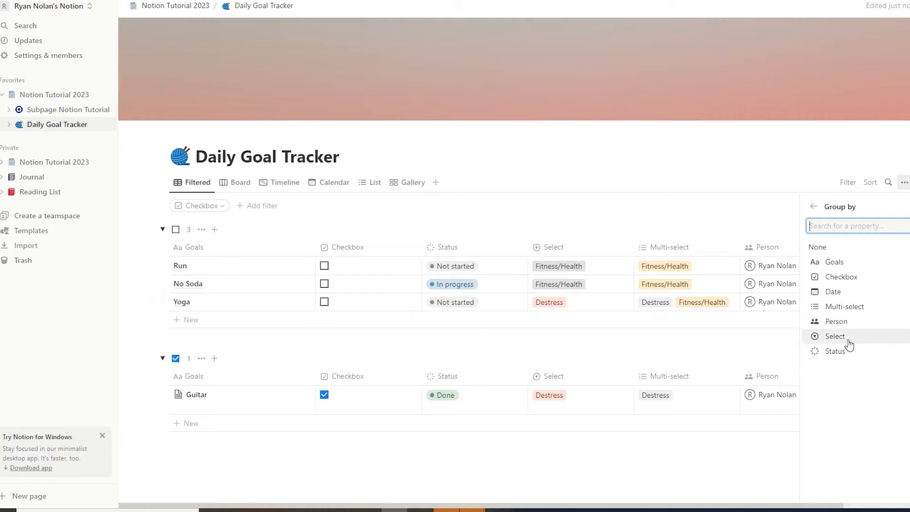
left_click(836, 351)
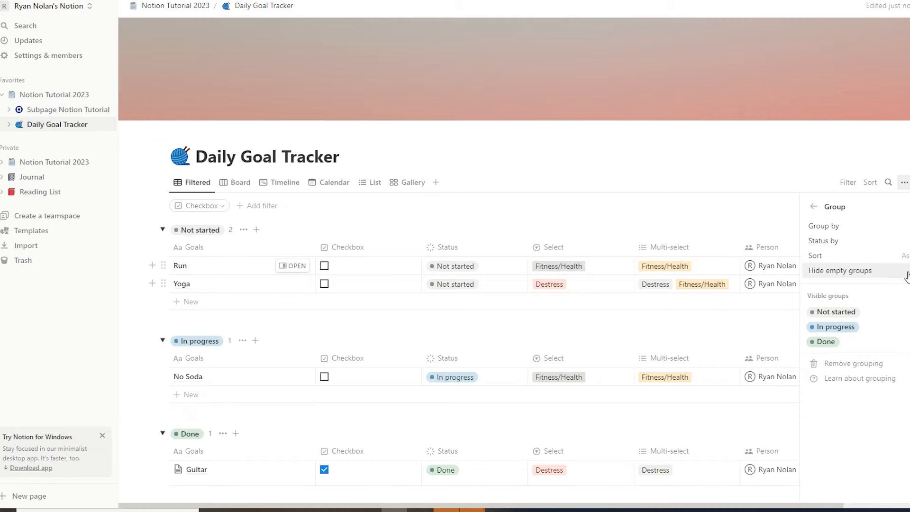
left_click(864, 365)
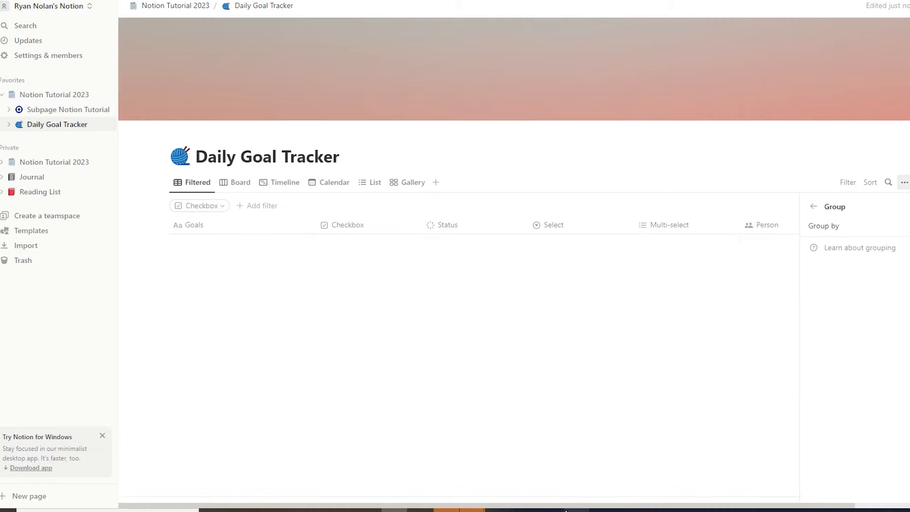
Step: Open the Notion Tutorial 2023 page and insert a linked view of a database below the Daily Goal Tracker link
left_click(52, 95)
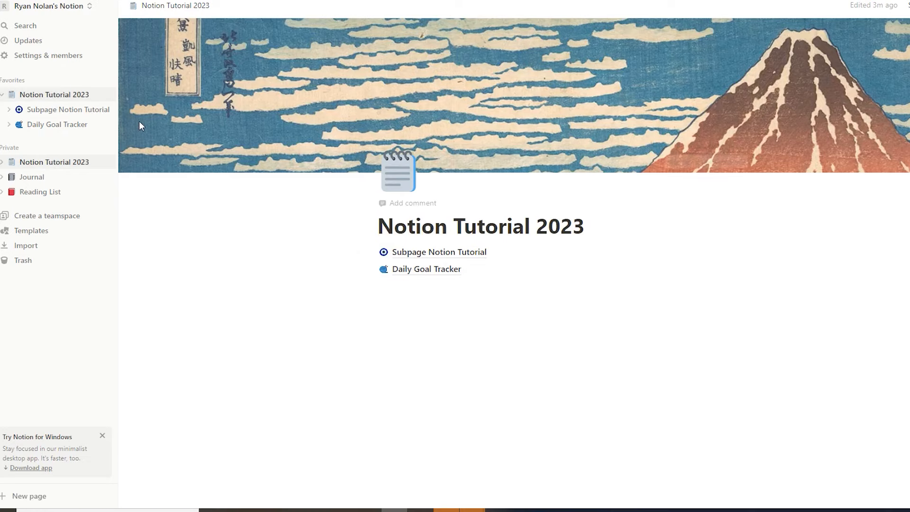
left_click(59, 125)
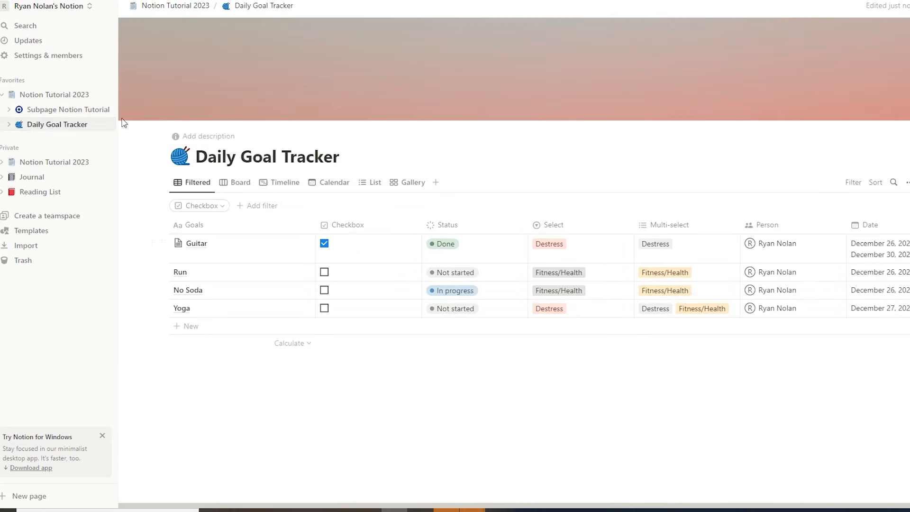
left_click(50, 94)
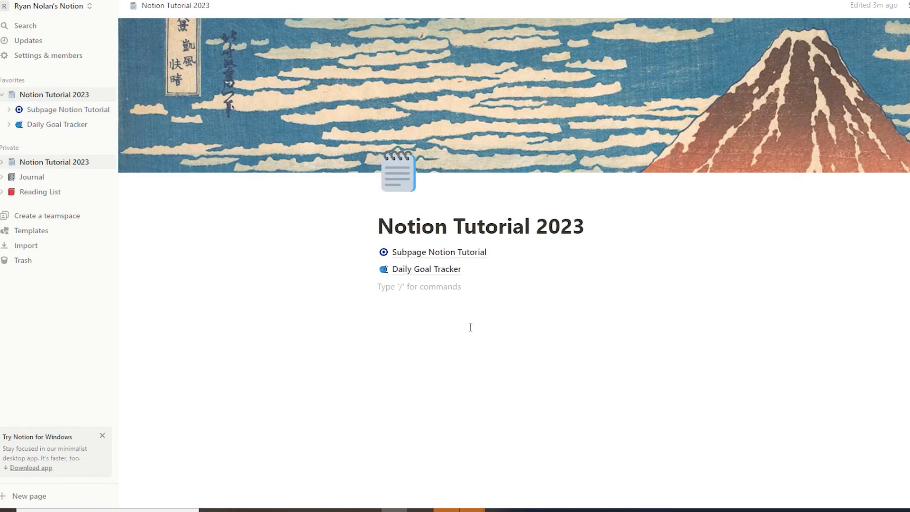
key("Return")
type("/database")
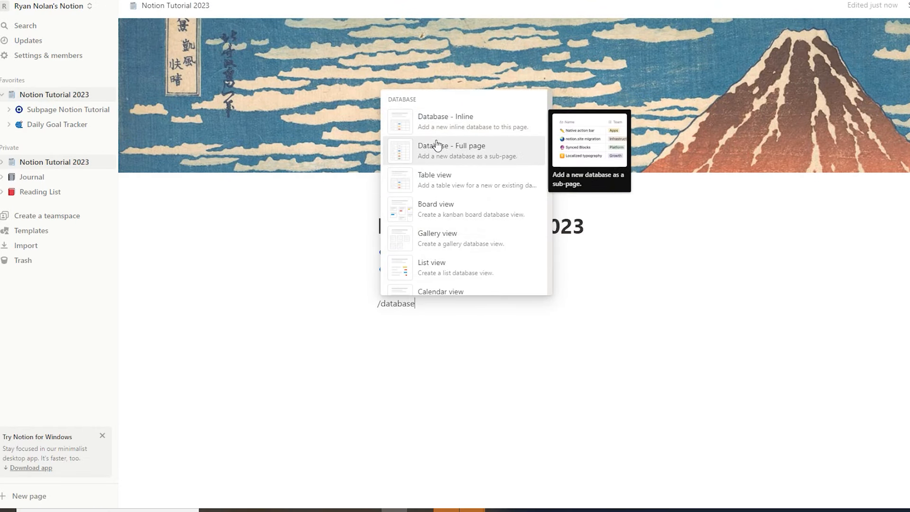
scroll(471, 175, "down", 5)
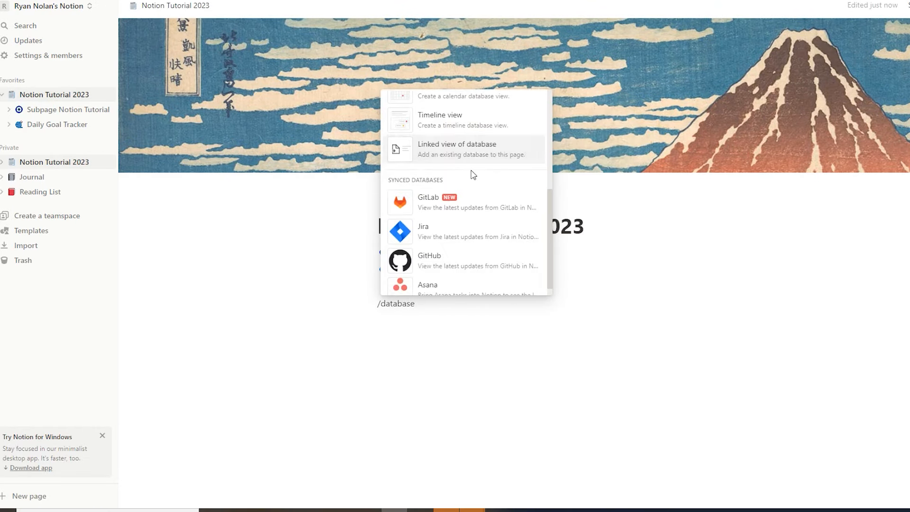
left_click(453, 142)
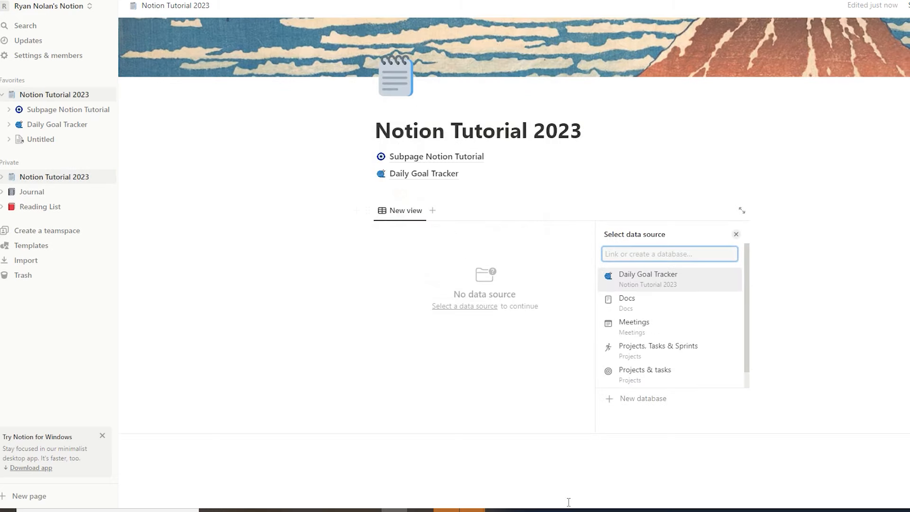
Step: Use Daily Goal Tracker as the linked view's data source, copy its existing Board view, and close the view options
left_click(650, 283)
left_click(631, 266)
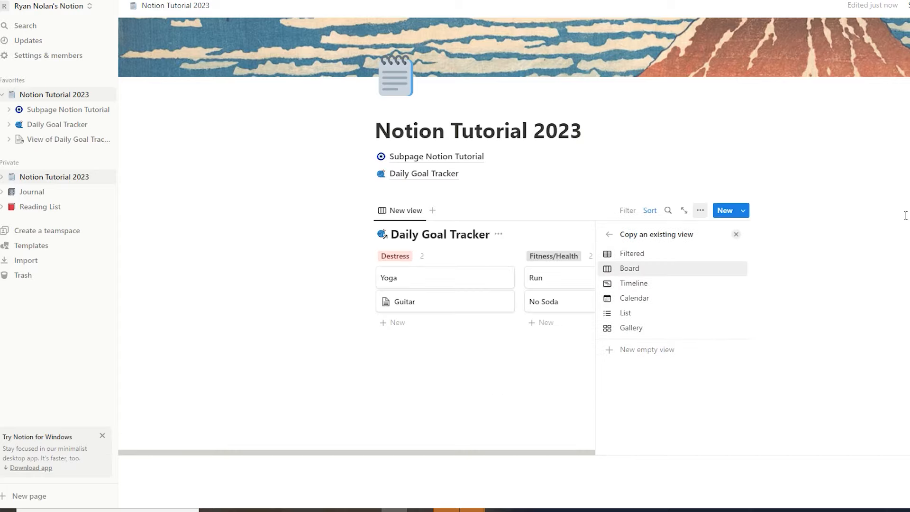
left_click(905, 216)
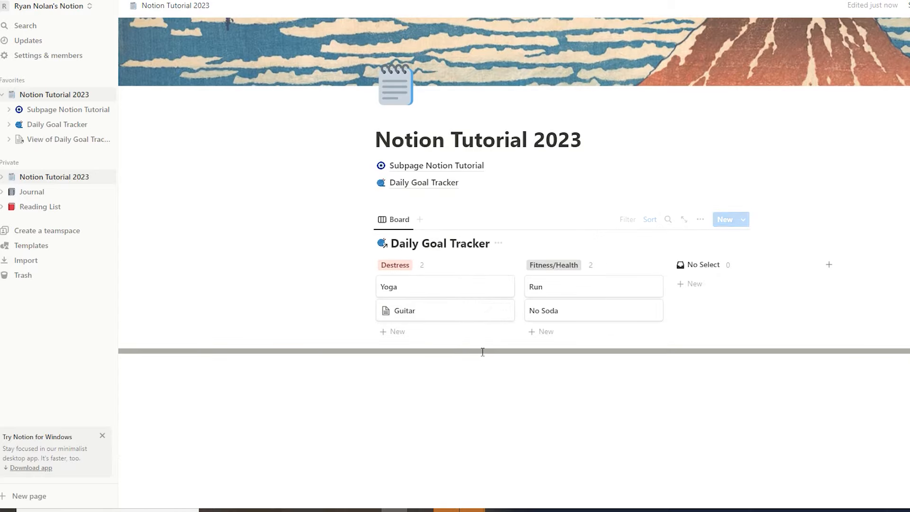
mouse_move(482, 353)
left_mouse_down()
mouse_move(610, 341)
mouse_move(468, 340)
left_mouse_up()
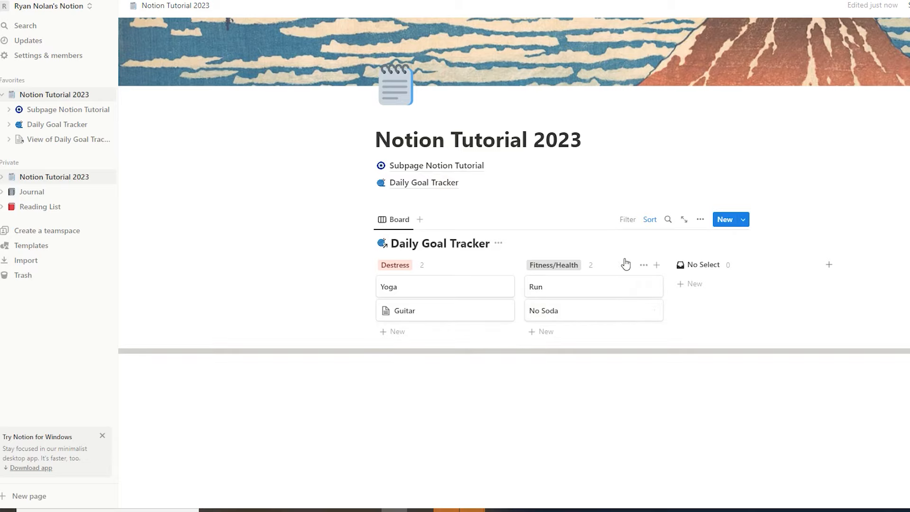
Step: Try the Table layout for the linked Daily Goal Tracker view and look across its columns
left_click(402, 222)
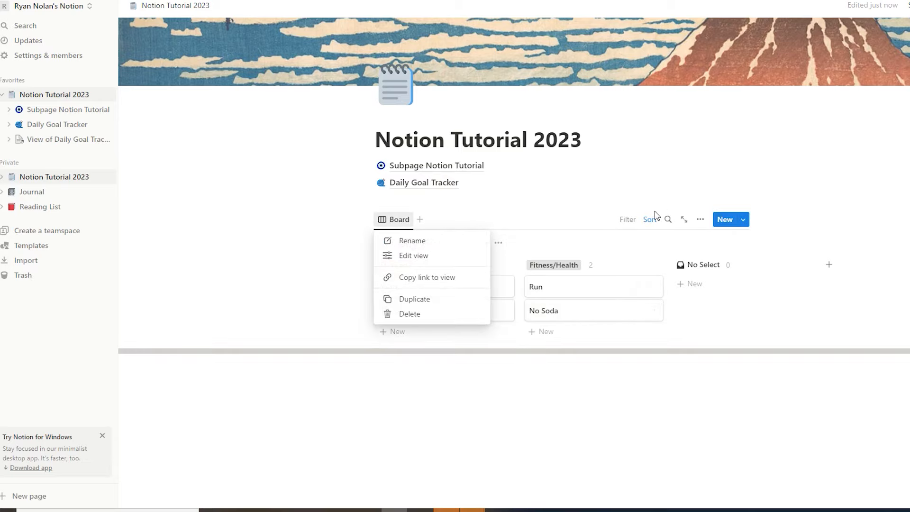
left_click(701, 219)
left_click(686, 301)
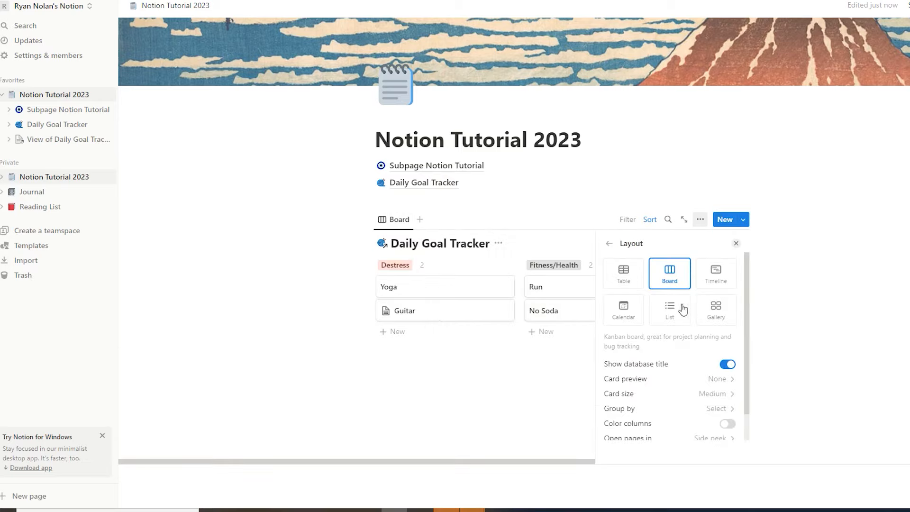
left_click(638, 274)
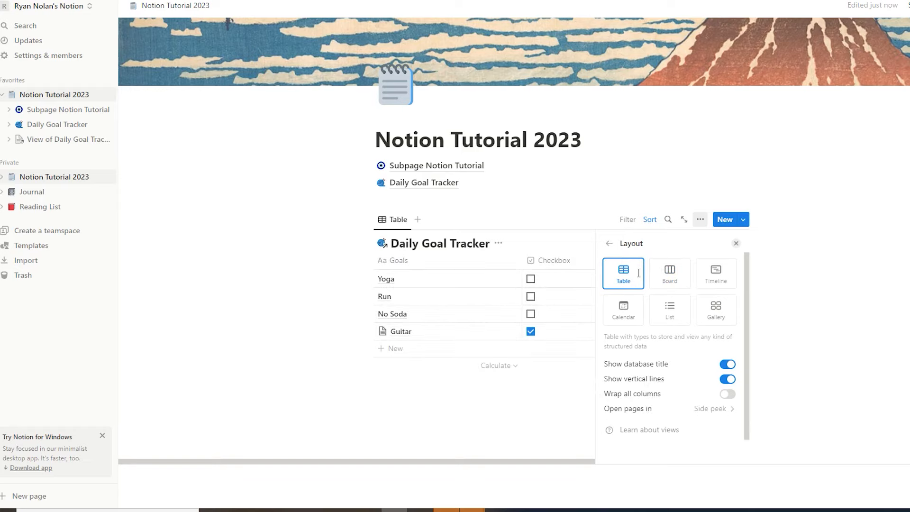
left_click(827, 244)
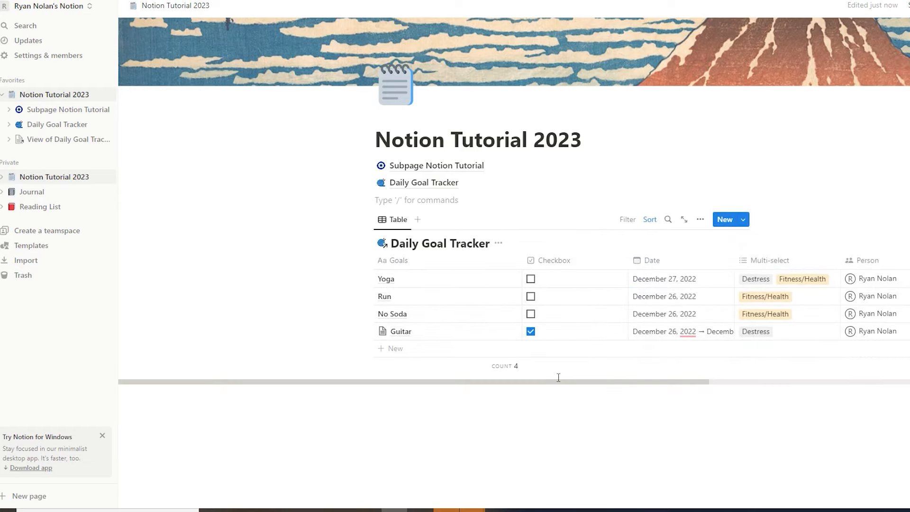
left_click_drag(574, 377, 599, 339)
Step: Try the List layout for the linked Daily Goal Tracker view, settle on the Gallery layout, and close the layout options
left_click(701, 220)
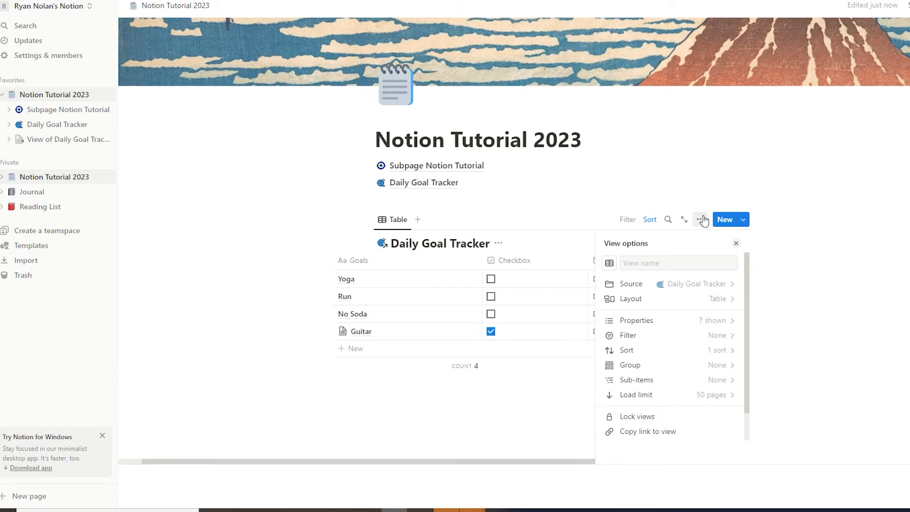
left_click(666, 306)
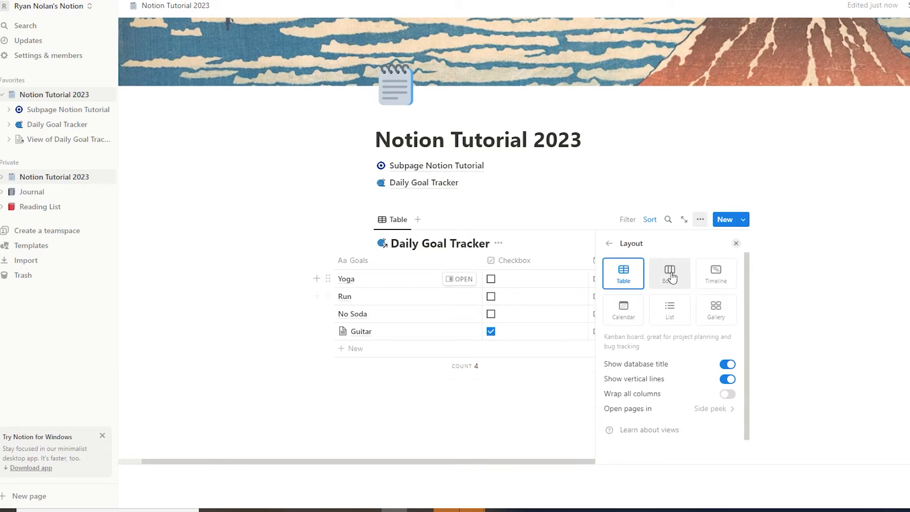
left_click(673, 312)
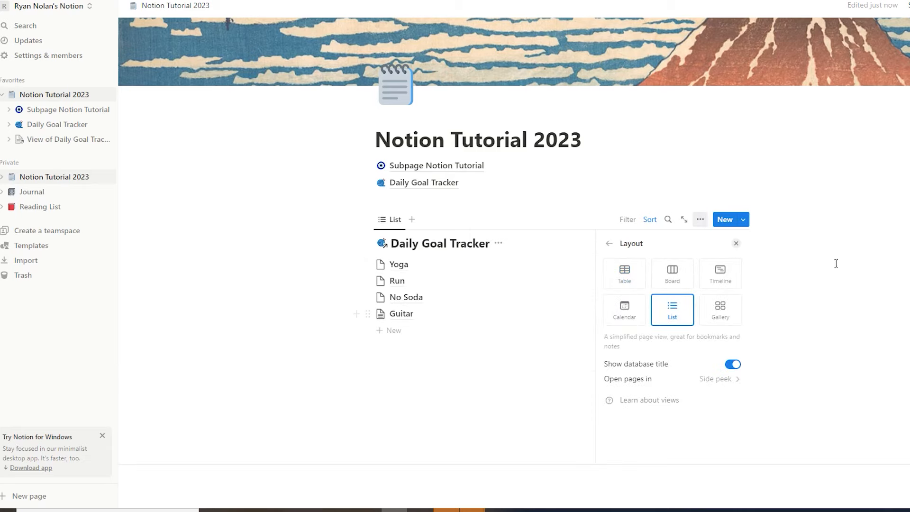
left_click(701, 303)
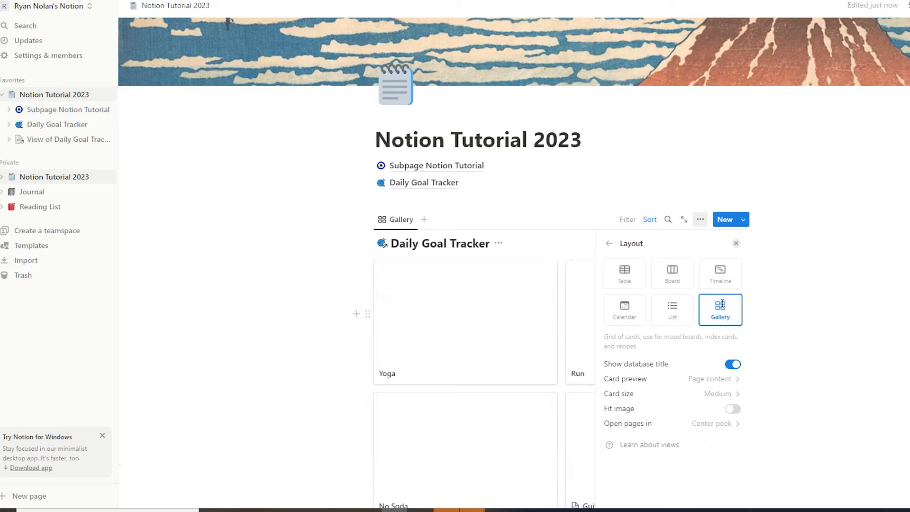
left_click(870, 220)
scroll(863, 252, "down", 3)
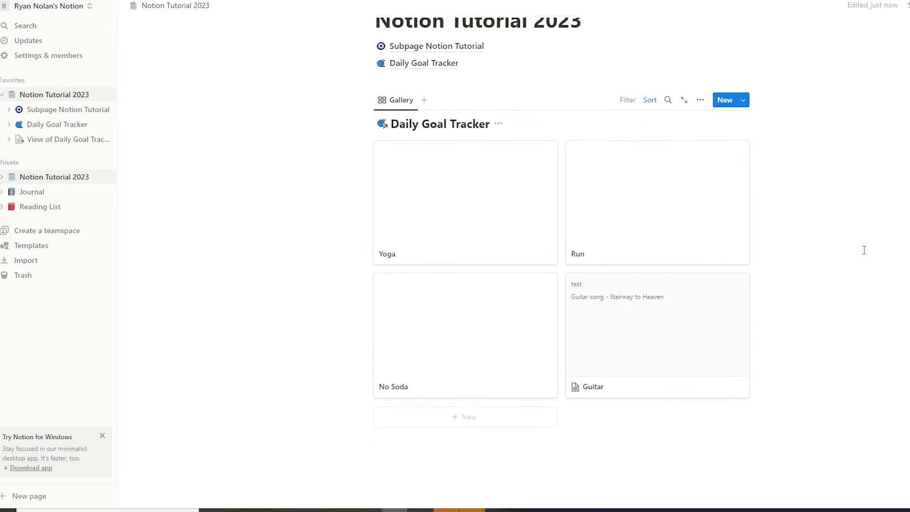